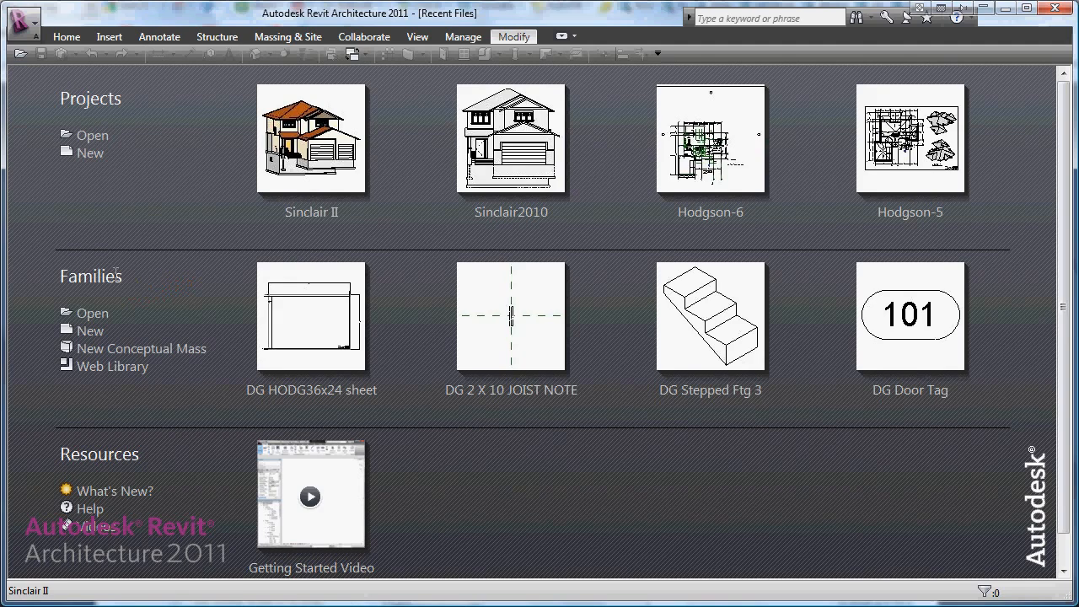
# Create a new family from the Metric Window.rft template in the Metric Templates folder.
pyautogui.click(90, 330)
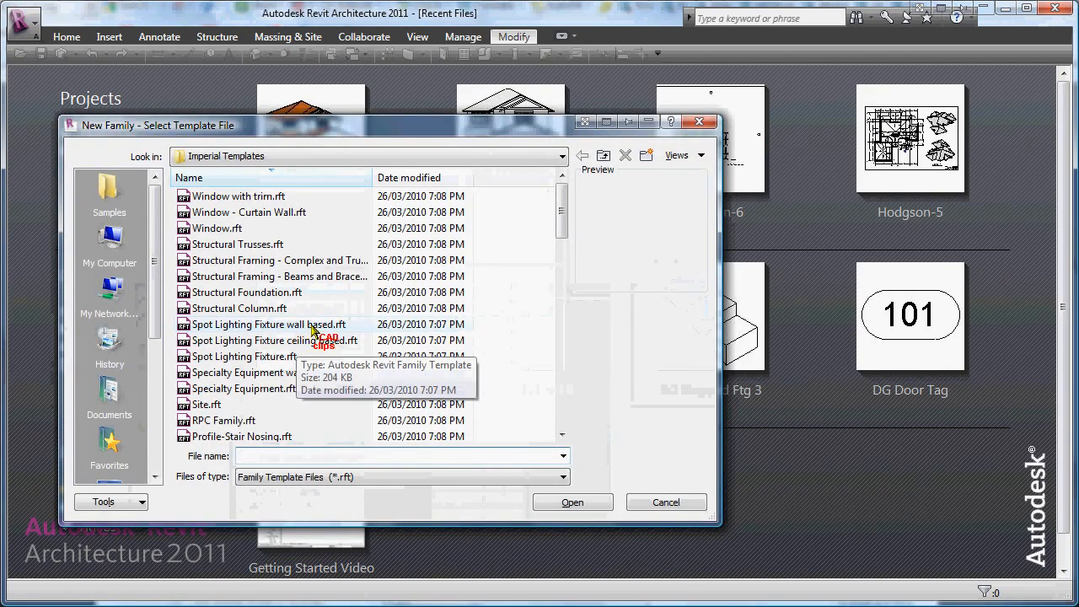
pyautogui.click(603, 156)
pyautogui.doubleClick(257, 215)
pyautogui.click(229, 231)
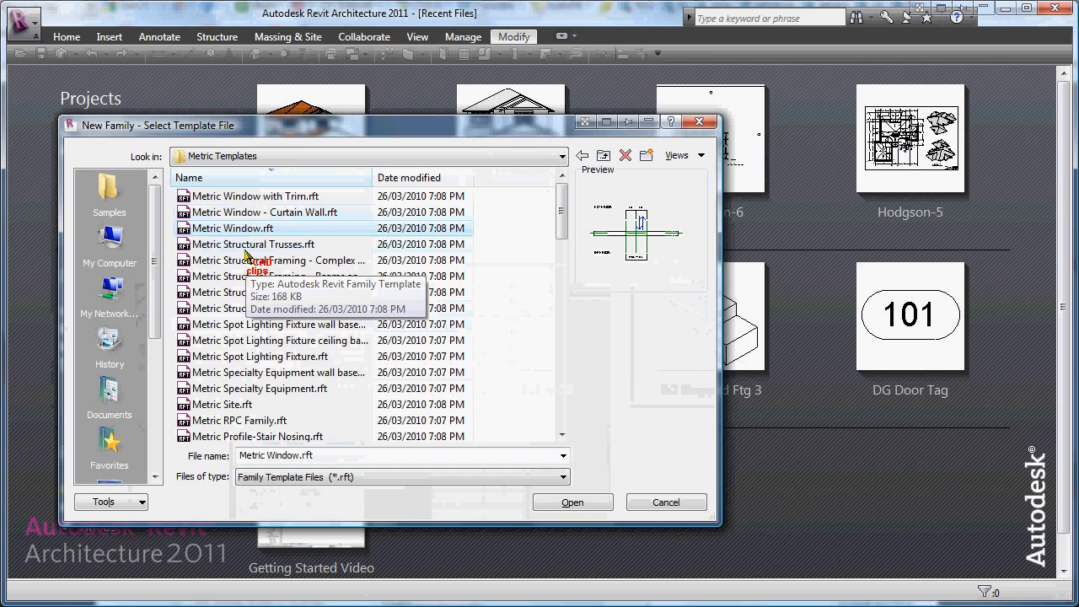
pyautogui.click(572, 503)
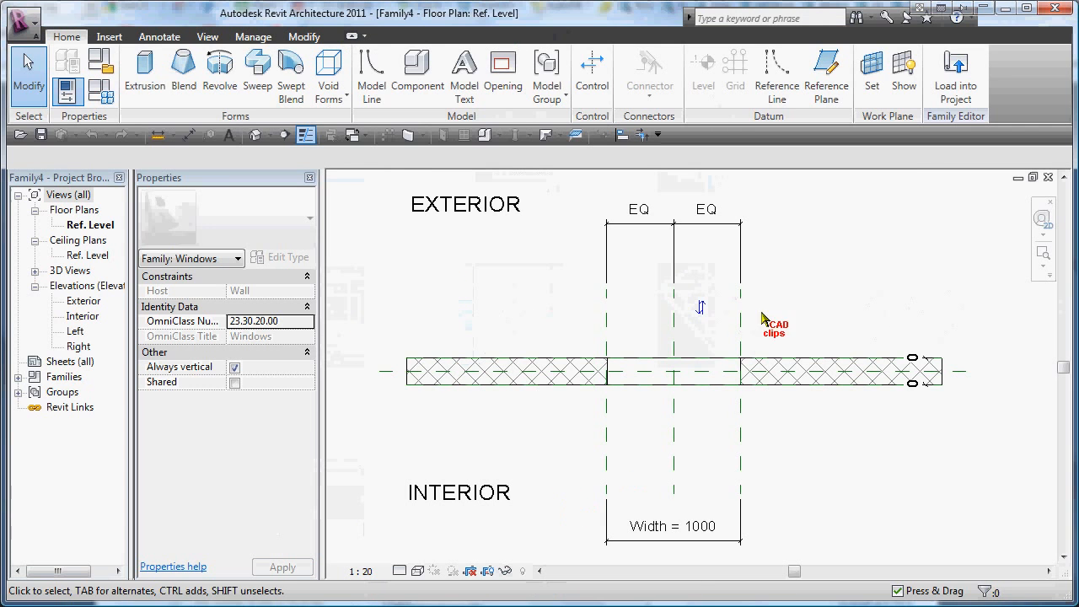
# Examine the opening cut's boundary sketch in the 3D, Interior, Exterior and Ref. Level plan views, then cancel the sketch edit.
pyautogui.click(255, 137)
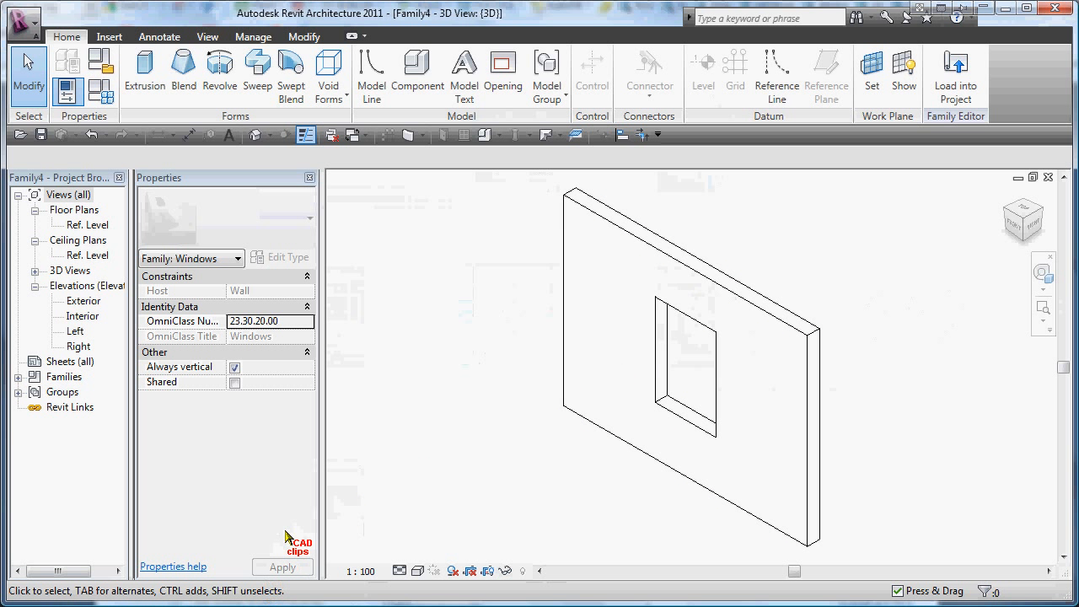
pyautogui.click(661, 358)
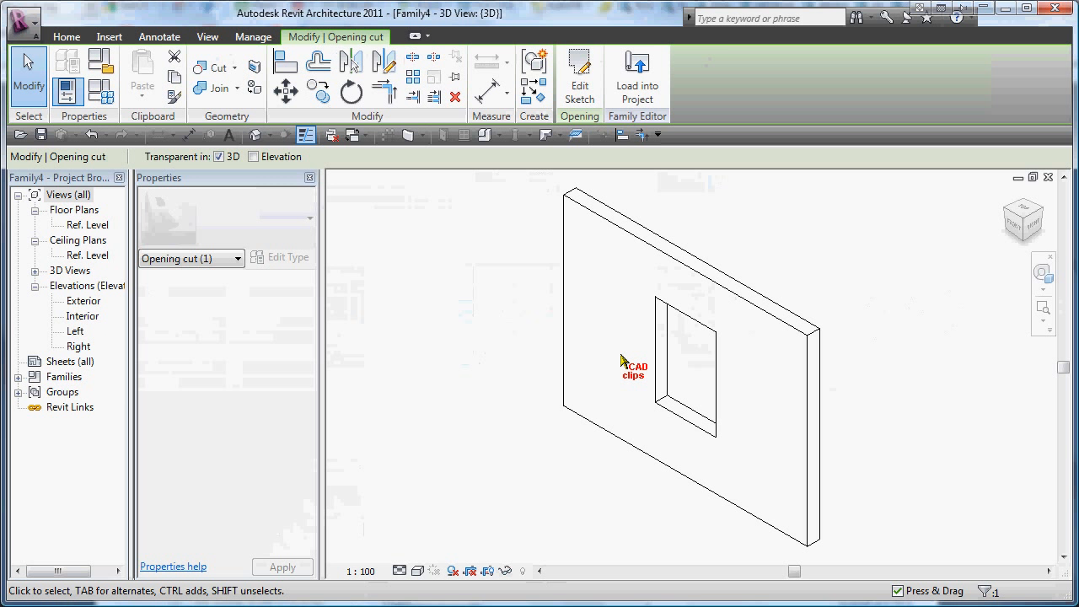
pyautogui.click(580, 83)
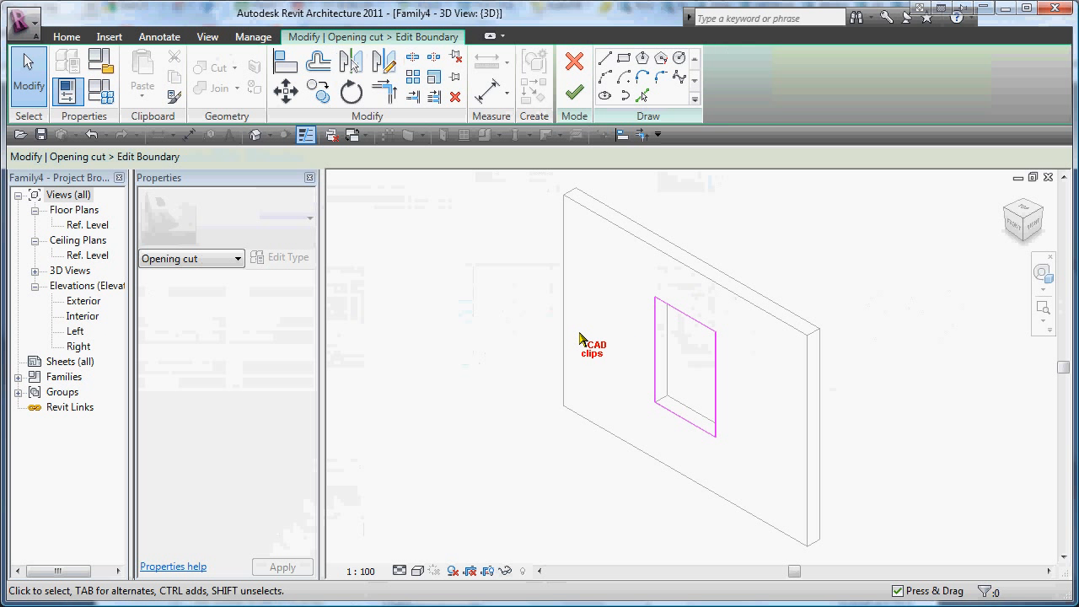
pyautogui.keyDown('shift'); pyautogui.moveTo(700, 426); pyautogui.dragTo(654, 379, button='middle'); pyautogui.keyUp('shift')
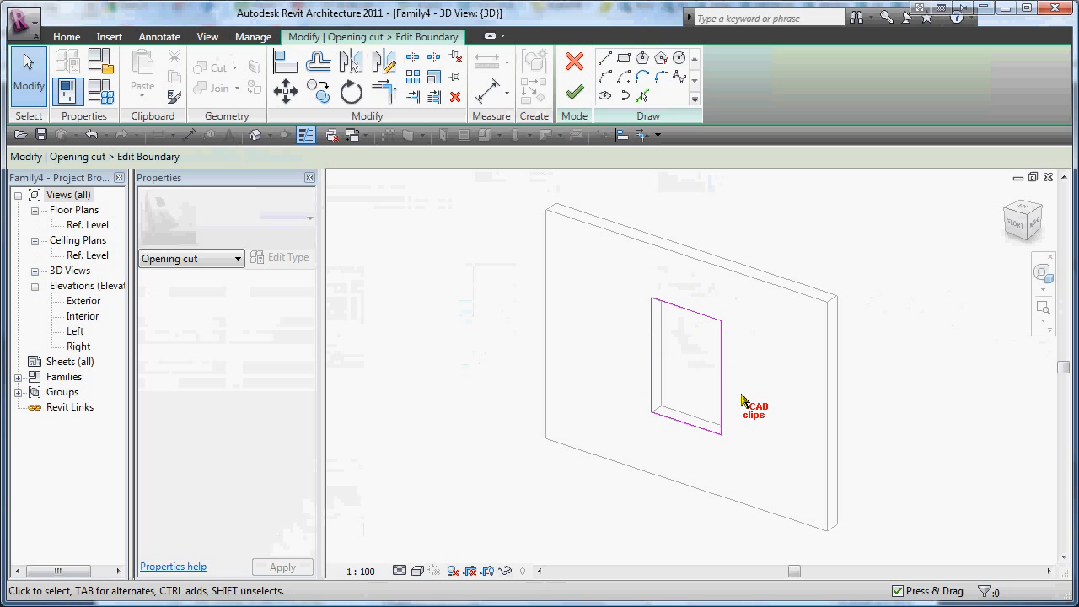
pyautogui.doubleClick(89, 318)
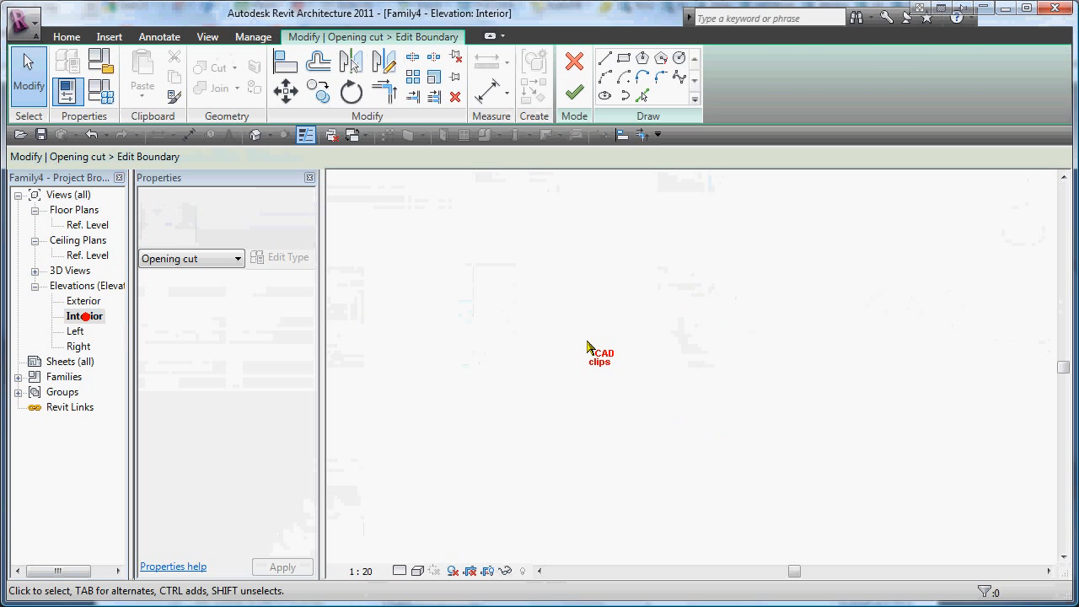
pyautogui.moveTo(680, 339); pyautogui.dragTo(715, 395, button='middle')
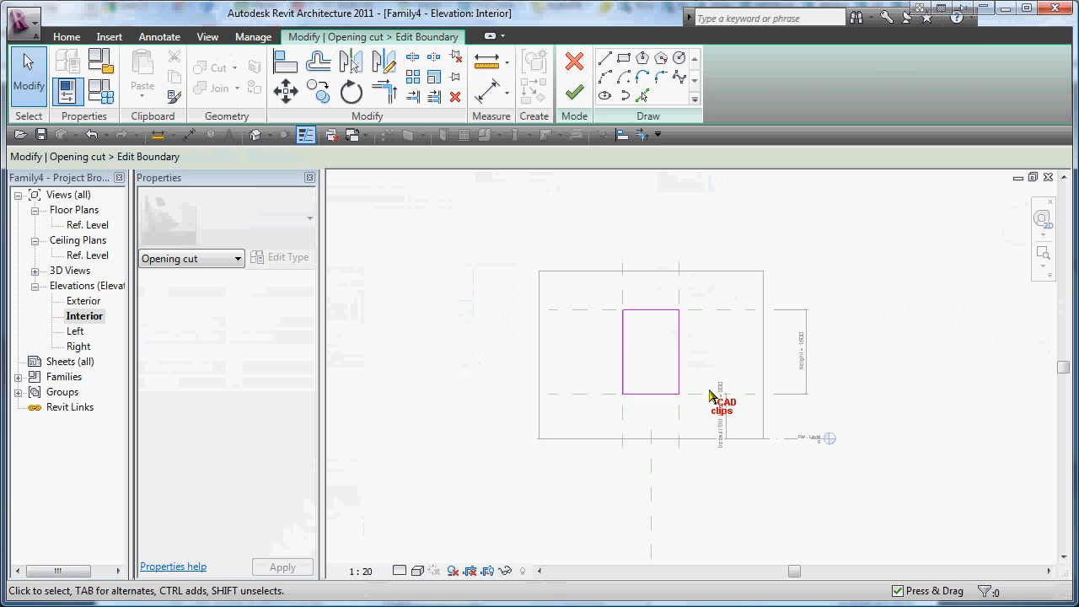
pyautogui.doubleClick(82, 301)
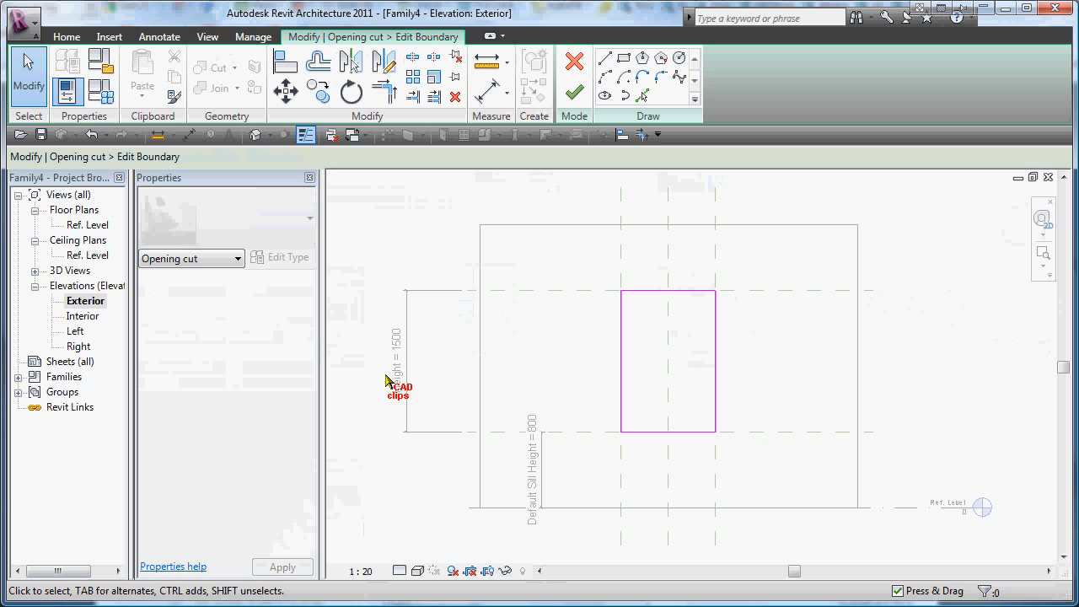
pyautogui.doubleClick(96, 226)
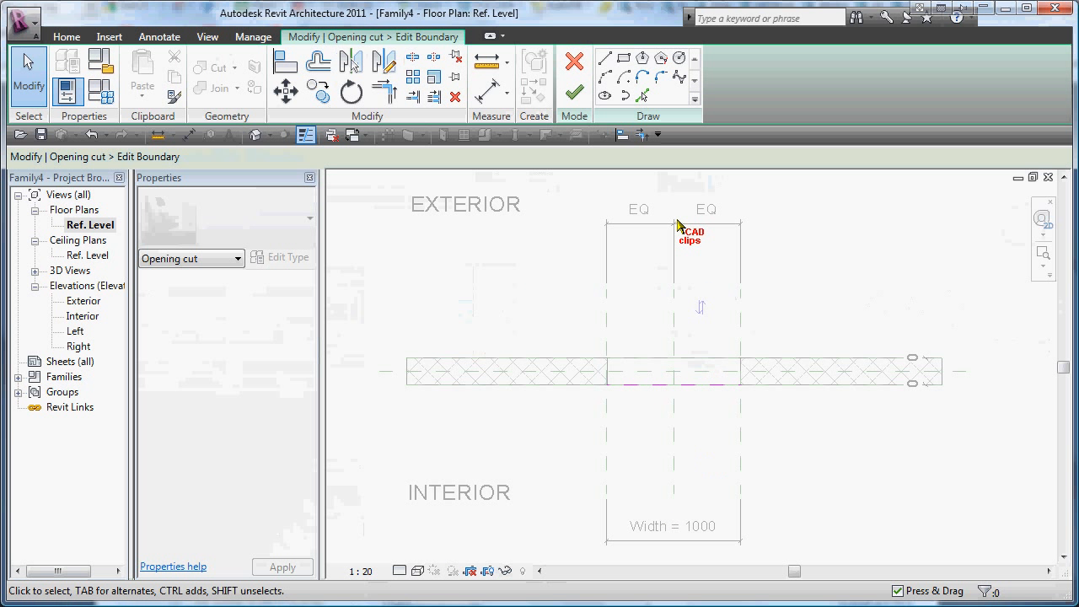
pyautogui.click(576, 64)
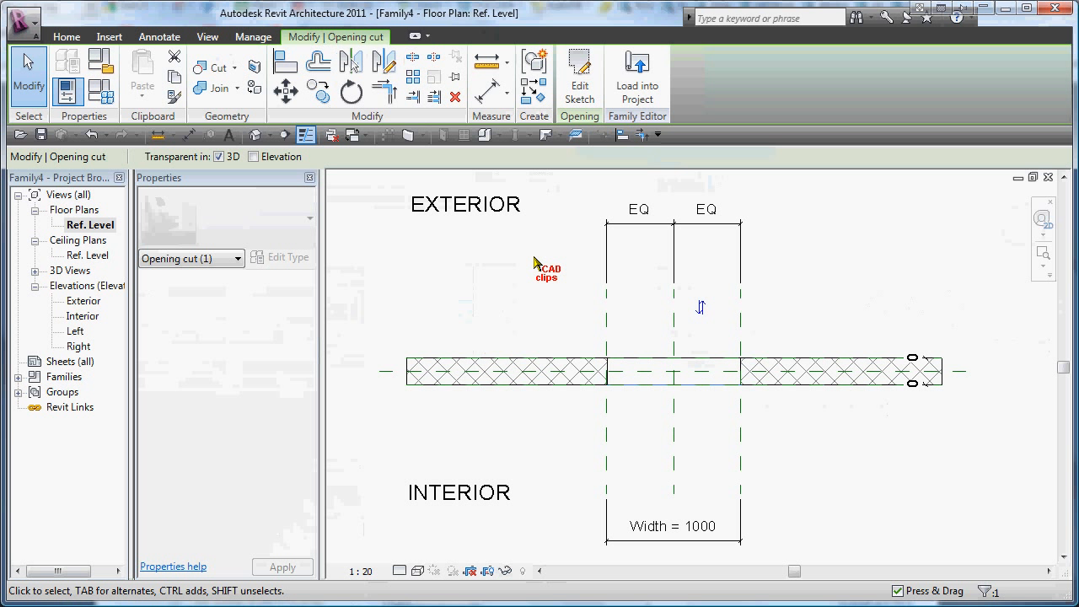
# Return to the 3D view, reopen the opening cut's boundary sketch for inspection and finish it without edits.
pyautogui.click(256, 135)
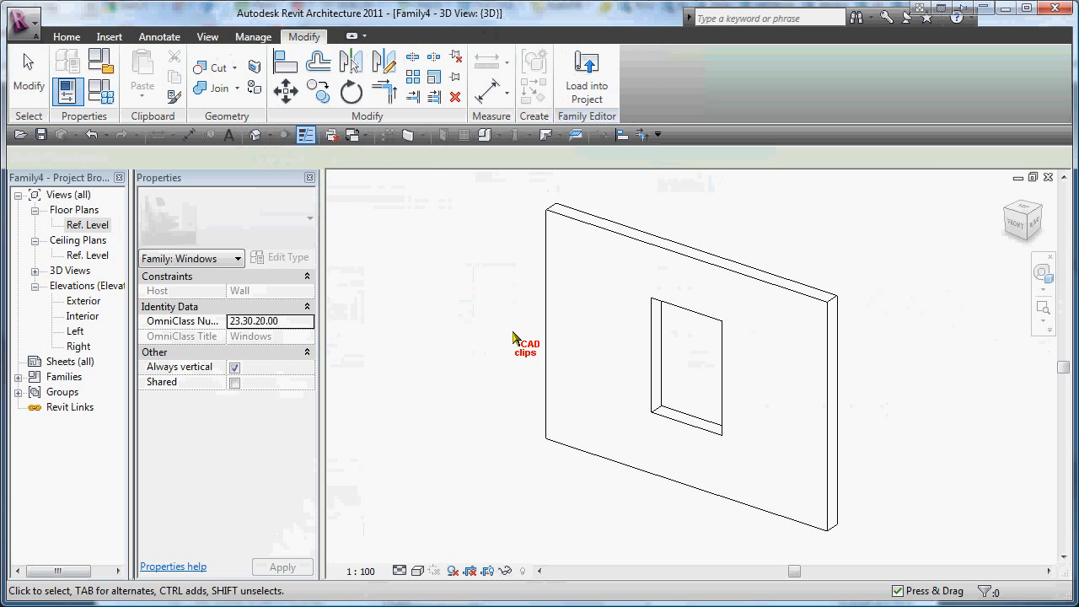
pyautogui.click(650, 325)
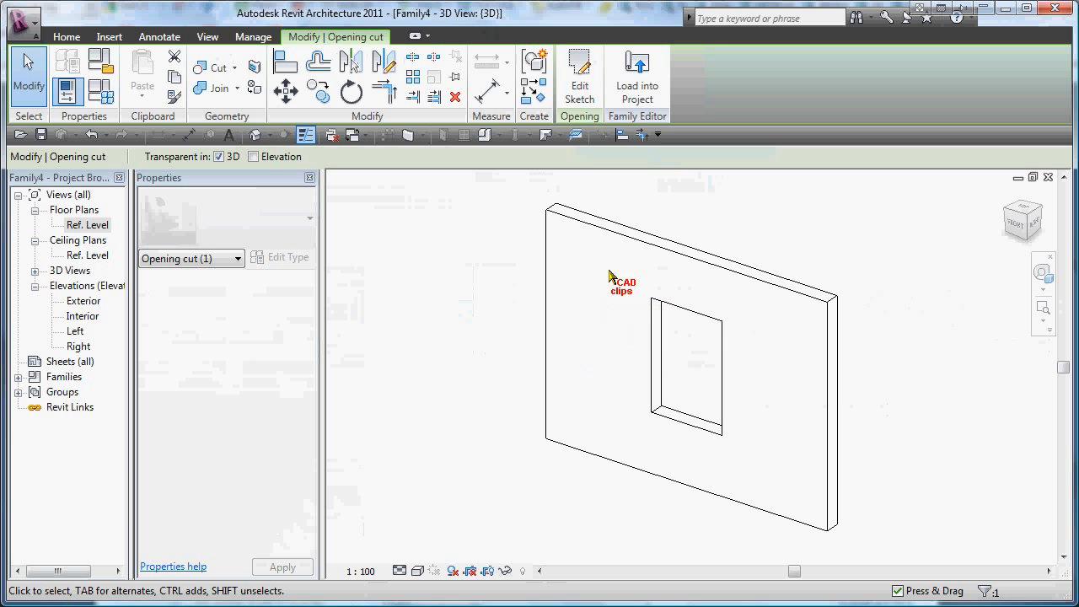
pyautogui.click(580, 85)
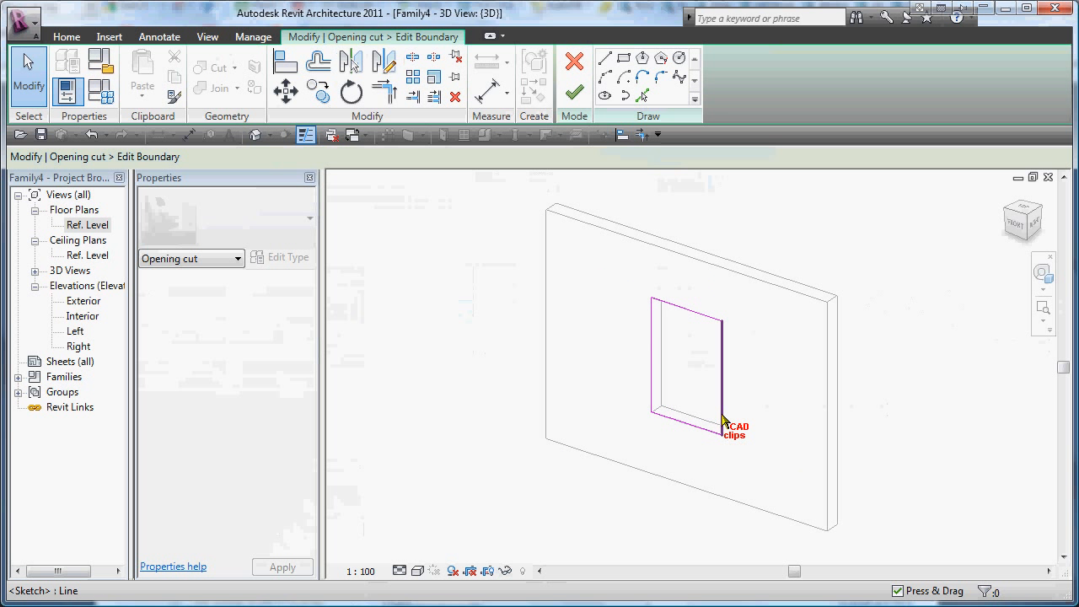
pyautogui.click(574, 93)
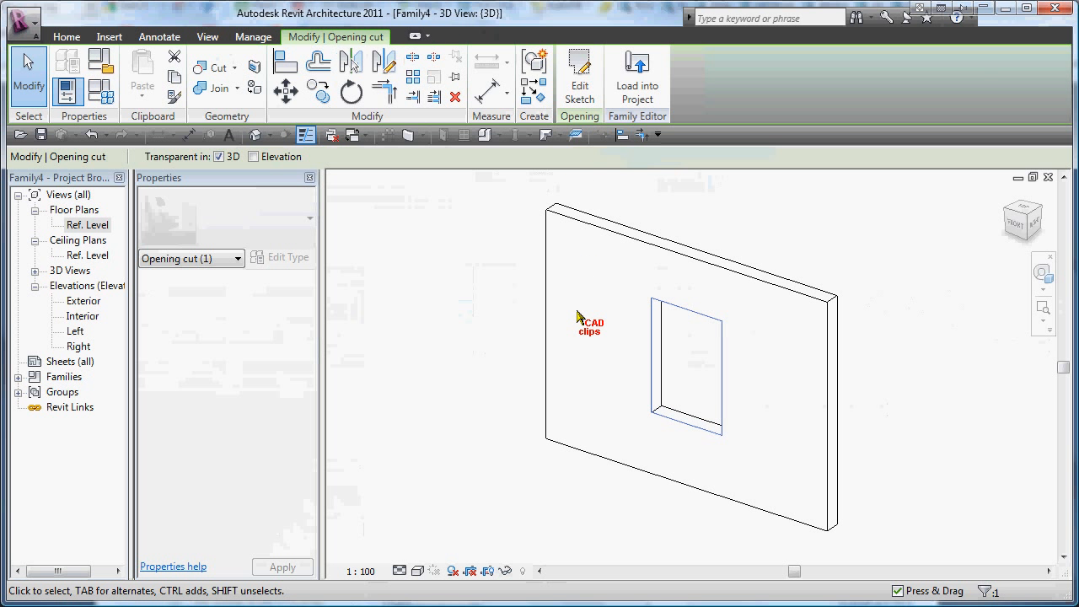
# Start a Sweep and pick the four interior-face edges of the window opening as its path, beginning with the top edge.
pyautogui.moveTo(616, 337); pyautogui.dragTo(574, 354, button='middle')
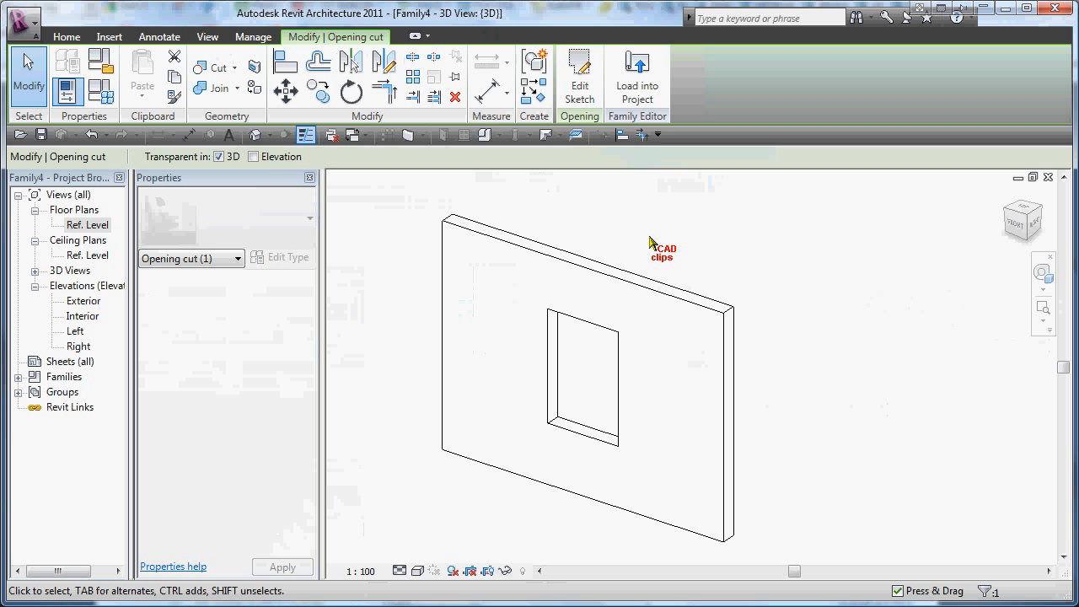
pyautogui.click(66, 37)
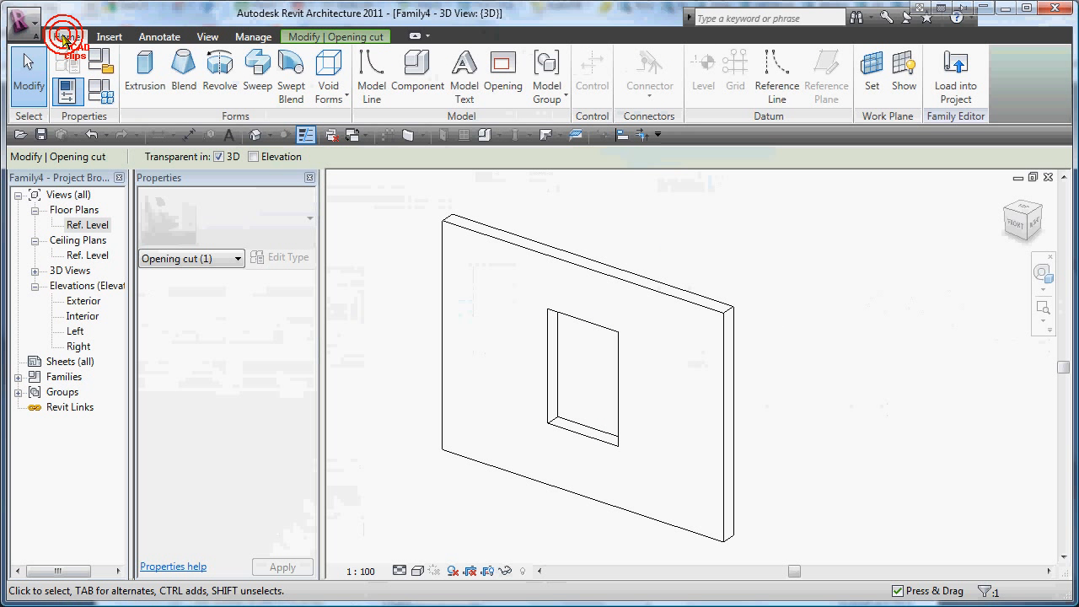
pyautogui.click(259, 64)
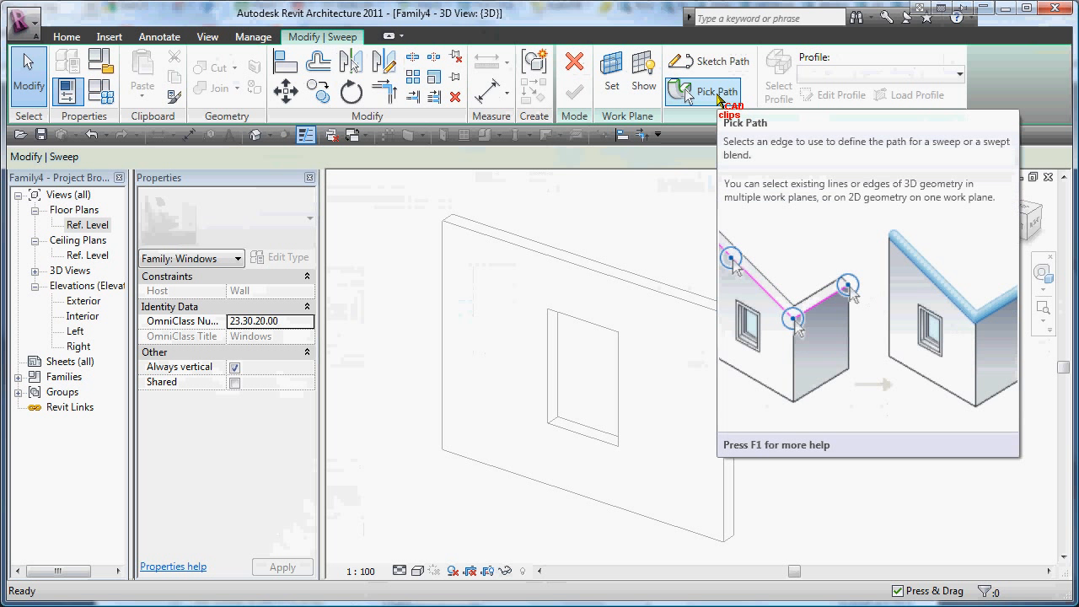
pyautogui.click(717, 95)
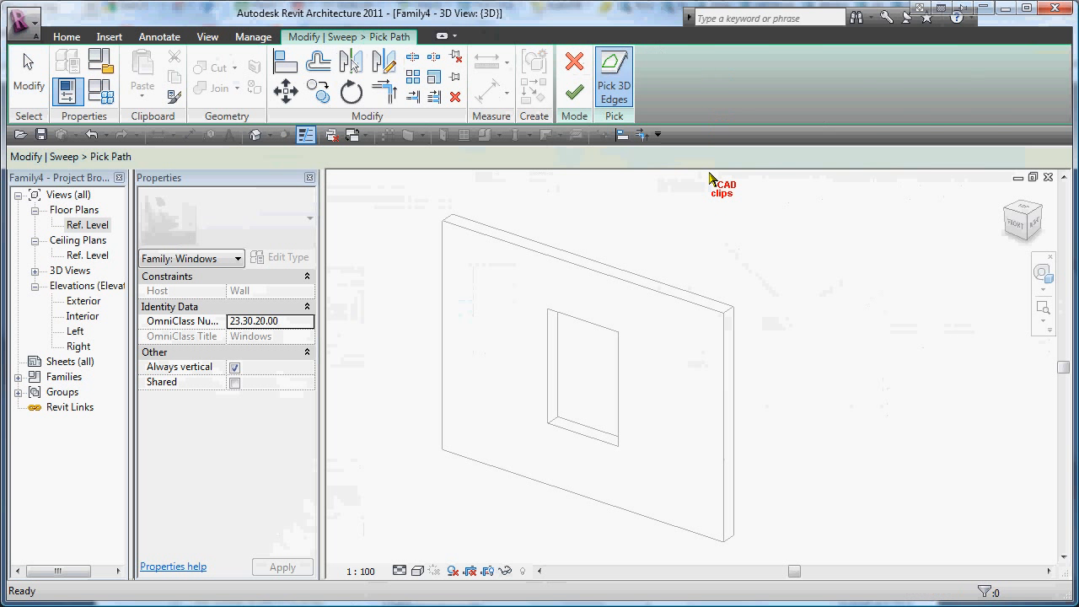
pyautogui.click(571, 316)
pyautogui.click(547, 361)
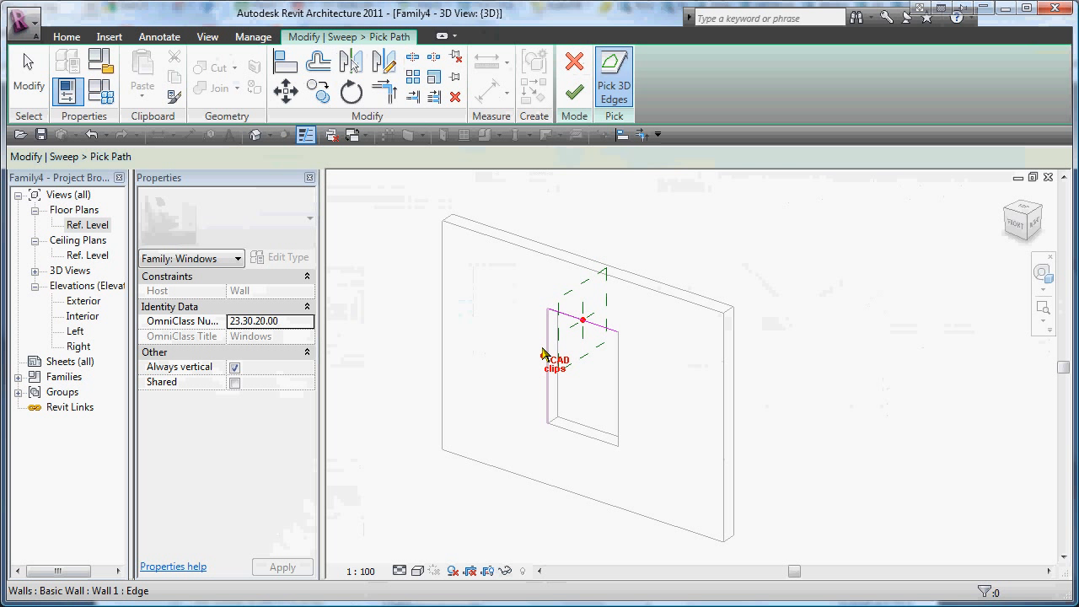
pyautogui.click(575, 434)
pyautogui.click(619, 390)
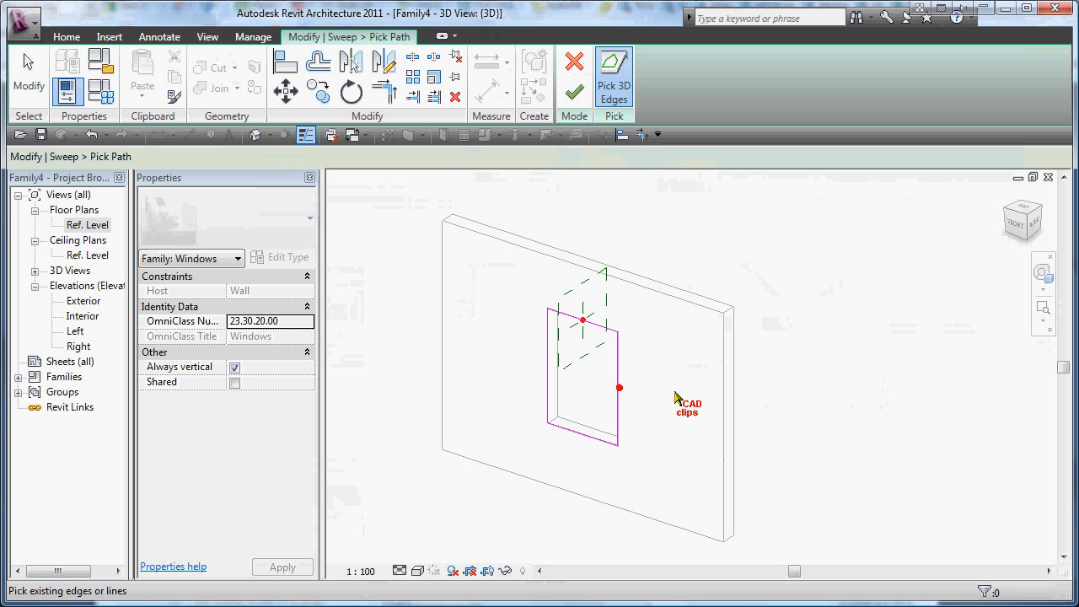
pyautogui.press('Escape')
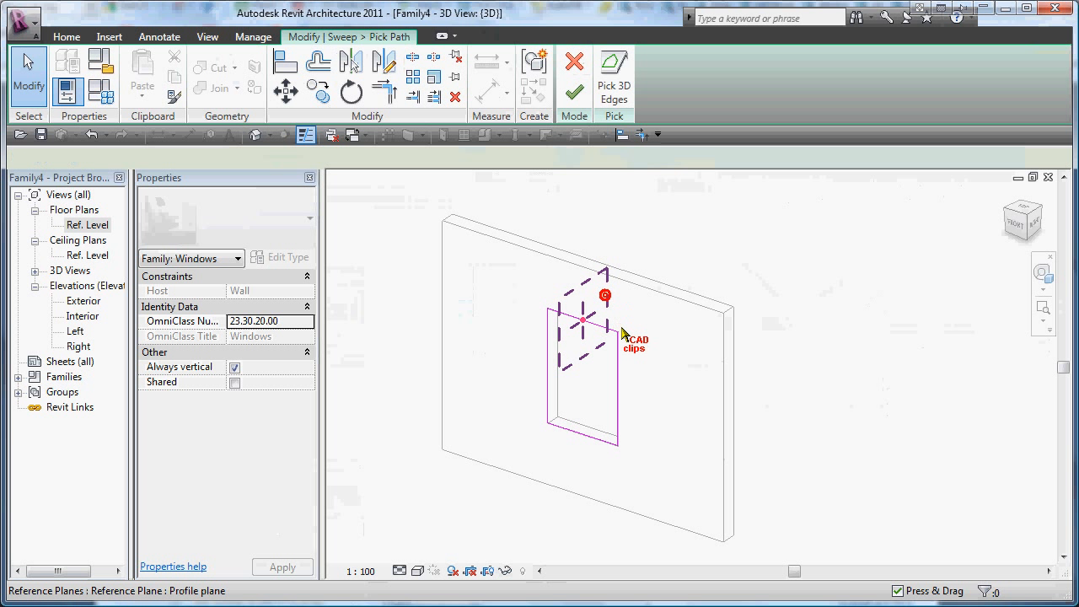
# Move the sweep's profile plane around the edges of the path and return it to the top edge.
pyautogui.click(677, 376)
pyautogui.moveTo(649, 383); pyautogui.dragTo(588, 435)
pyautogui.moveTo(585, 396); pyautogui.dragTo(599, 328)
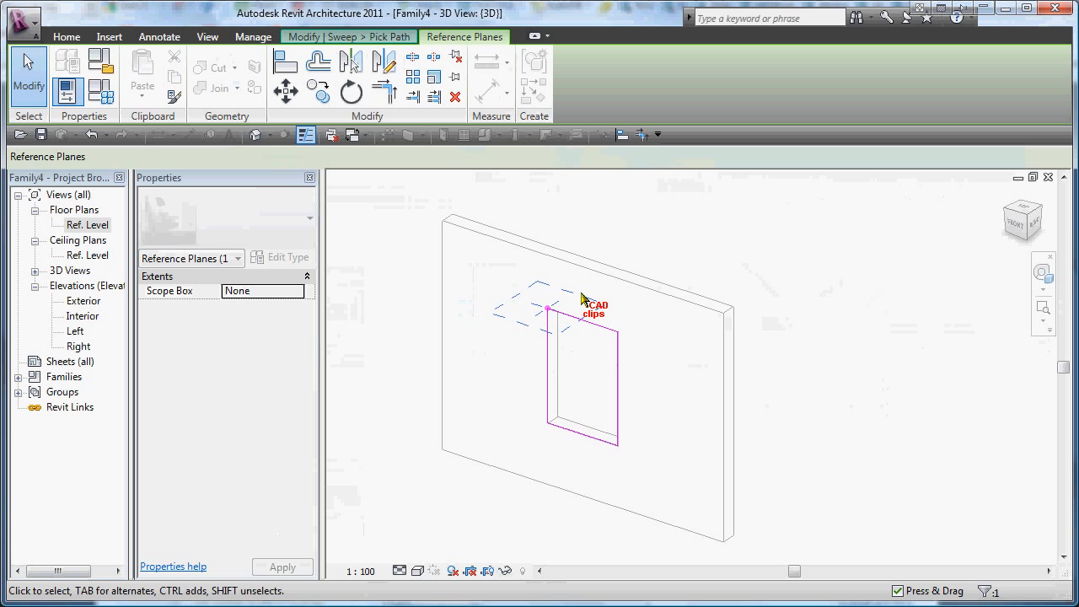
pyautogui.moveTo(575, 292); pyautogui.dragTo(611, 321)
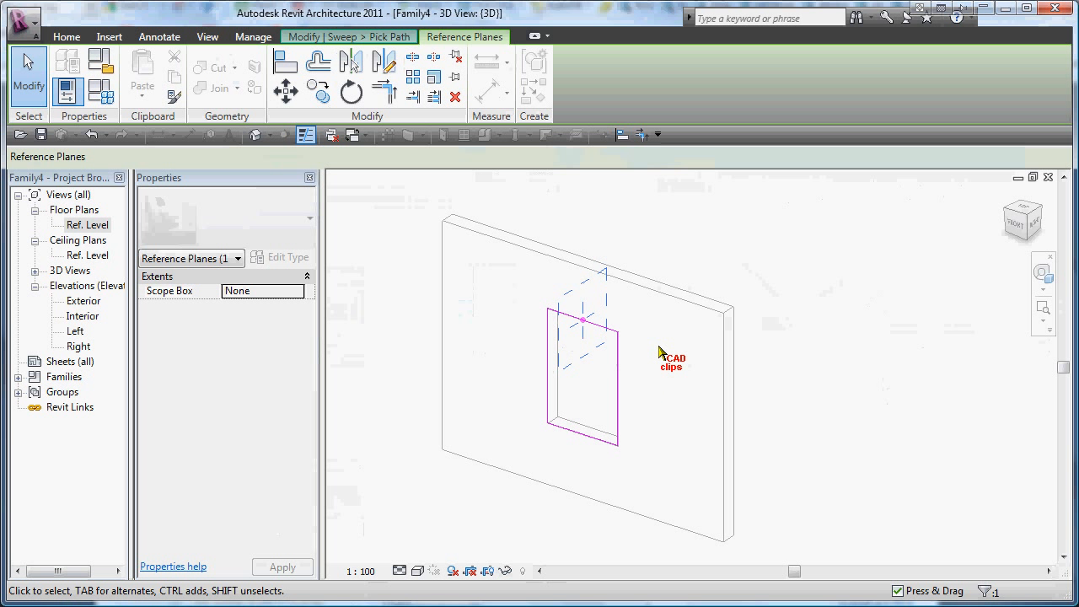
# Finish the sweep path and open its profile sketch for editing in the Right elevation.
pyautogui.click(371, 36)
pyautogui.click(575, 94)
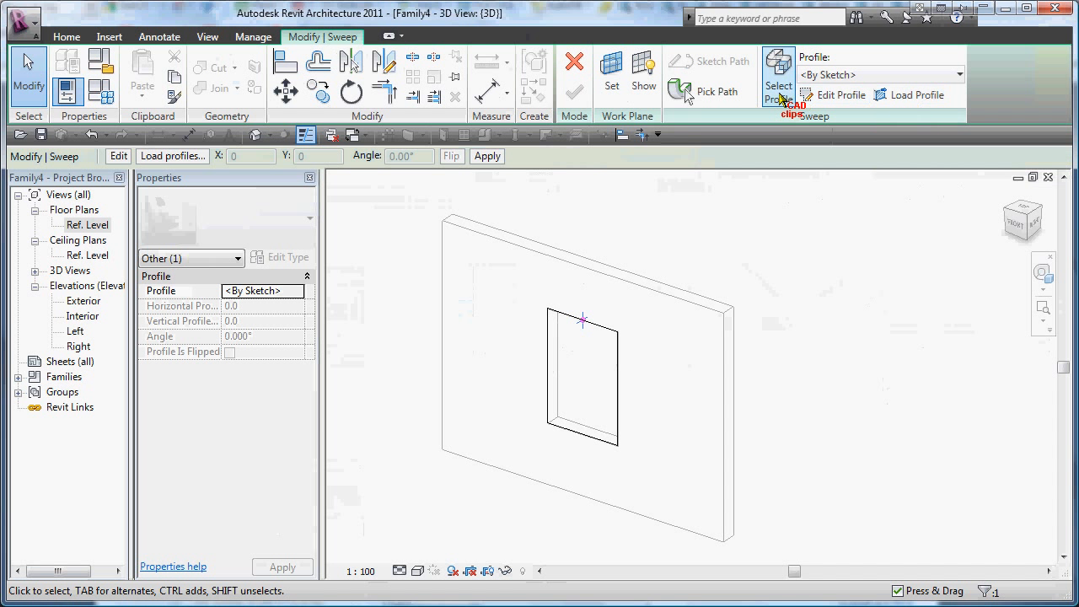
pyautogui.click(833, 96)
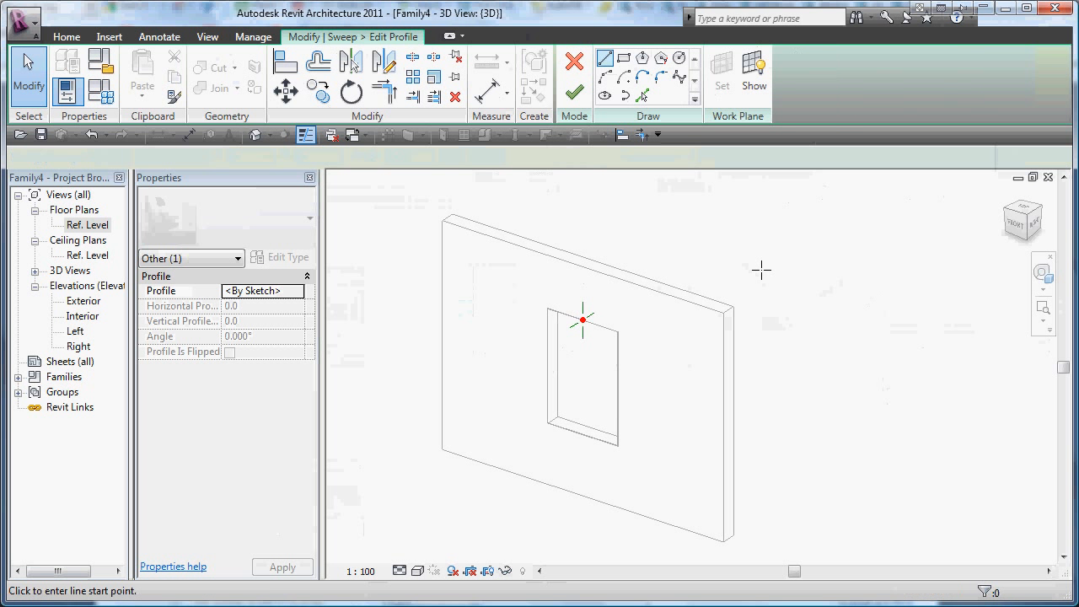
pyautogui.doubleClick(75, 346)
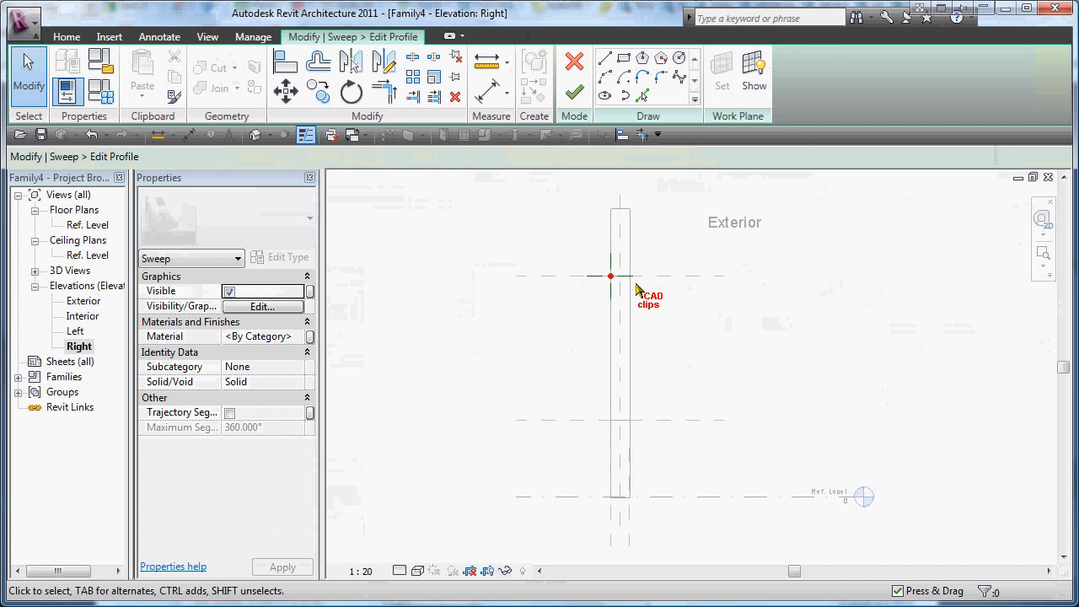
pyautogui.scroll(5, 637, 283)
pyautogui.moveTo(637, 281); pyautogui.dragTo(648, 376, button='middle')
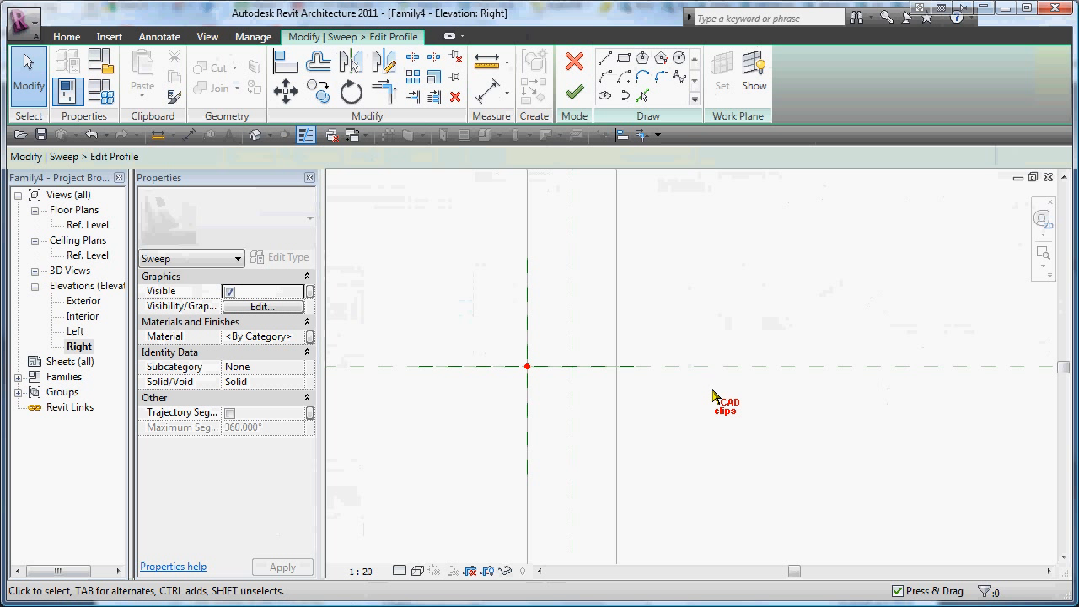
# Pick both wall faces and the horizontal reference plane at the opening's head as locked profile sketch lines.
pyautogui.click(639, 95)
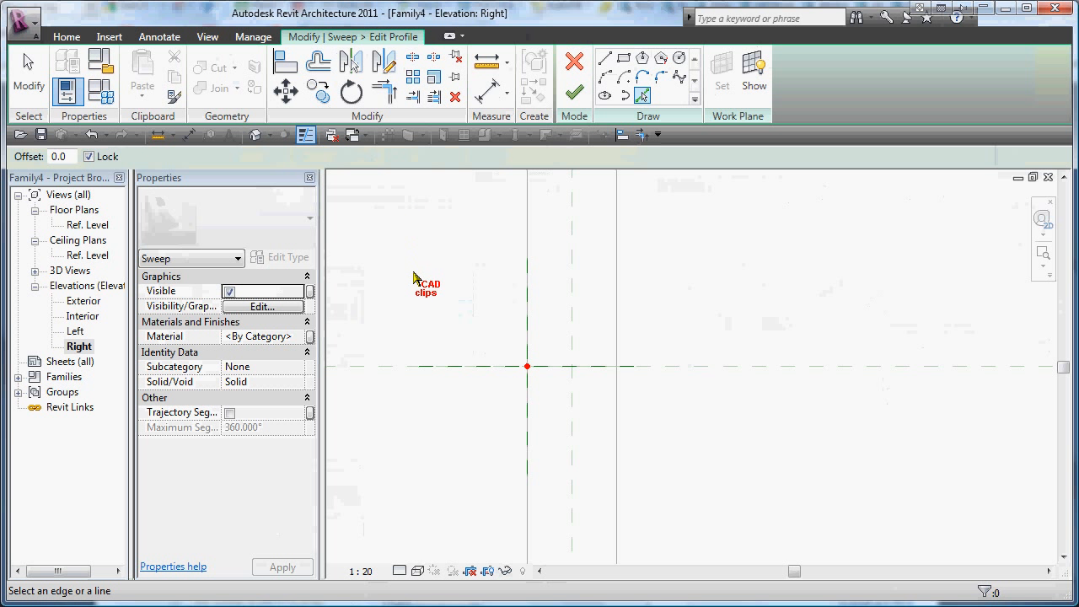
pyautogui.click(526, 309)
pyautogui.click(524, 310)
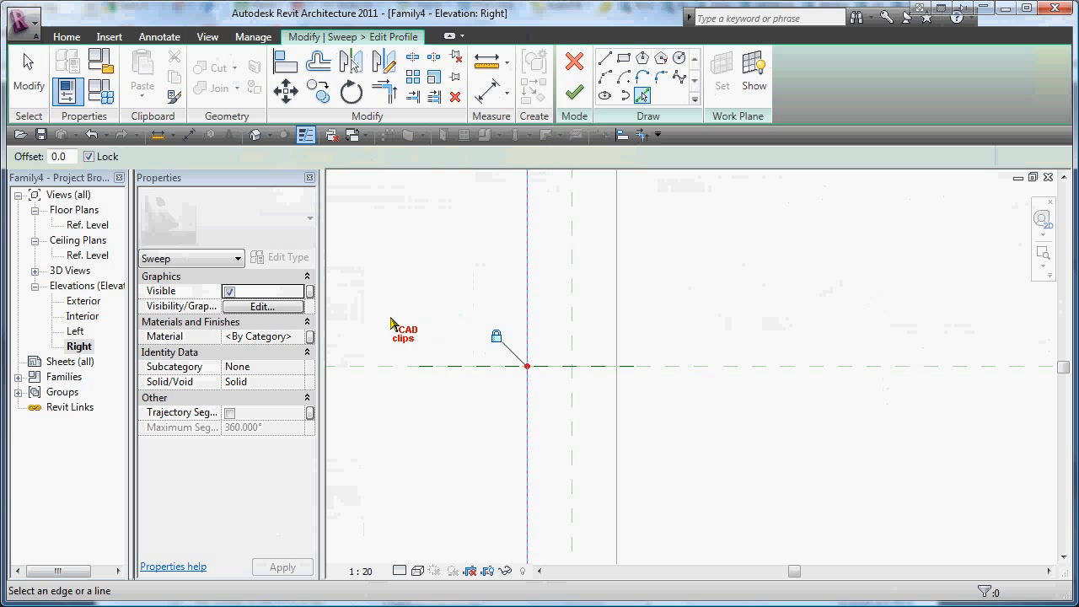
pyautogui.click(618, 271)
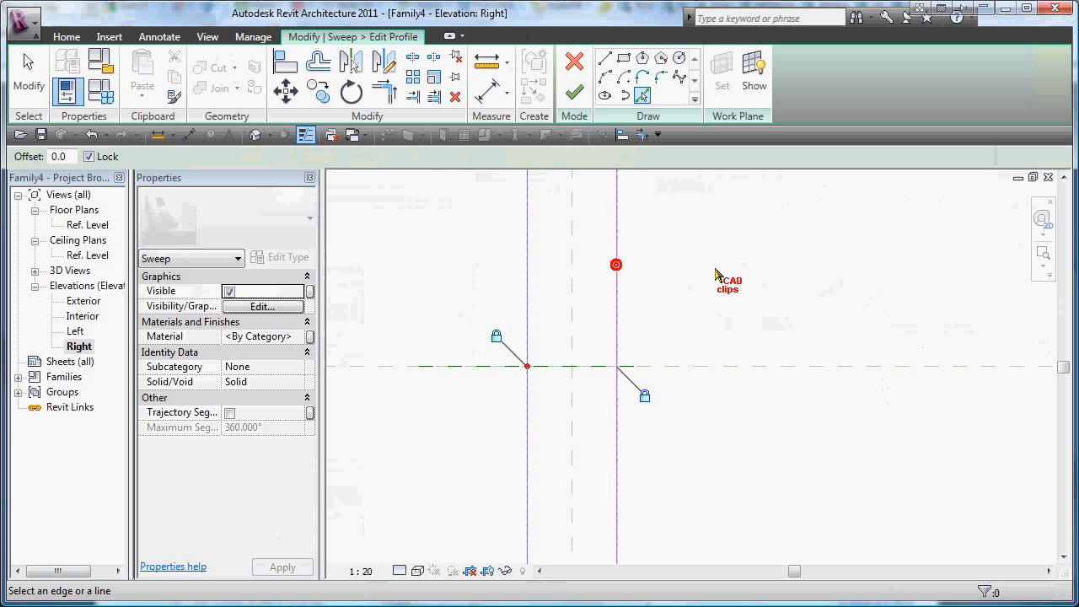
pyautogui.click(709, 368)
pyautogui.scroll(-3, 771, 464)
pyautogui.moveTo(761, 450)
pyautogui.mouseDown(button='middle')
pyautogui.moveTo(648, 289)
pyautogui.moveTo(643, 381)
pyautogui.mouseUp(button='middle')
pyautogui.scroll(-2, 649, 289)
pyautogui.scroll(5, 610, 270)
pyautogui.scroll(2, 643, 380)
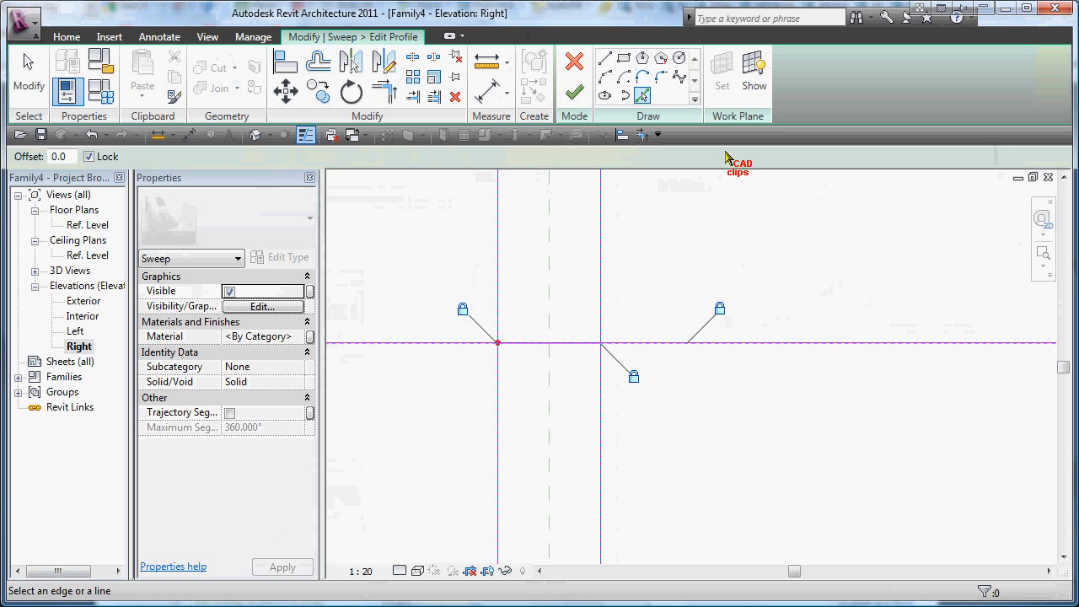
# Draw the interior trim outline with chained lines from the interior wall face above the head, about 95 mm down and back under the opening head.
pyautogui.click(607, 60)
pyautogui.click(608, 320)
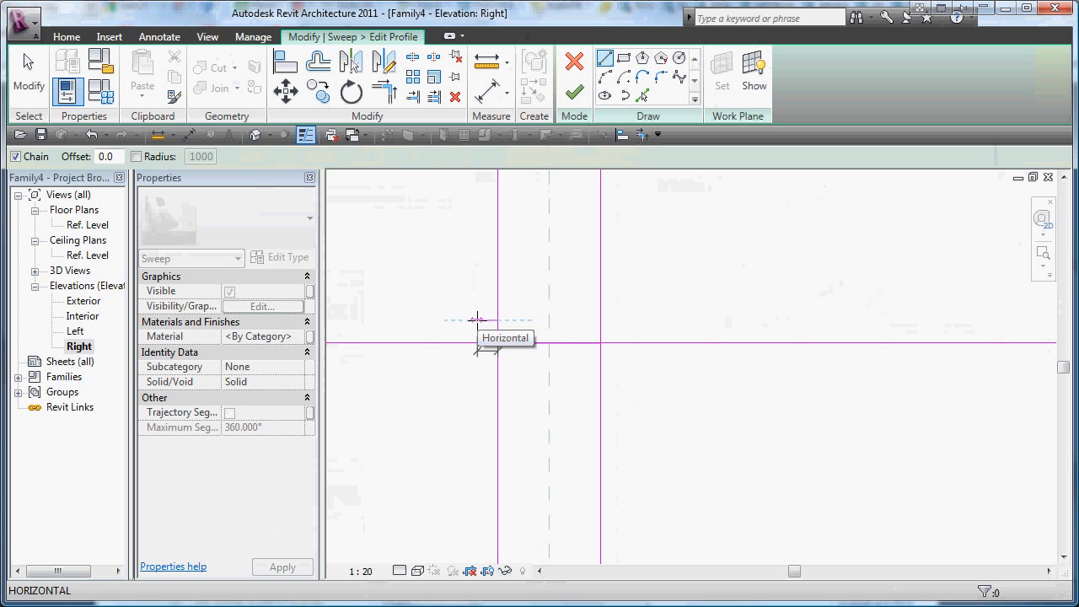
pyautogui.click(477, 321)
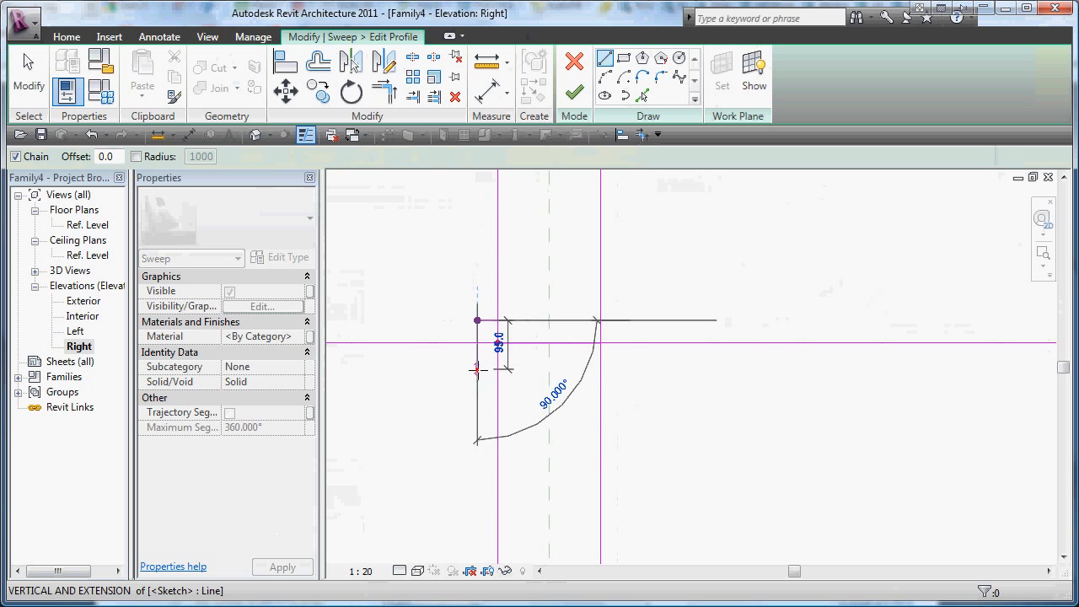
pyautogui.click(477, 368)
pyautogui.click(521, 369)
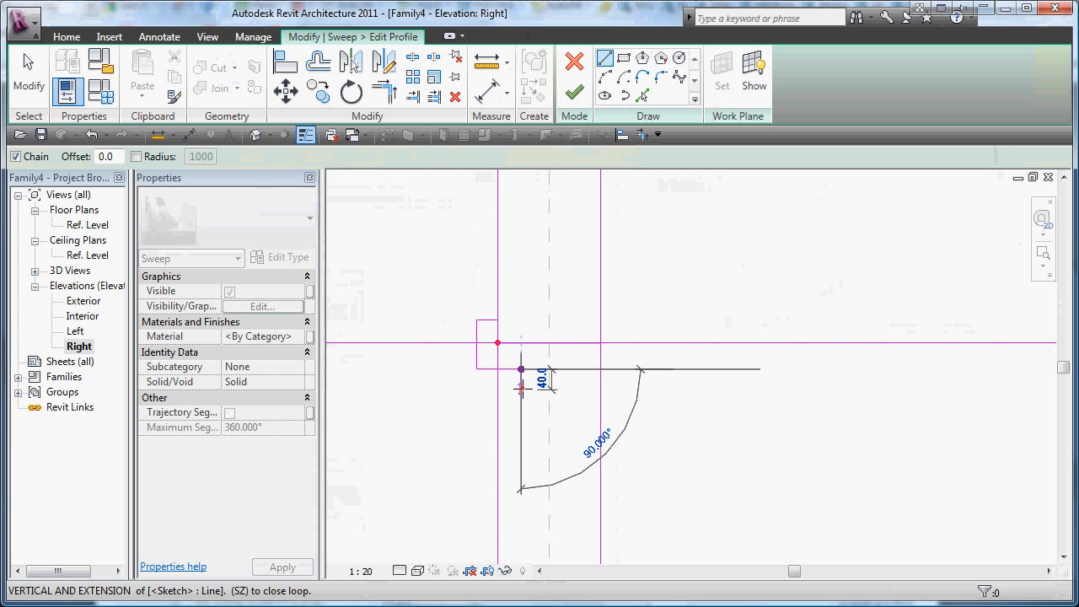
# Continue the outline with a stop about 85 mm wide and 40 mm deep, and close it around the exterior trim to the exterior wall face.
pyautogui.click(521, 390)
pyautogui.click(565, 390)
pyautogui.click(565, 369)
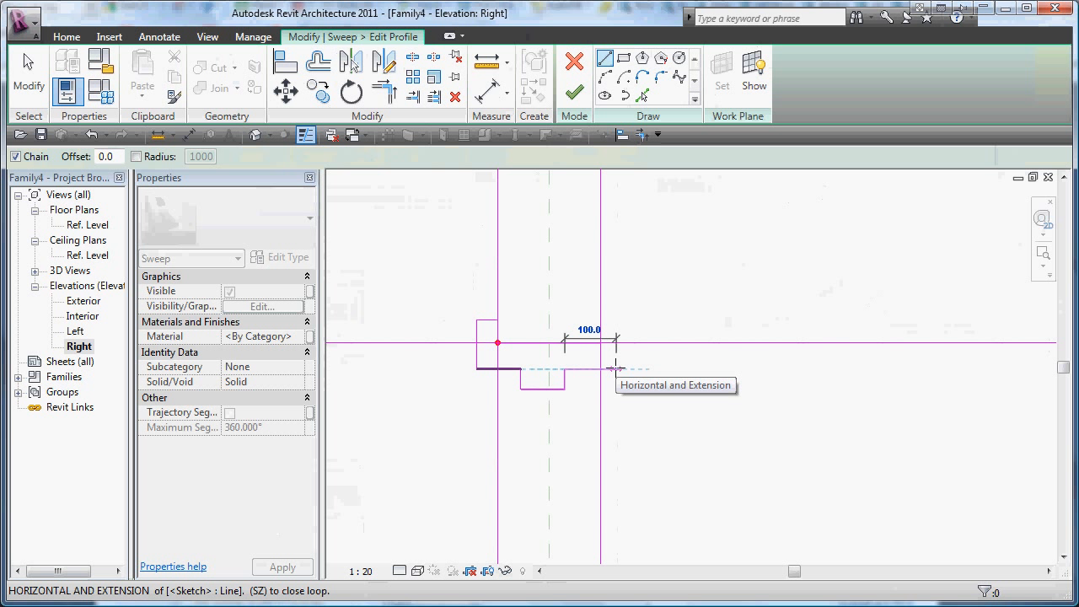
pyautogui.click(615, 369)
pyautogui.click(604, 320)
pyautogui.click(600, 319)
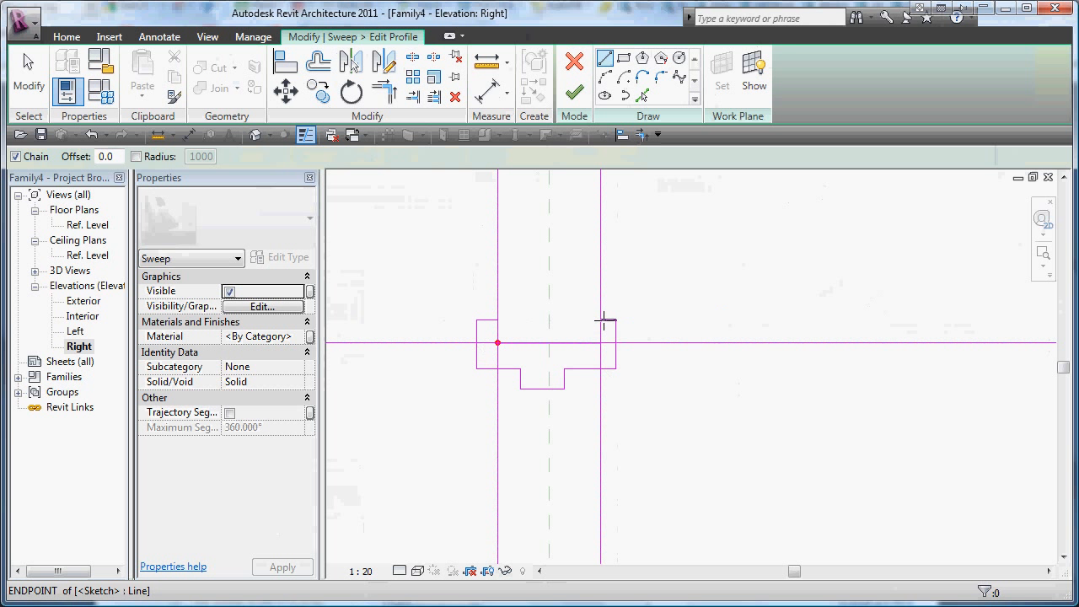
pyautogui.press('Escape')
pyautogui.press('Escape')
# Trim the wall-face and head lines to corners with each other and the trim outlines so the profile forms one closed loop.
pyautogui.click(388, 94)
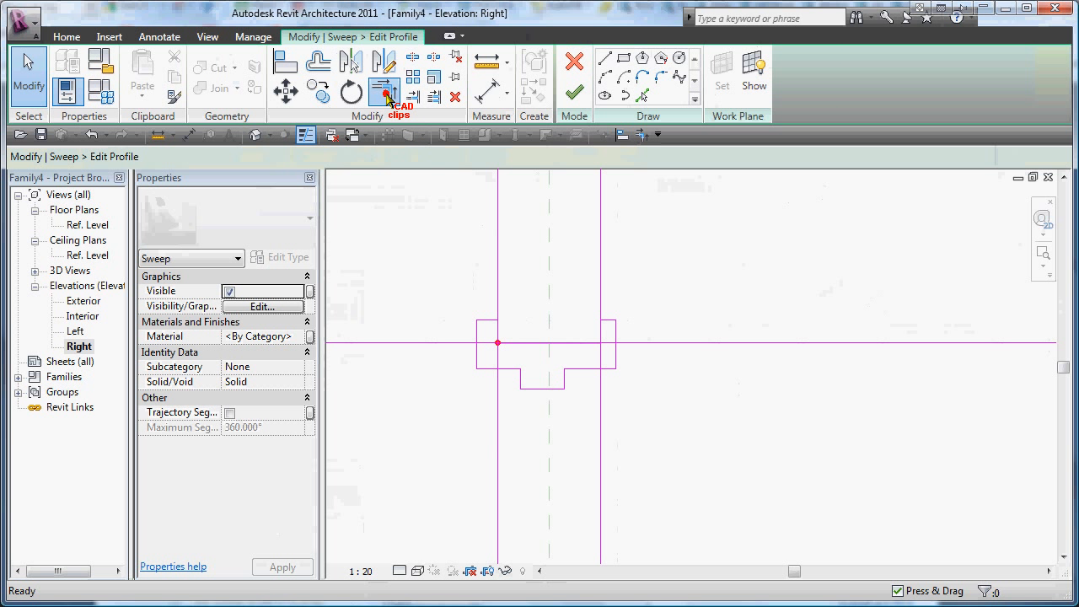
pyautogui.click(497, 334)
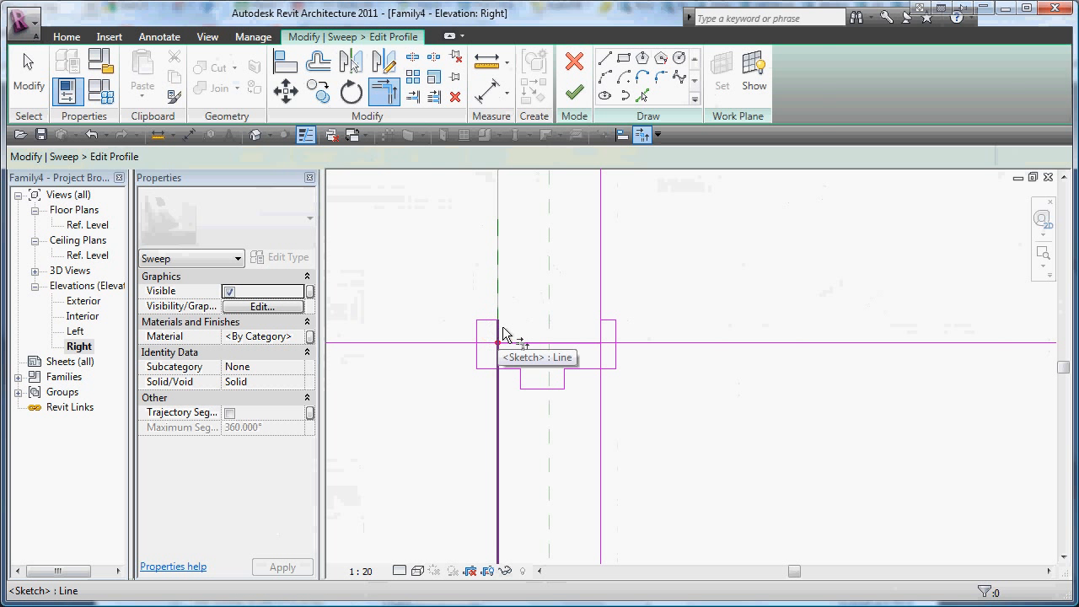
pyautogui.click(503, 338)
pyautogui.click(500, 336)
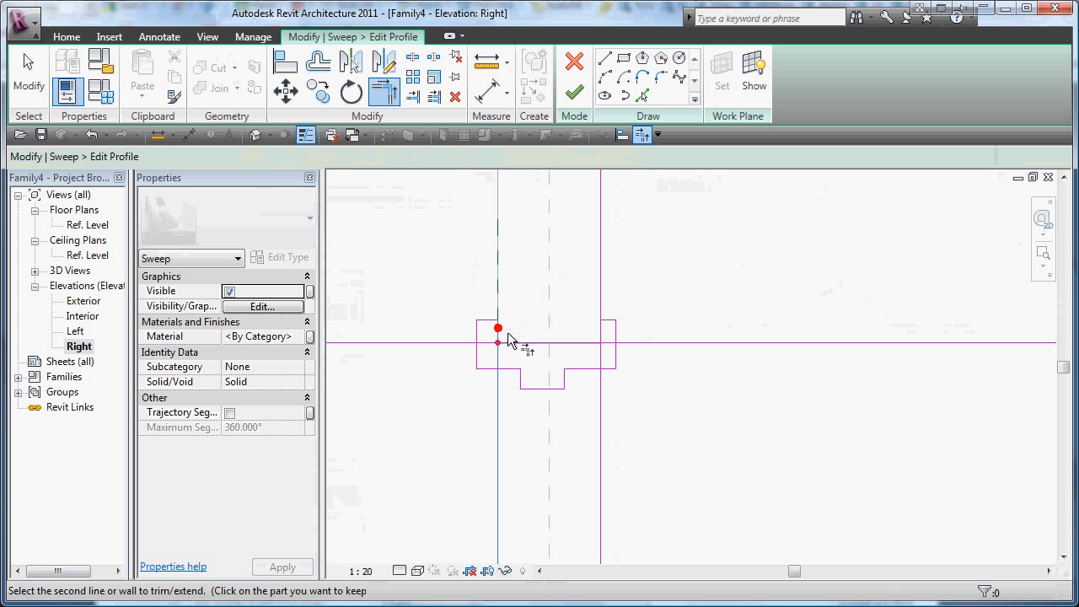
pyautogui.click(509, 341)
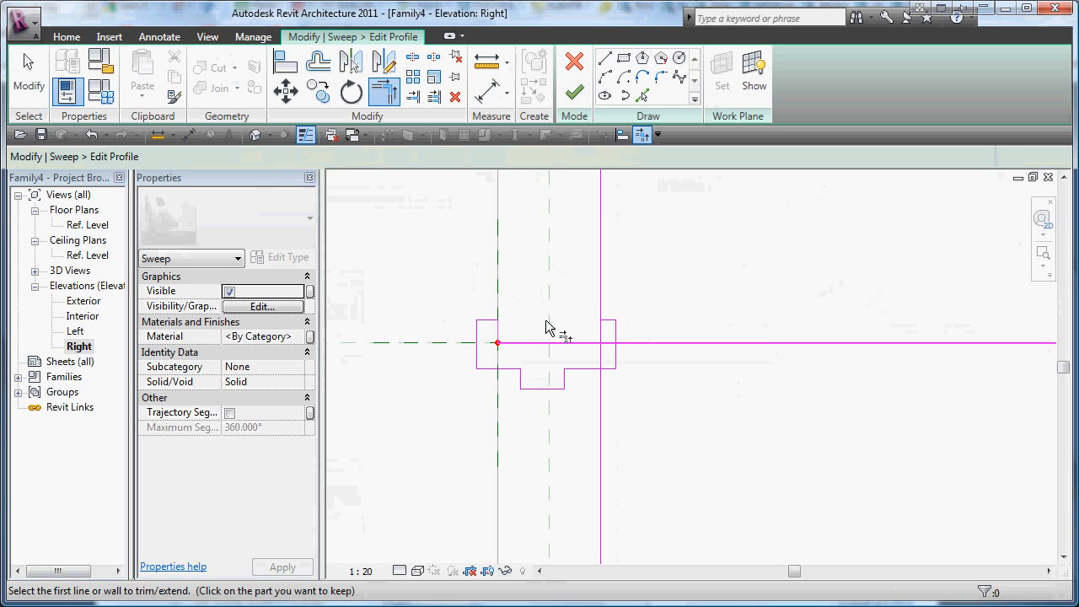
pyautogui.click(589, 343)
pyautogui.click(598, 341)
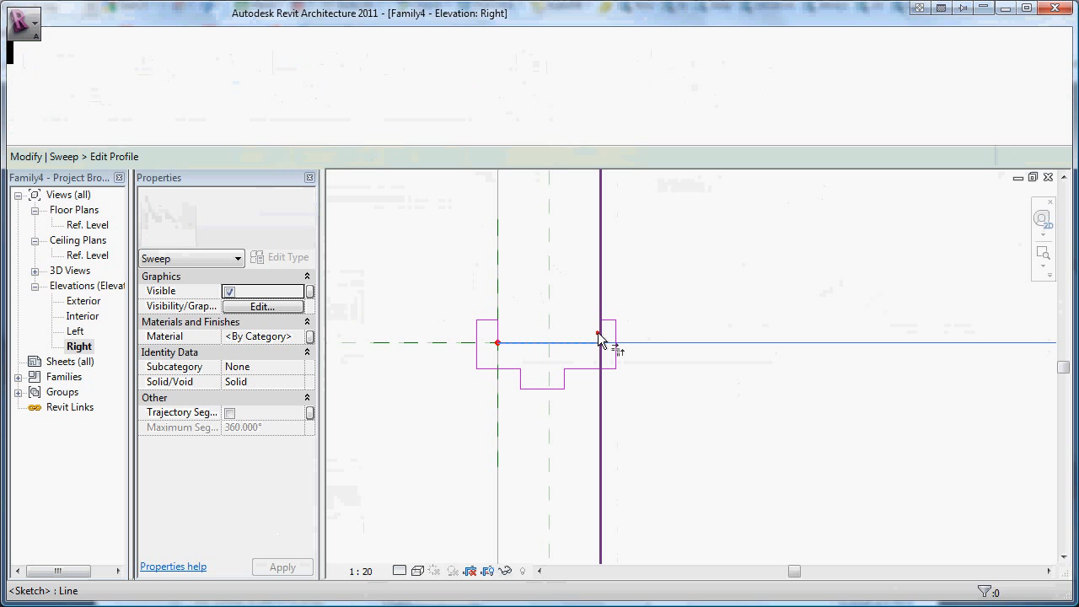
pyautogui.click(608, 317)
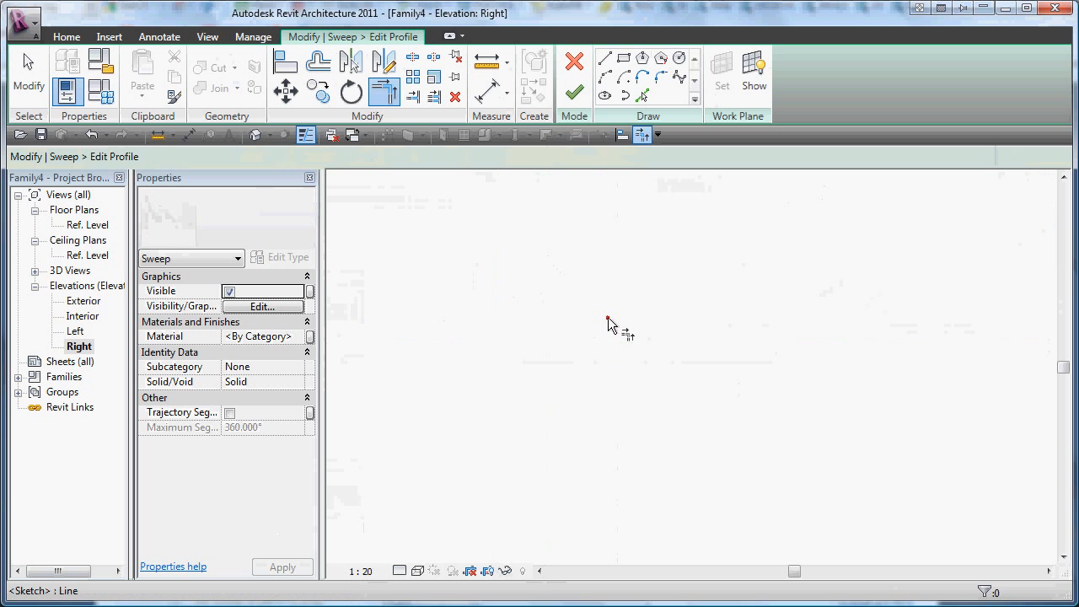
pyautogui.click(601, 328)
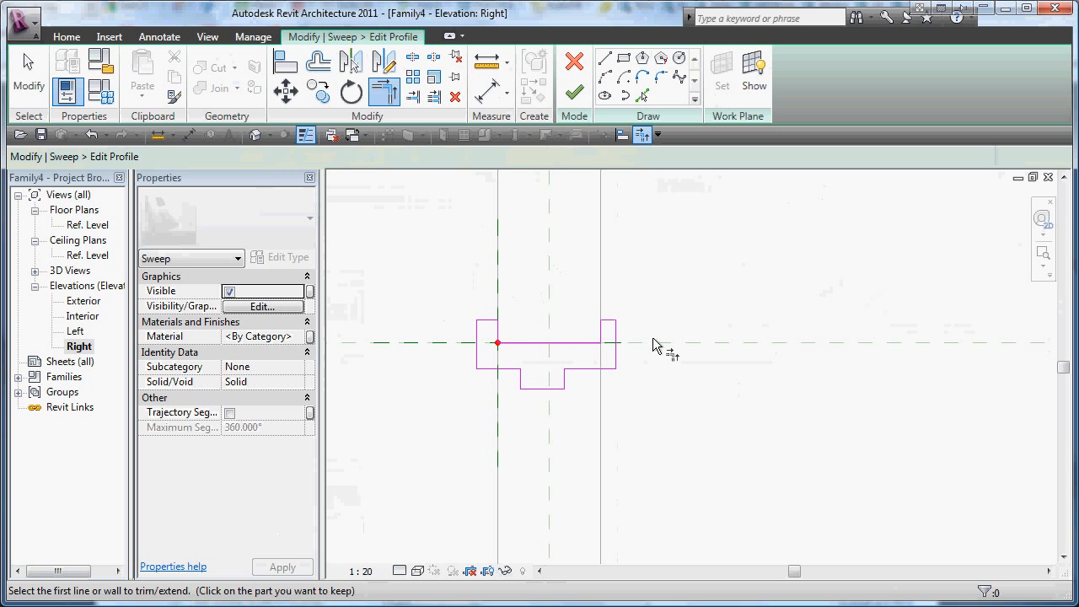
pyautogui.press('Escape')
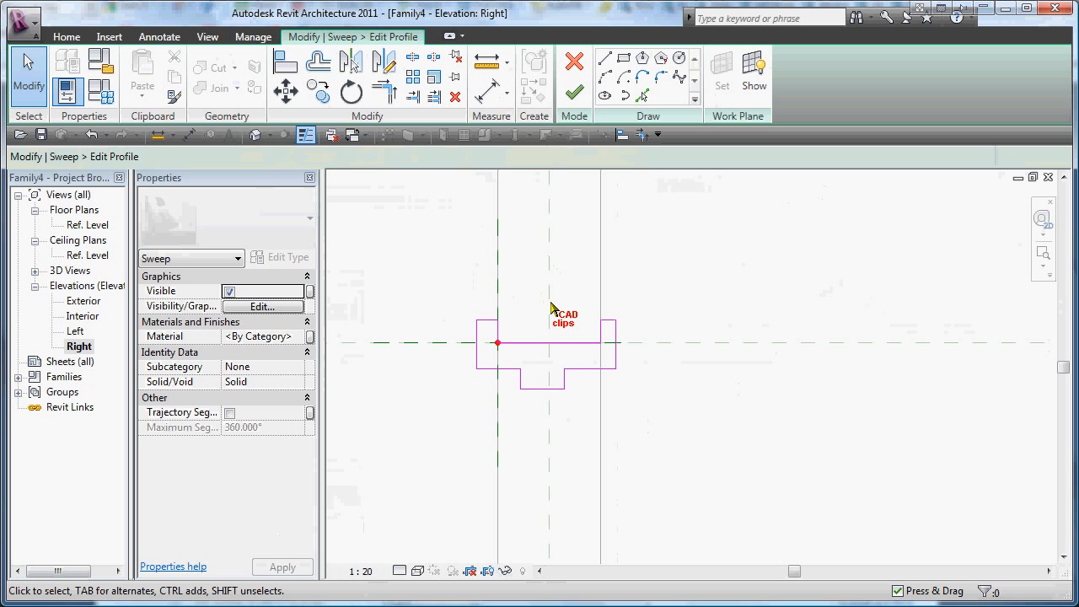
# Place an aligned dimension across the stop's width below the profile and set the view scale to 1:10.
pyautogui.click(487, 91)
pyautogui.click(522, 380)
pyautogui.click(564, 379)
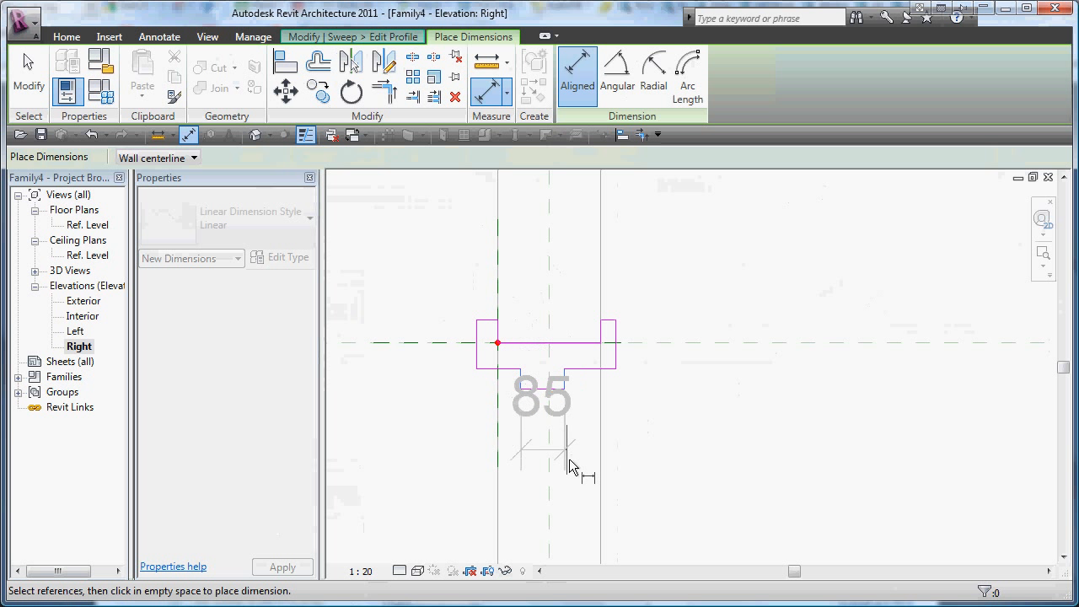
pyautogui.click(573, 514)
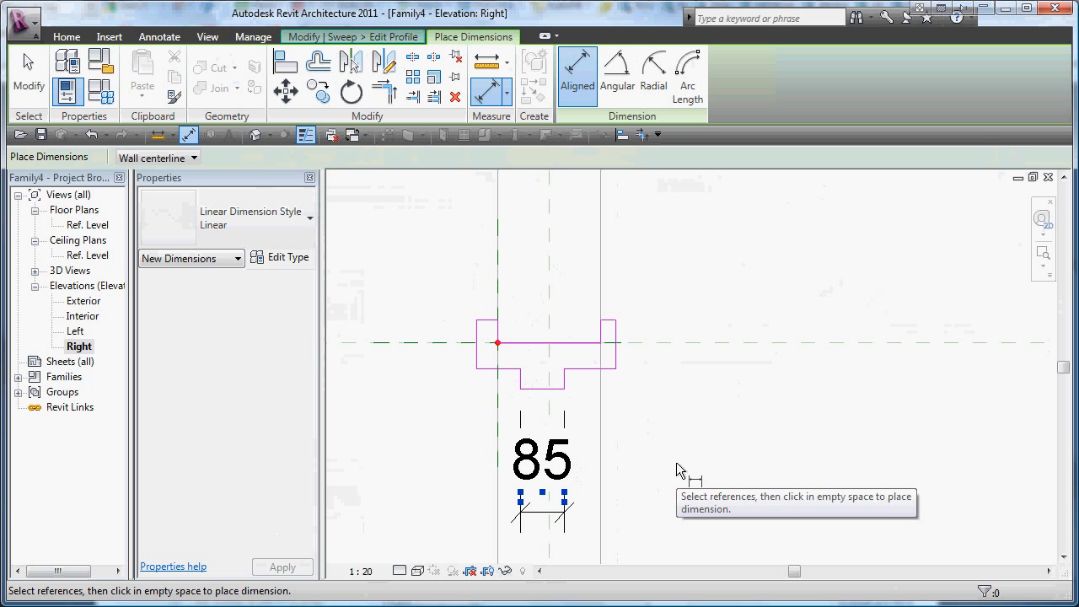
pyautogui.press('Escape')
pyautogui.press('Escape')
pyautogui.click(371, 572)
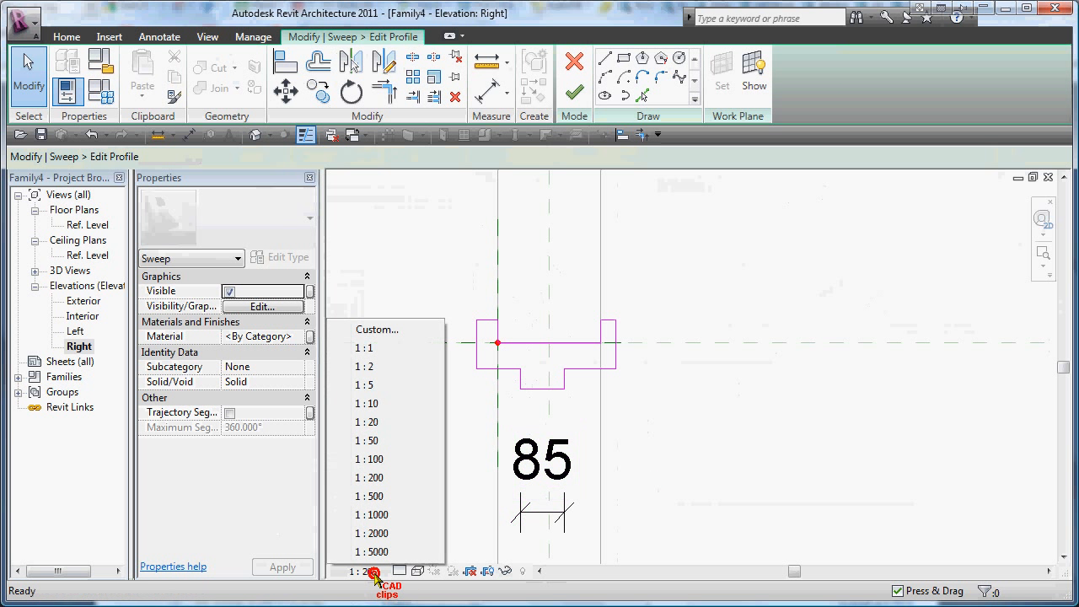
pyautogui.click(367, 404)
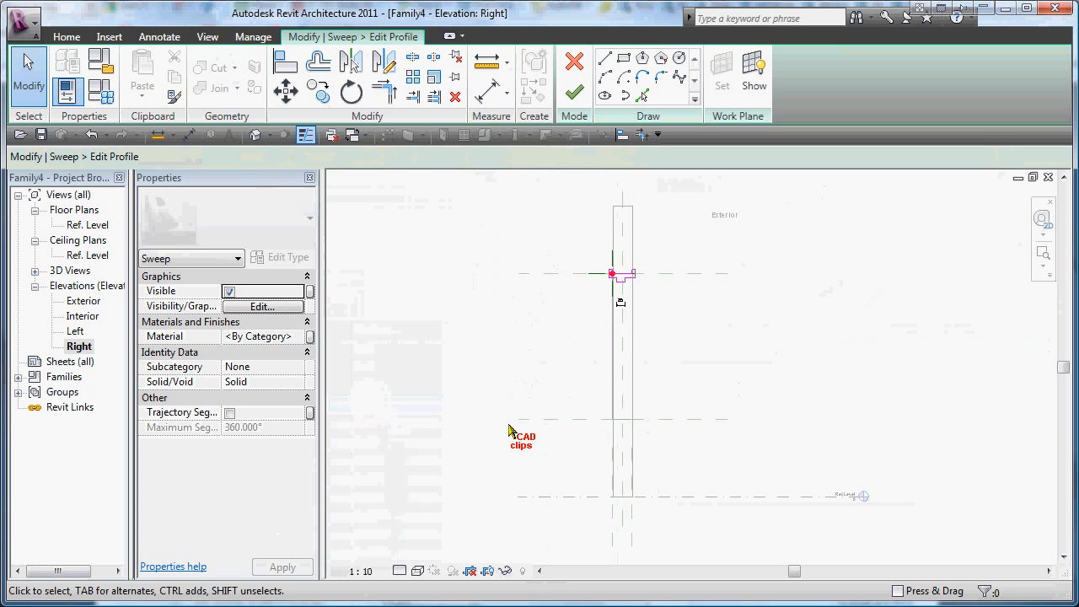
# Set the stop's width to 100 mm by moving its exterior-side vertical line.
pyautogui.scroll(5, 624, 303)
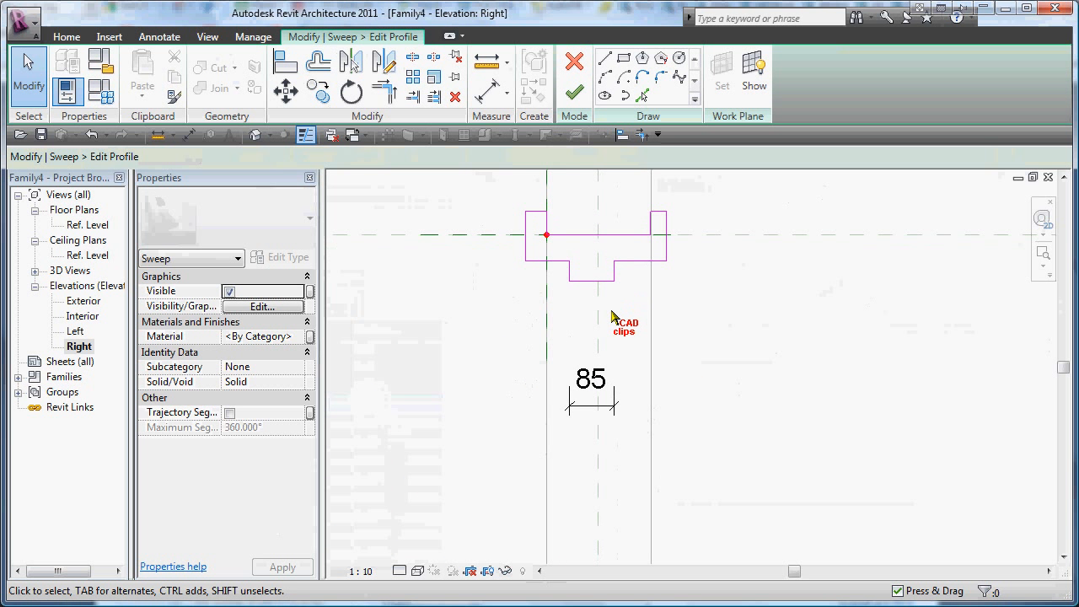
pyautogui.moveTo(604, 381); pyautogui.dragTo(592, 407, button='middle')
pyautogui.click(591, 310)
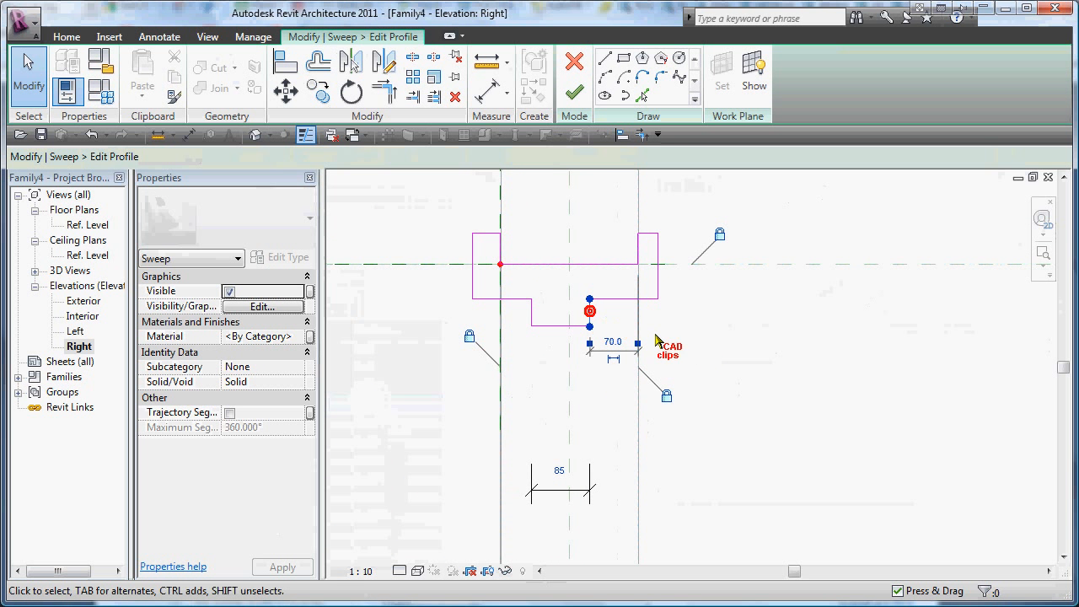
pyautogui.click(561, 471)
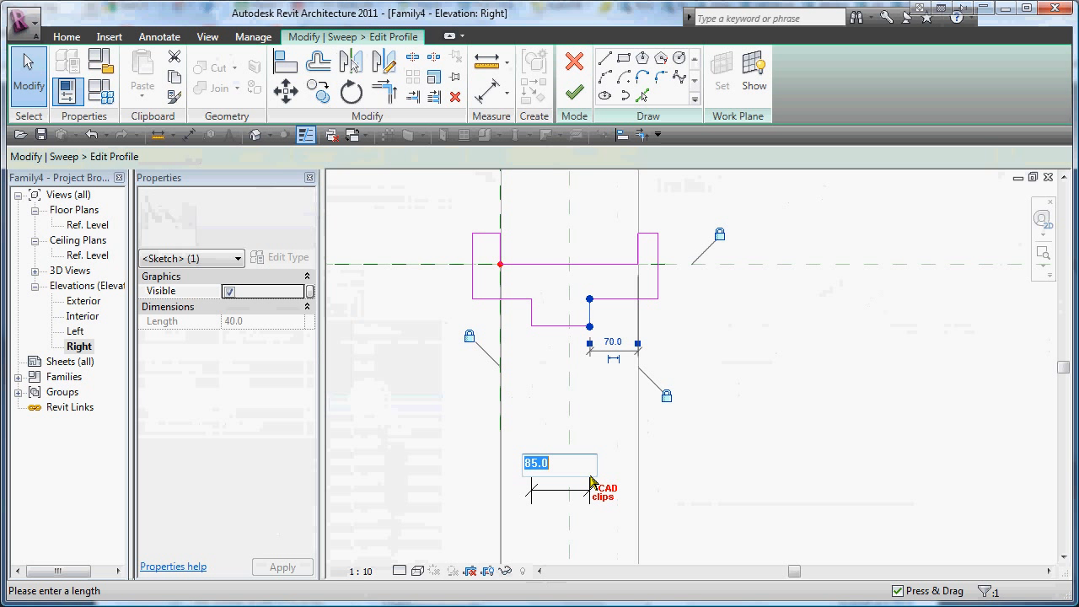
pyautogui.write('100')
pyautogui.press('Return')
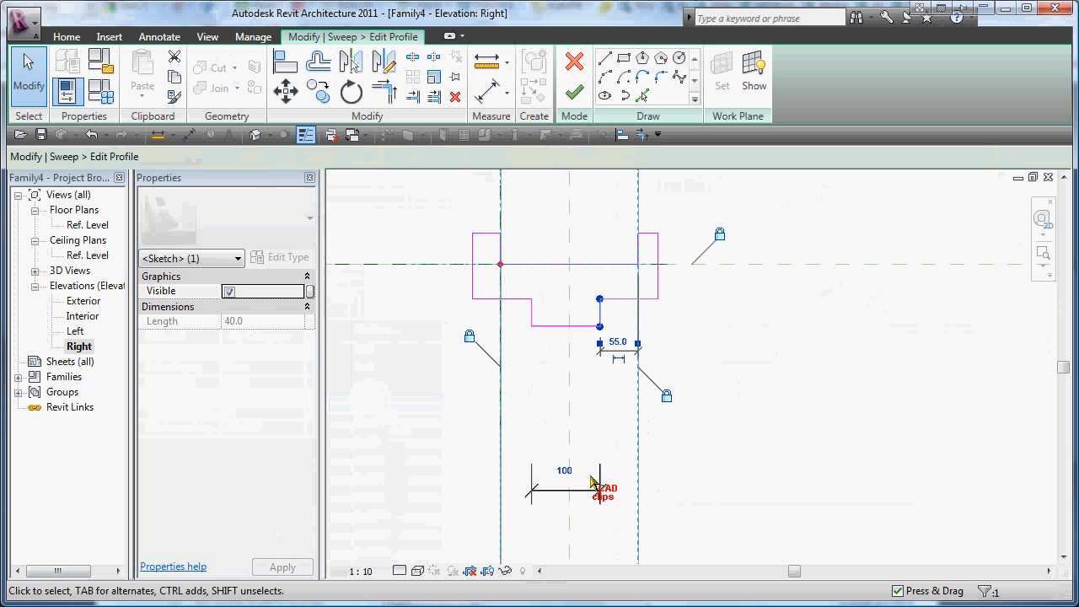
pyautogui.click(735, 424)
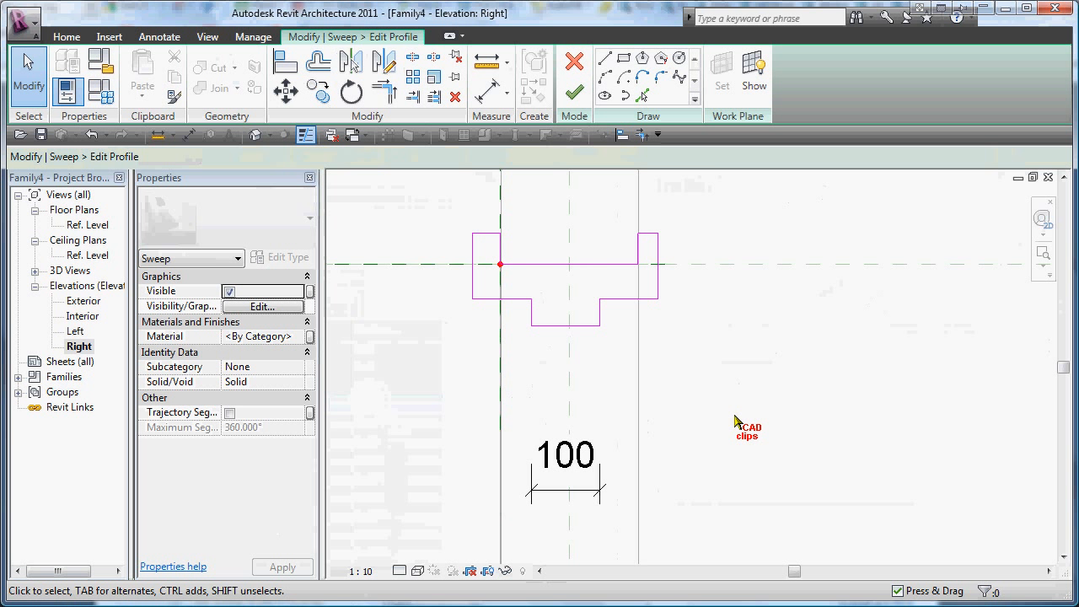
# Dimension both sides of the stop to the wall's centre plane above the profile and make the two segments equal.
pyautogui.click(488, 92)
pyautogui.click(532, 314)
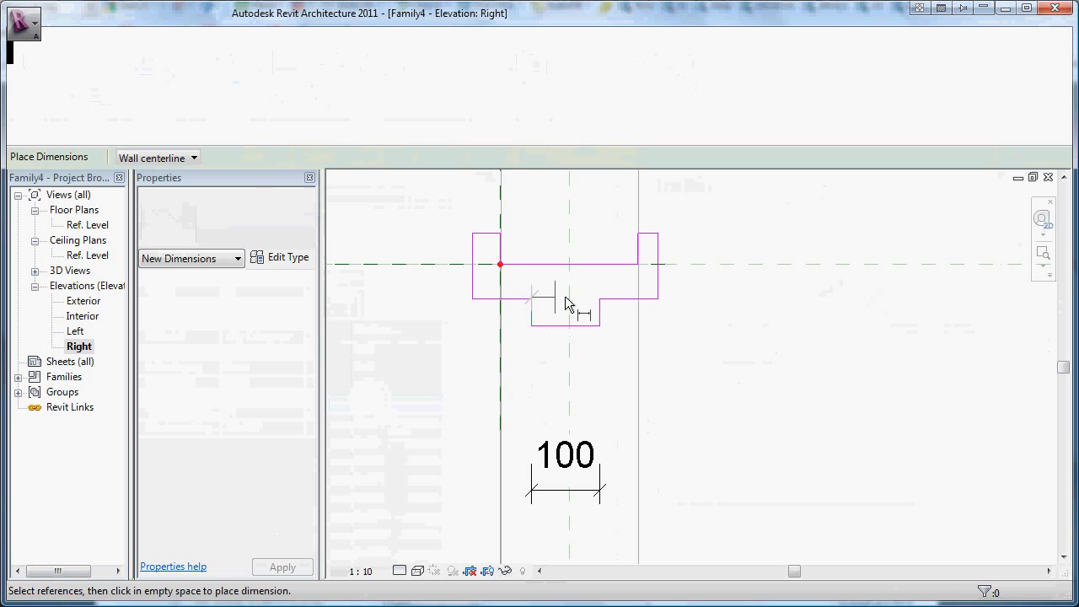
pyautogui.click(601, 308)
pyautogui.moveTo(626, 289); pyautogui.dragTo(620, 452, button='middle')
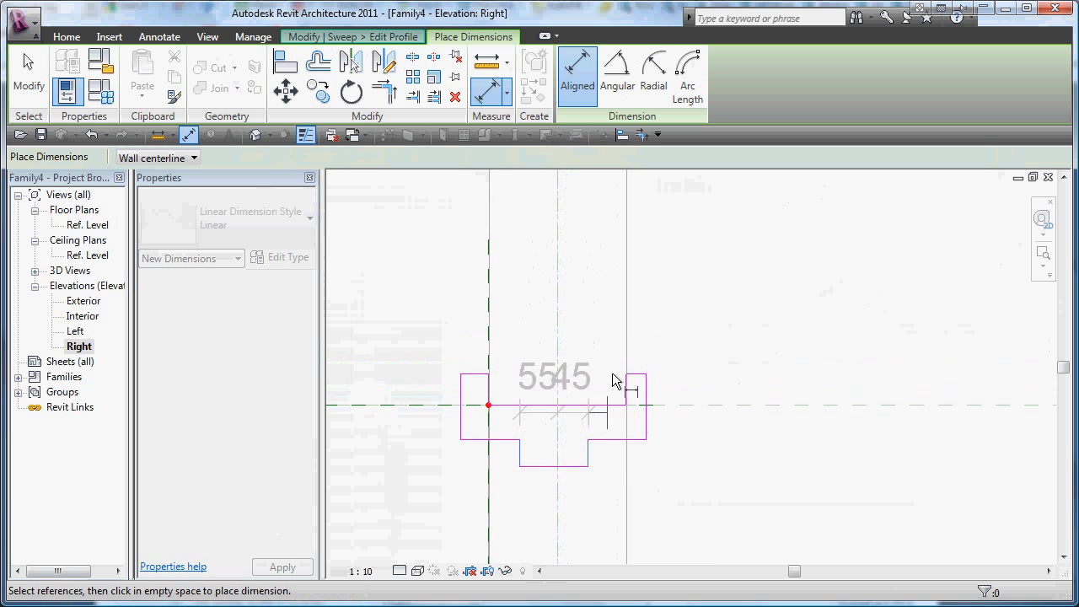
pyautogui.click(600, 280)
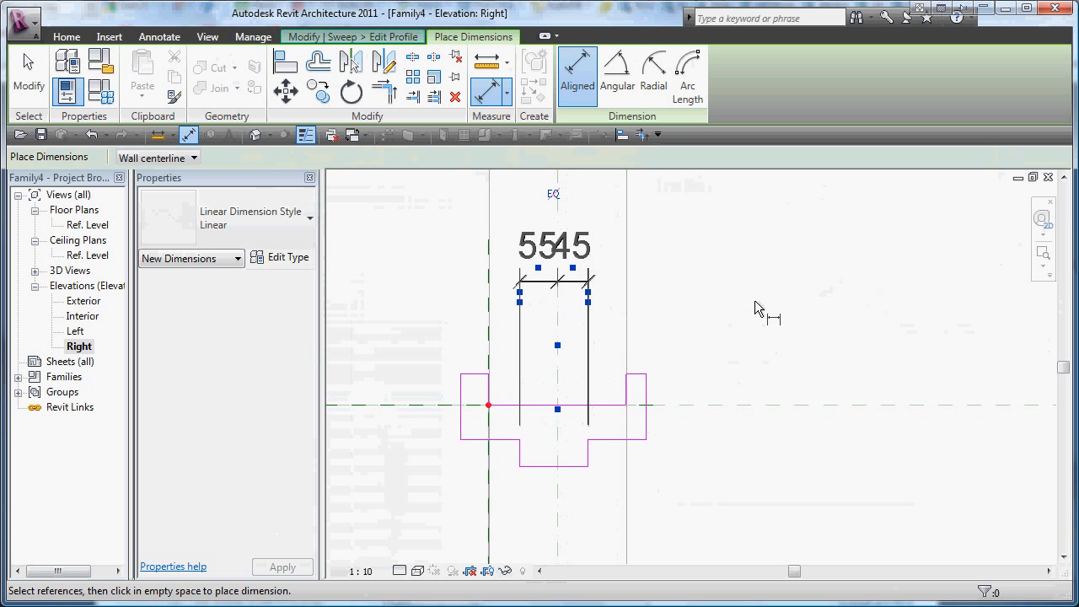
pyautogui.click(554, 194)
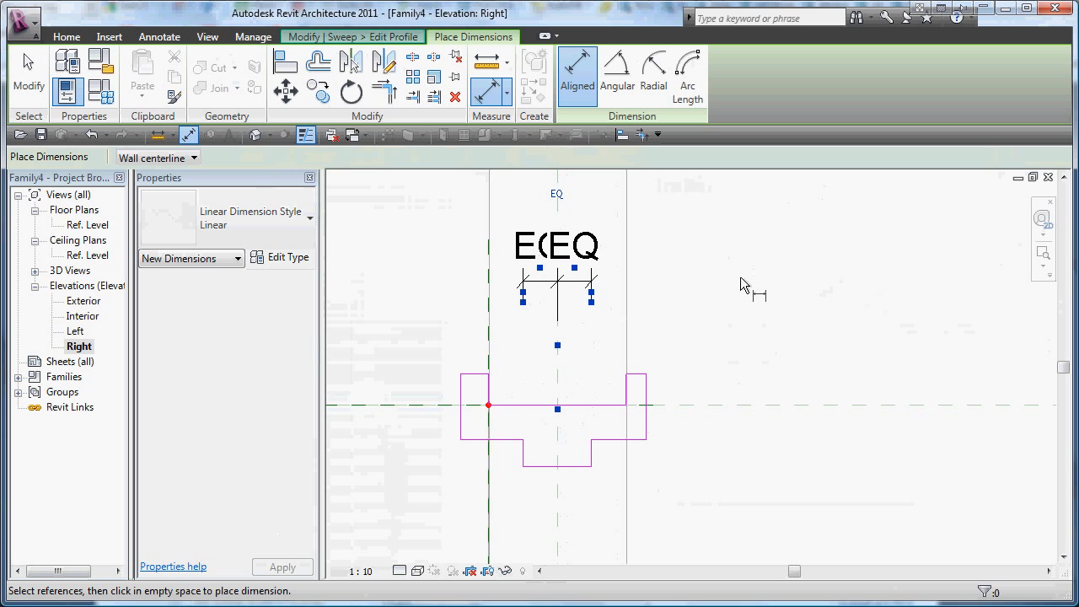
pyautogui.scroll(-1, 740, 277)
pyautogui.moveTo(648, 312); pyautogui.dragTo(616, 283, button='middle')
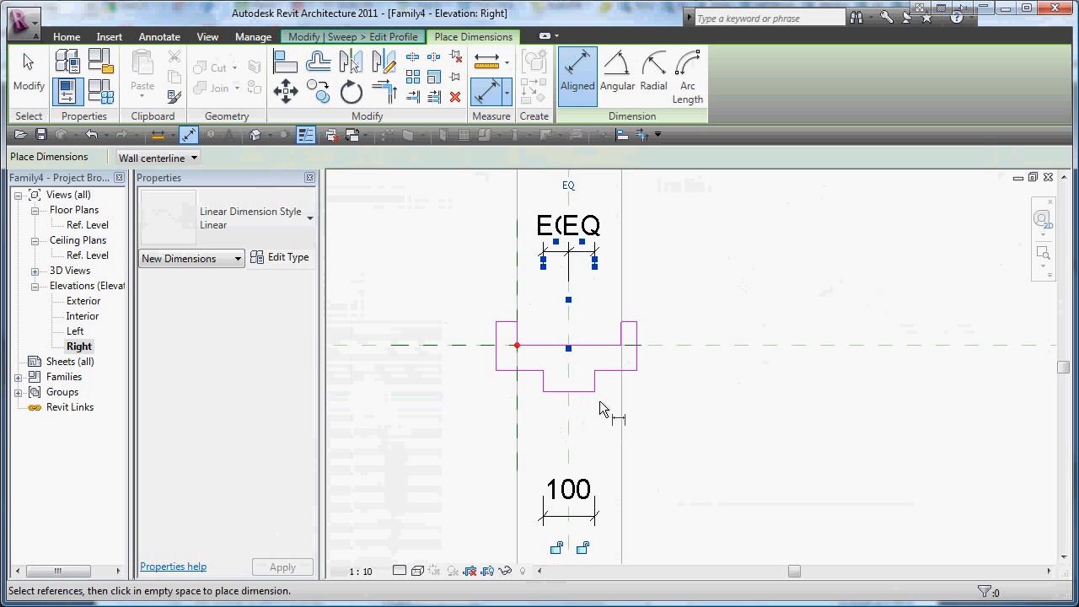
pyautogui.moveTo(667, 423); pyautogui.dragTo(651, 384, button='middle')
pyautogui.scroll(-1, 651, 385)
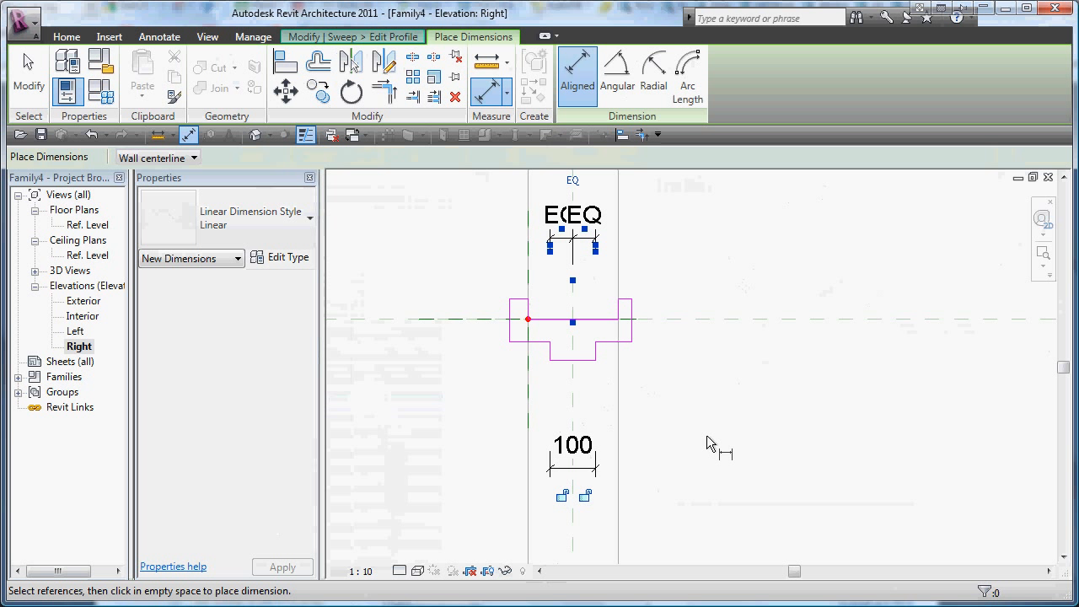
# Open the 3D view, finish the profile sketch and complete the sweep around the window opening.
pyautogui.click(254, 135)
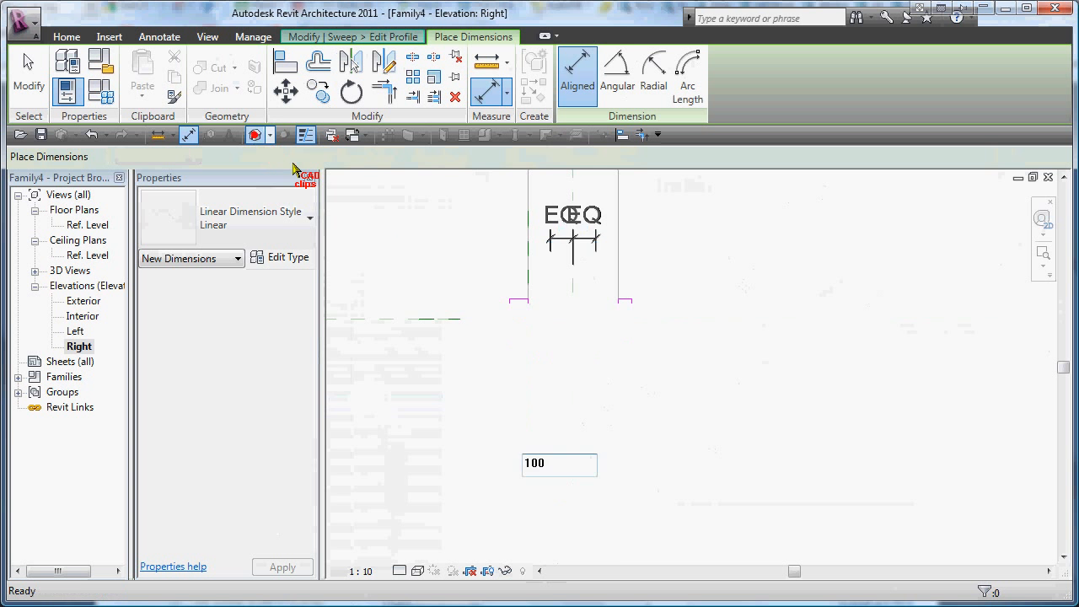
pyautogui.scroll(5, 596, 329)
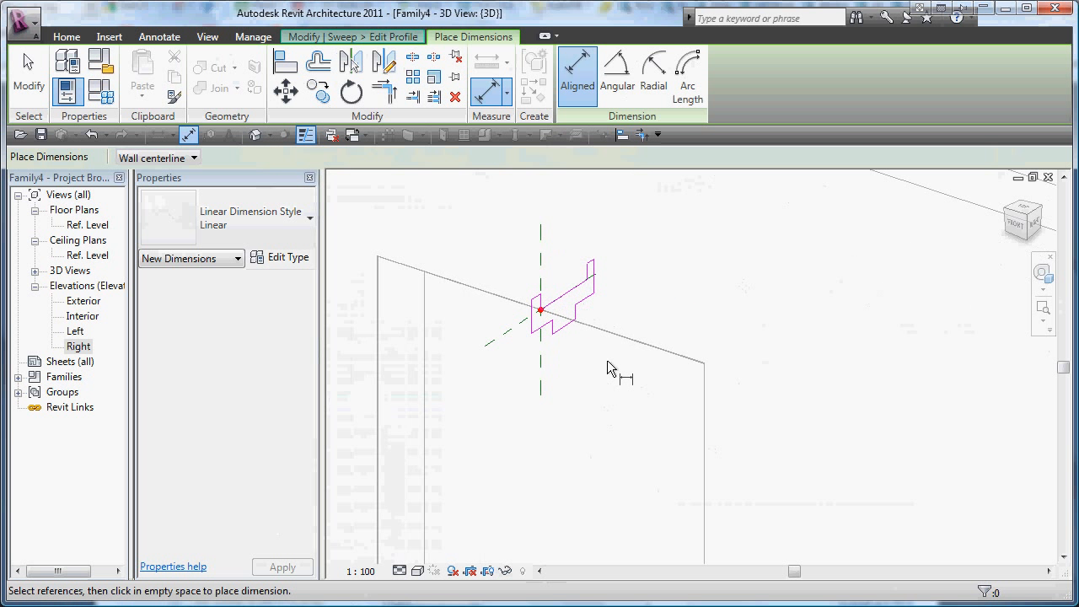
pyautogui.scroll(-3, 606, 415)
pyautogui.moveTo(605, 414)
pyautogui.mouseDown(button='middle')
pyautogui.moveTo(617, 344)
pyautogui.moveTo(604, 321)
pyautogui.mouseUp(button='middle')
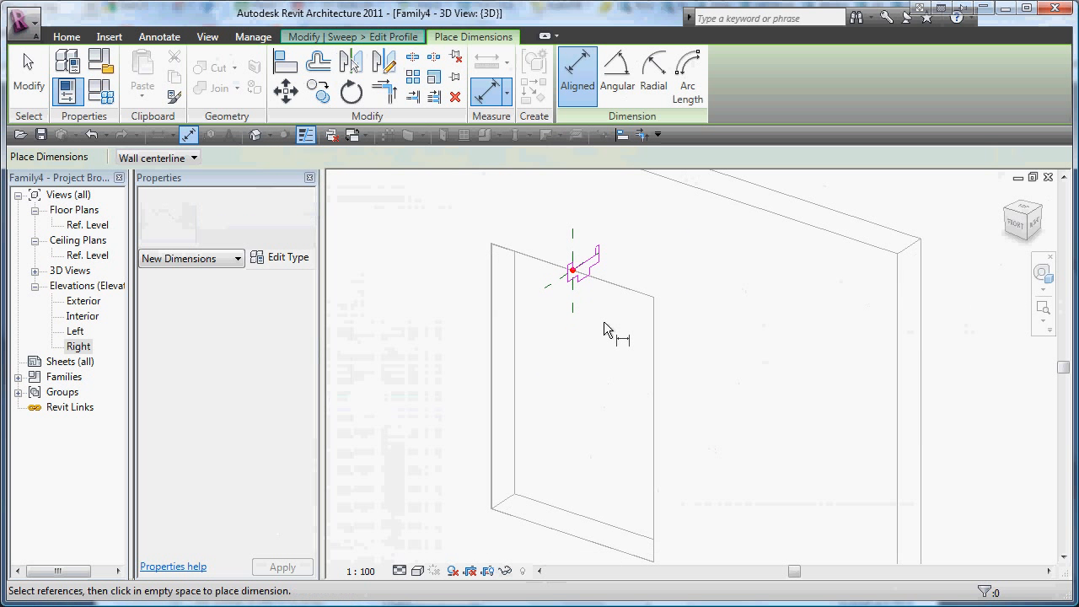
pyautogui.click(403, 37)
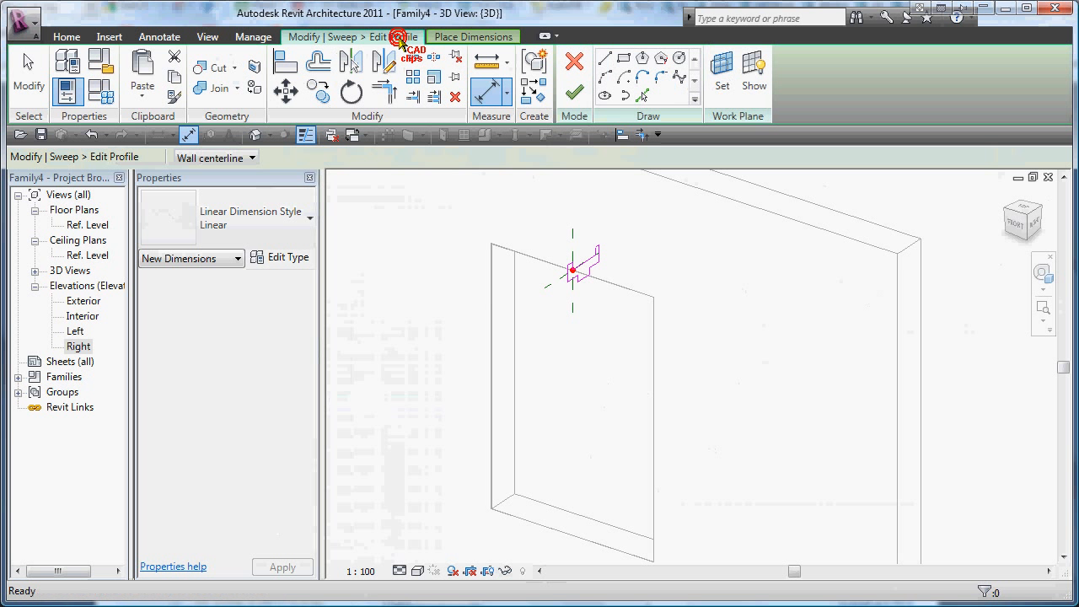
pyautogui.click(573, 95)
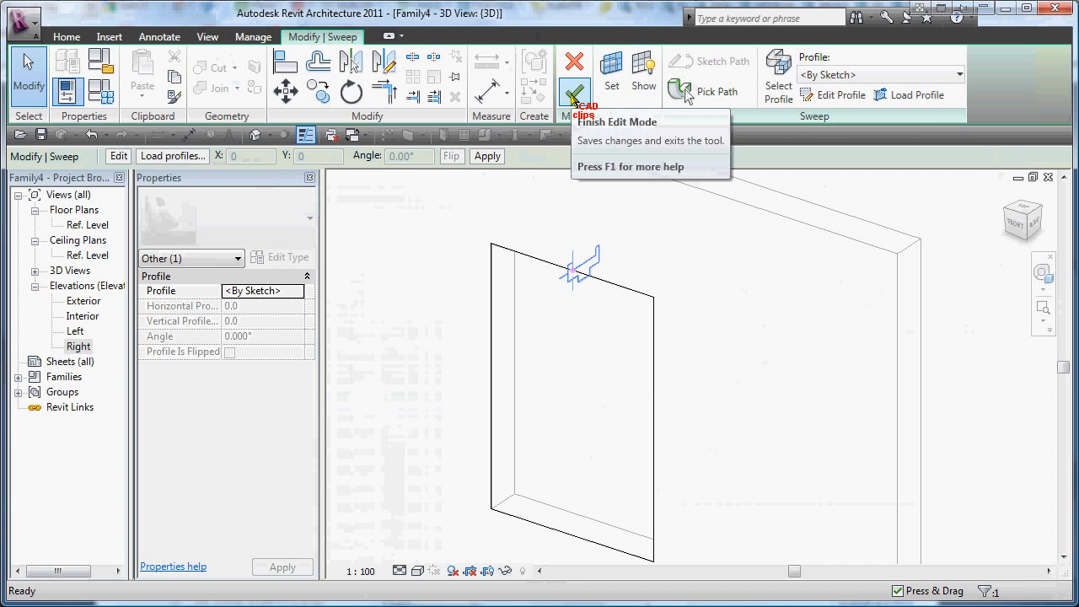
pyautogui.click(573, 95)
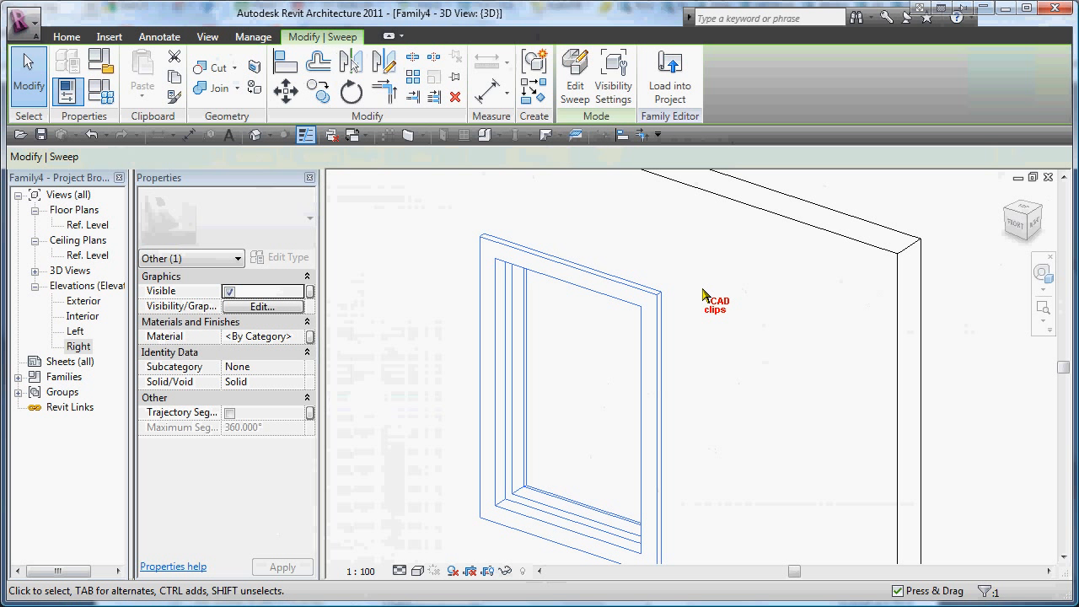
pyautogui.press('Escape')
pyautogui.scroll(-2, 716, 375)
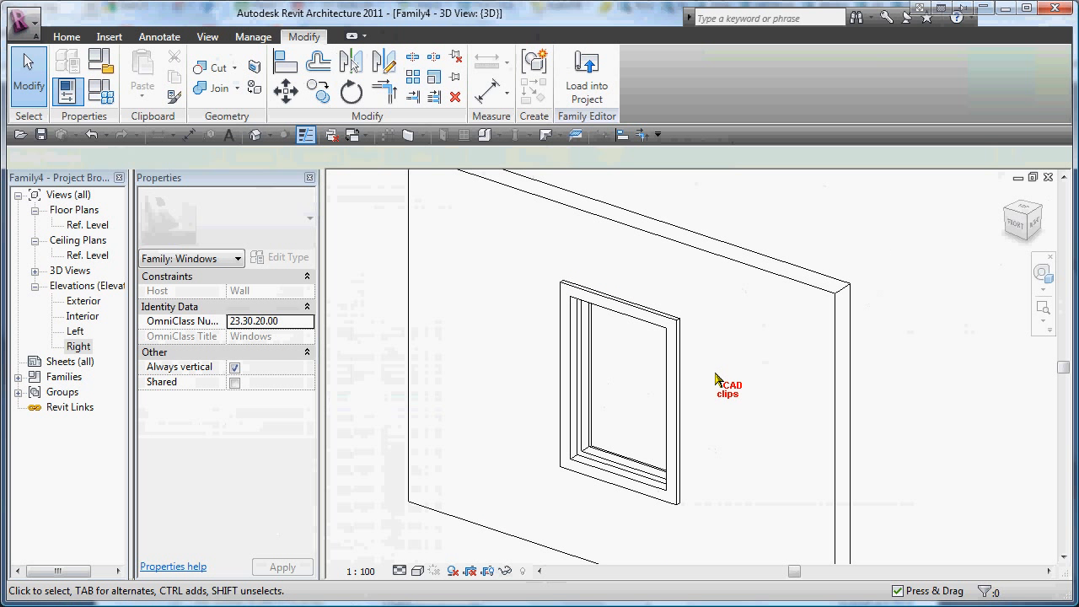
# Display the 3D view shaded to inspect the frame and open the Exterior elevation framed on the window.
pyautogui.moveTo(721, 386)
pyautogui.keyDown('shift'); pyautogui.mouseDown(button='middle')
pyautogui.moveTo(693, 359)
pyautogui.moveTo(718, 371)
pyautogui.mouseUp(button='middle'); pyautogui.keyUp('shift')
pyautogui.moveTo(716, 410)
pyautogui.keyDown('shift'); pyautogui.mouseDown(button='middle')
pyautogui.moveTo(522, 392)
pyautogui.moveTo(717, 429)
pyautogui.mouseUp(button='middle'); pyautogui.keyUp('shift')
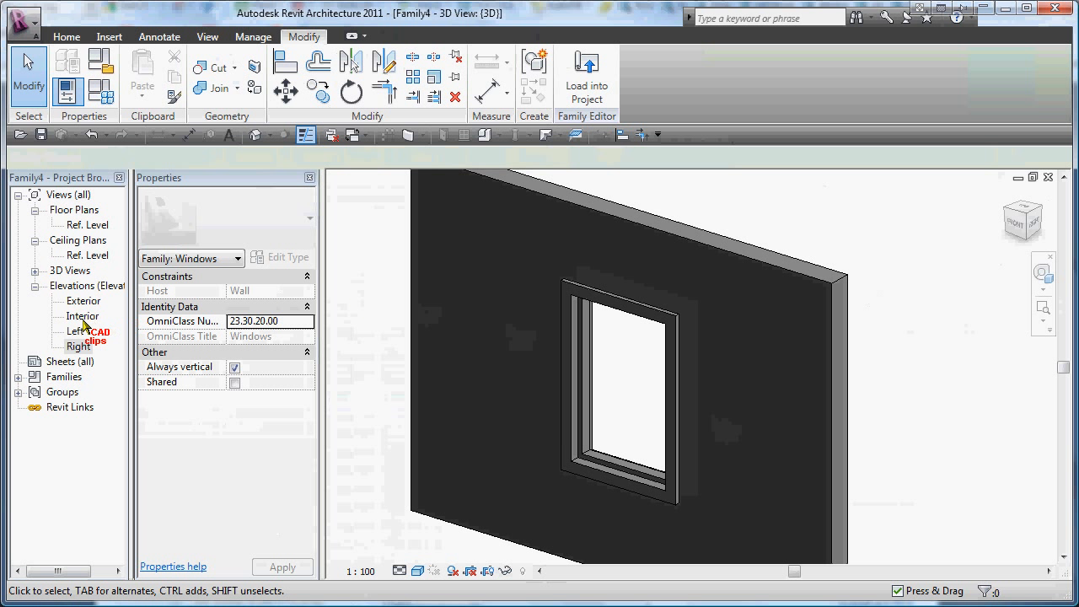
pyautogui.doubleClick(84, 301)
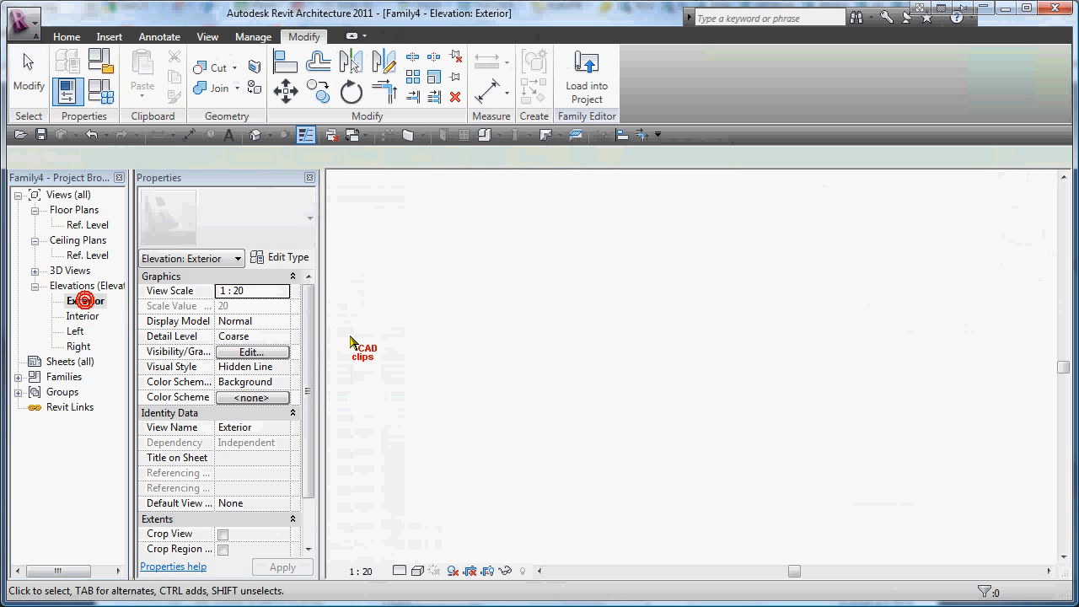
pyautogui.scroll(5, 747, 380)
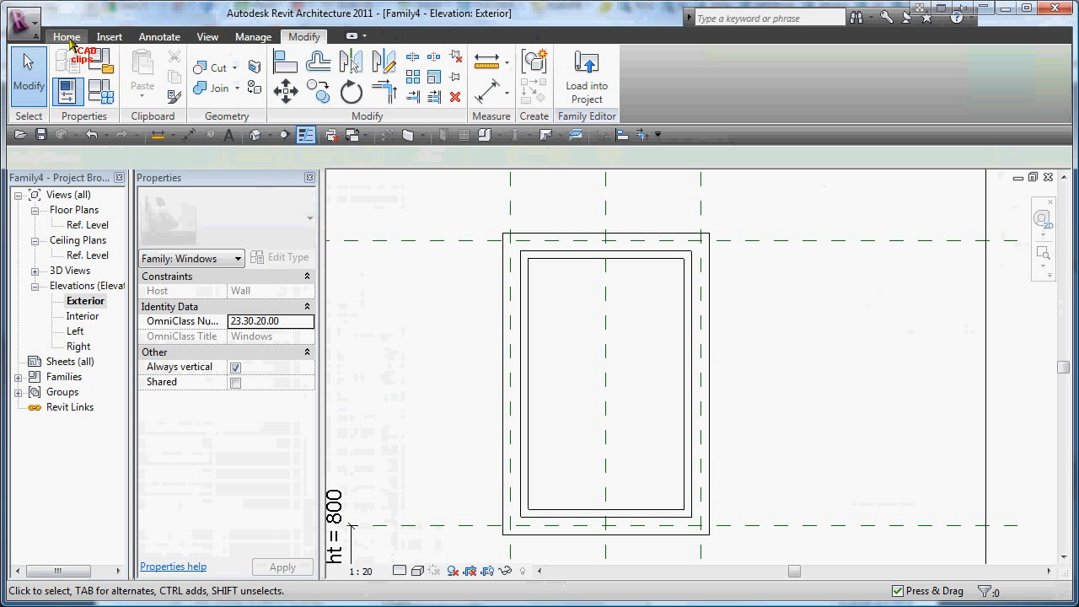
# Start an extrusion for the glass pane with its work plane set to Reference Plane : Center (Front/Back).
pyautogui.click(67, 37)
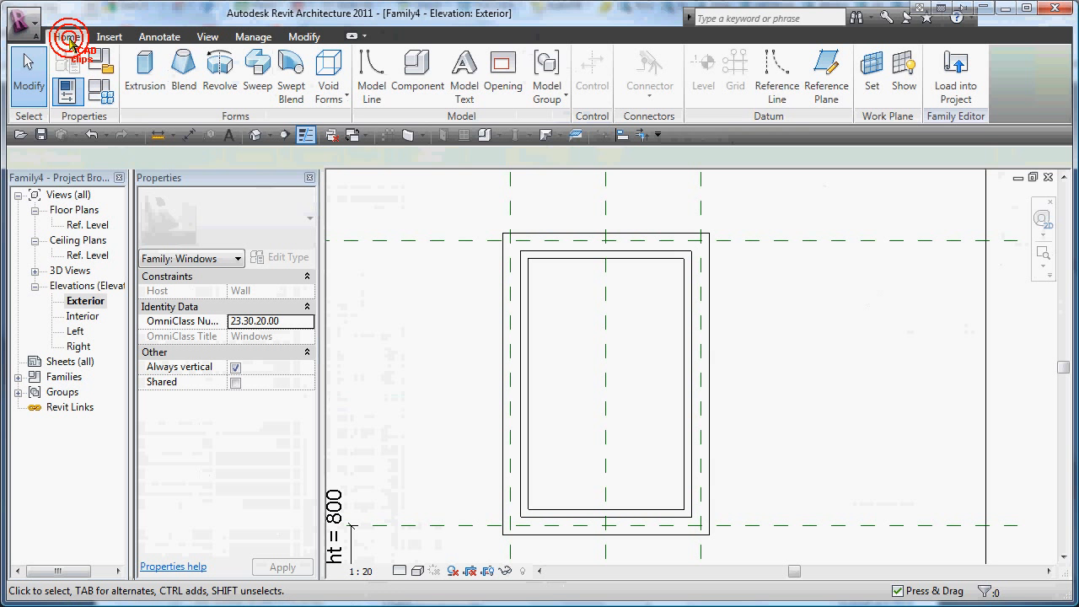
pyautogui.click(146, 66)
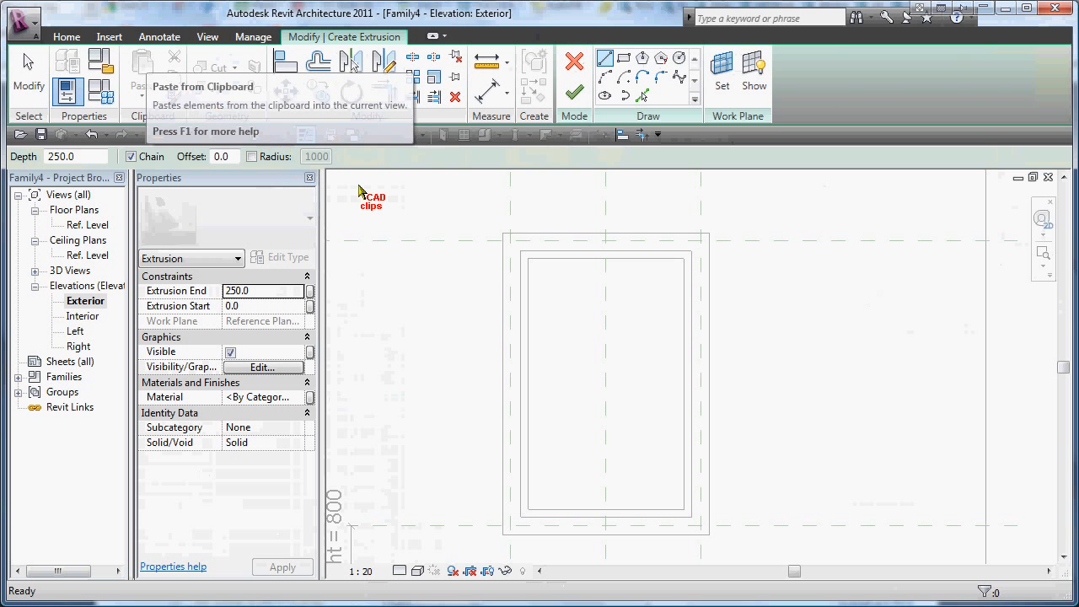
pyautogui.click(721, 68)
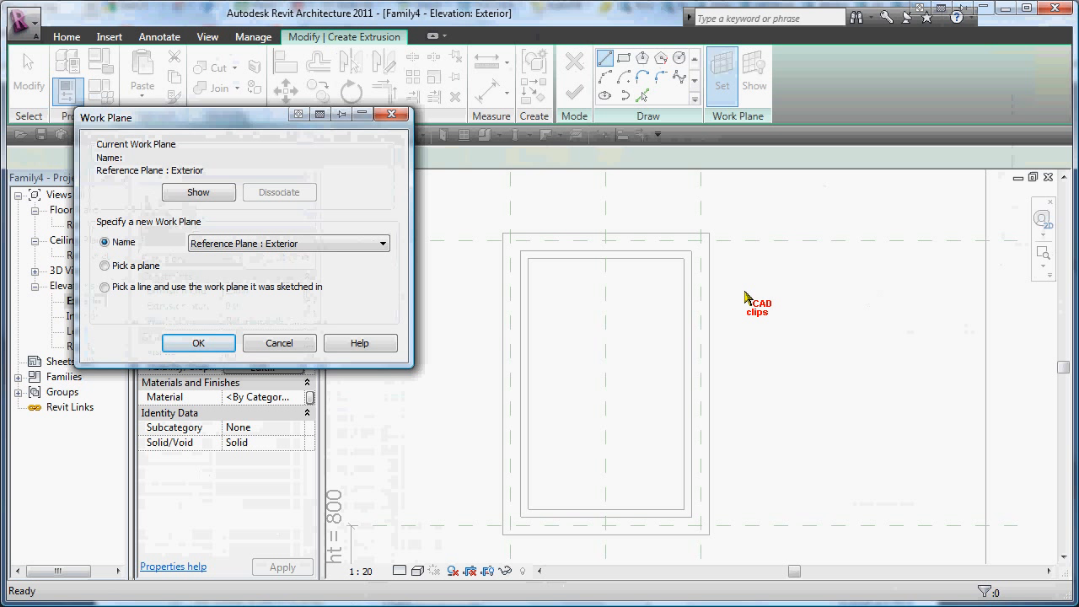
pyautogui.click(352, 245)
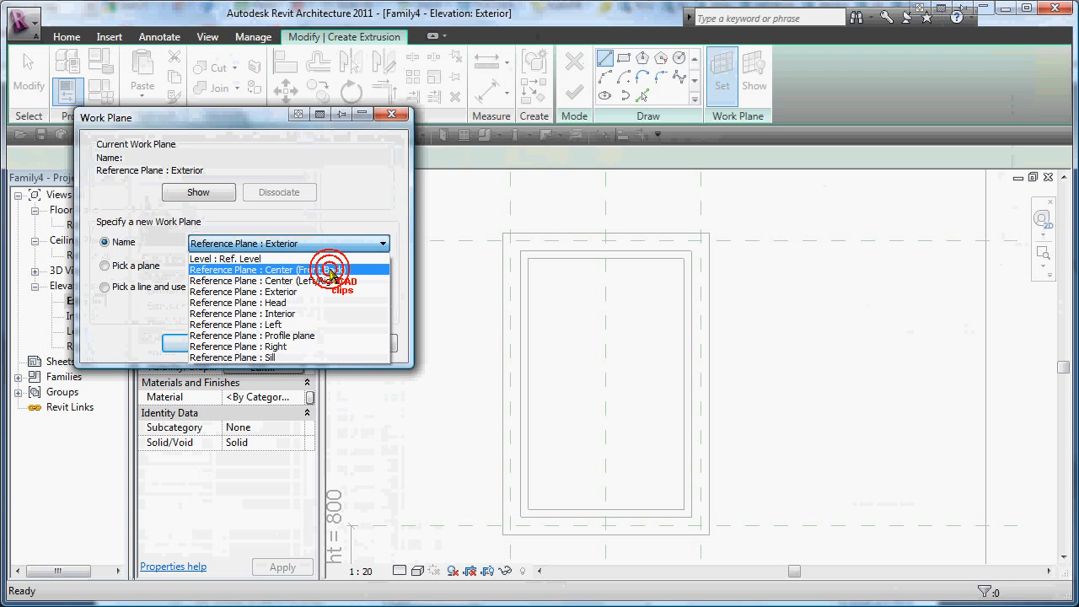
pyautogui.click(333, 270)
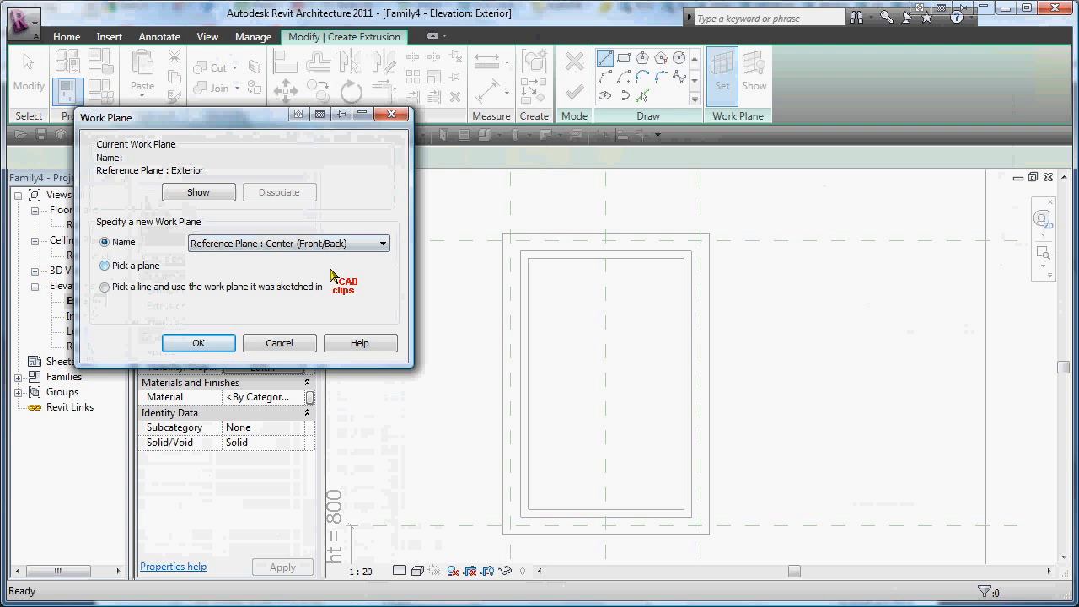
pyautogui.click(198, 342)
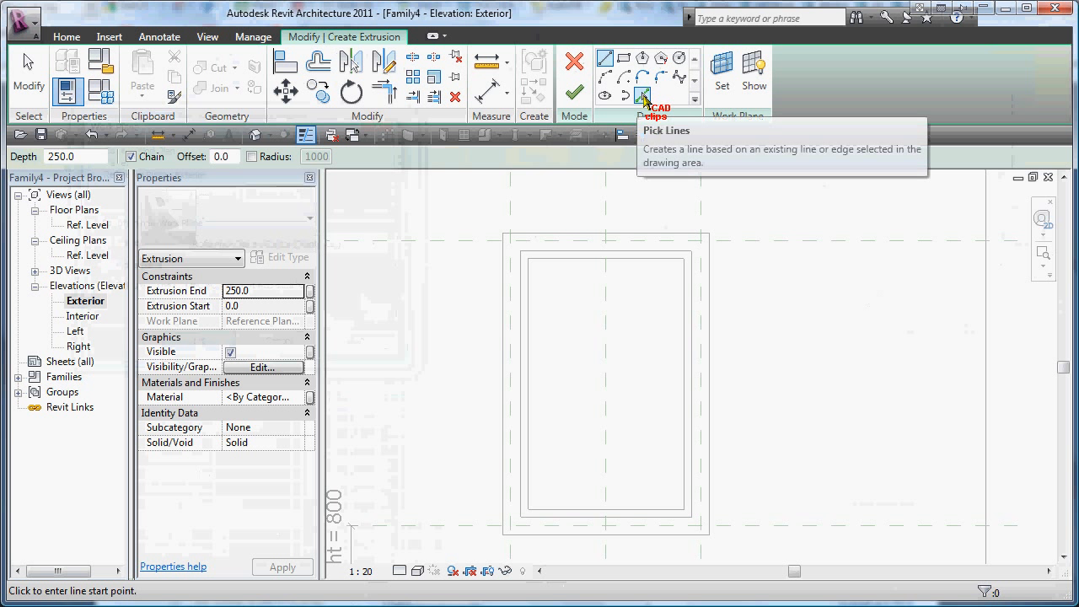
# Create the pane's outline from the four innermost edges of the frame, locking each sketch line to its edge.
pyautogui.click(642, 95)
pyautogui.click(639, 259)
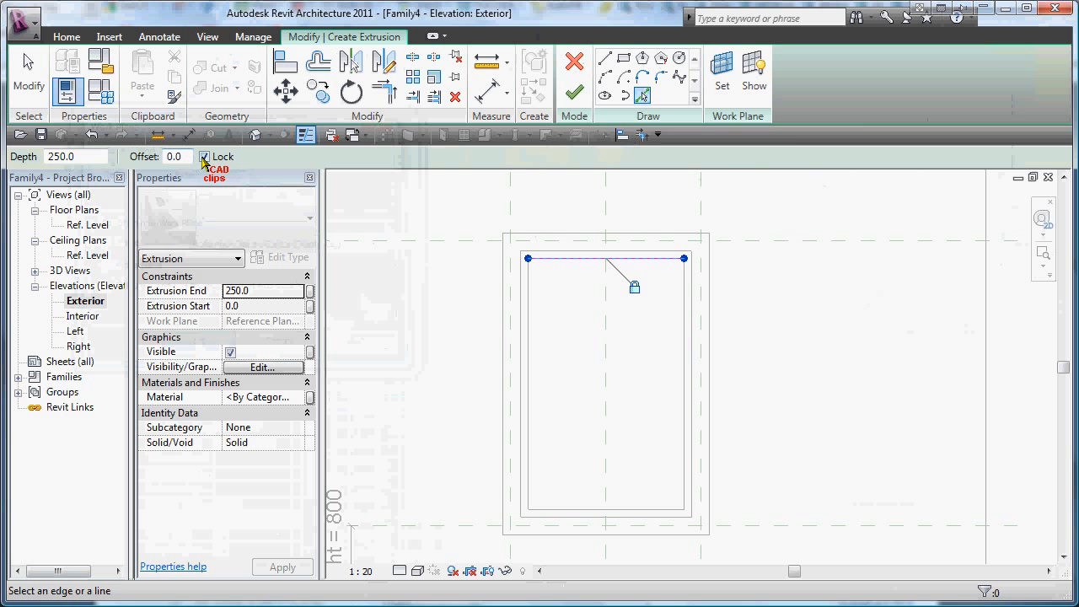
pyautogui.click(530, 354)
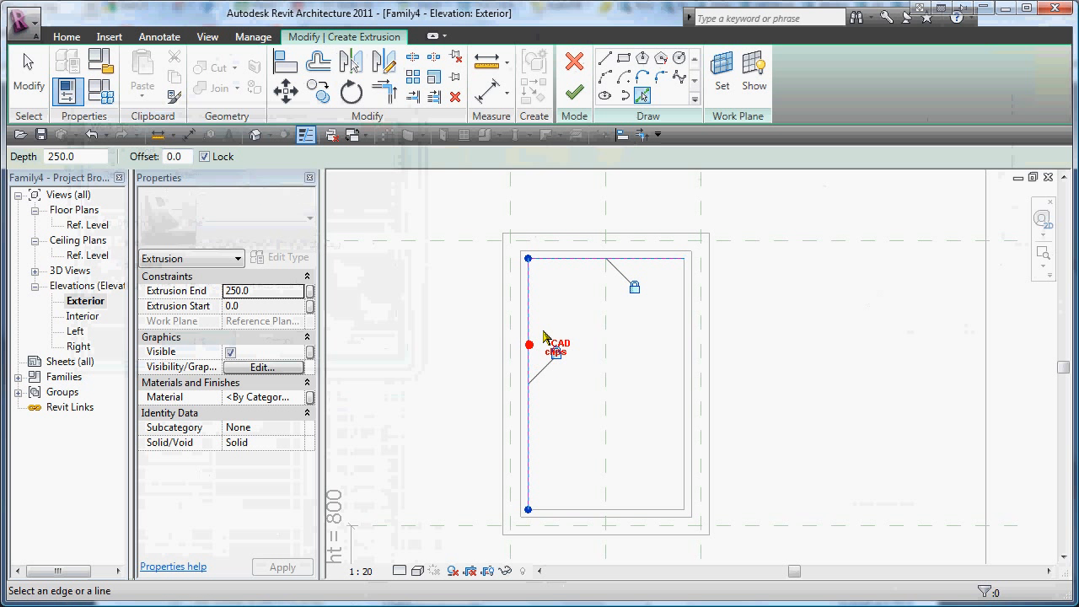
pyautogui.click(630, 511)
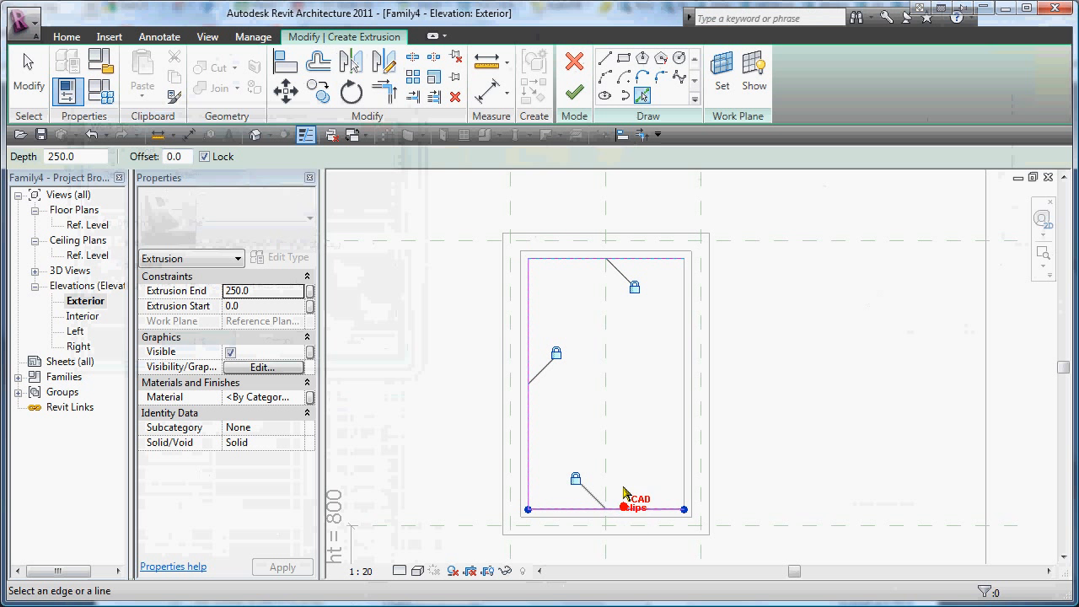
pyautogui.click(683, 408)
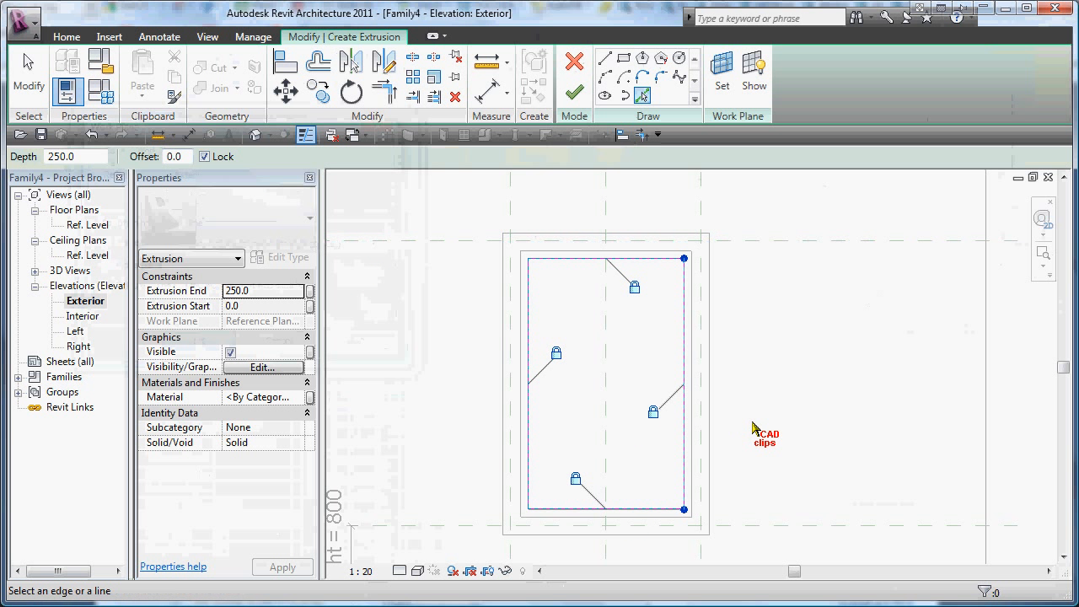
# Set the pane's extrusion end to 8 mm and finish the extrusion.
pyautogui.click(261, 290)
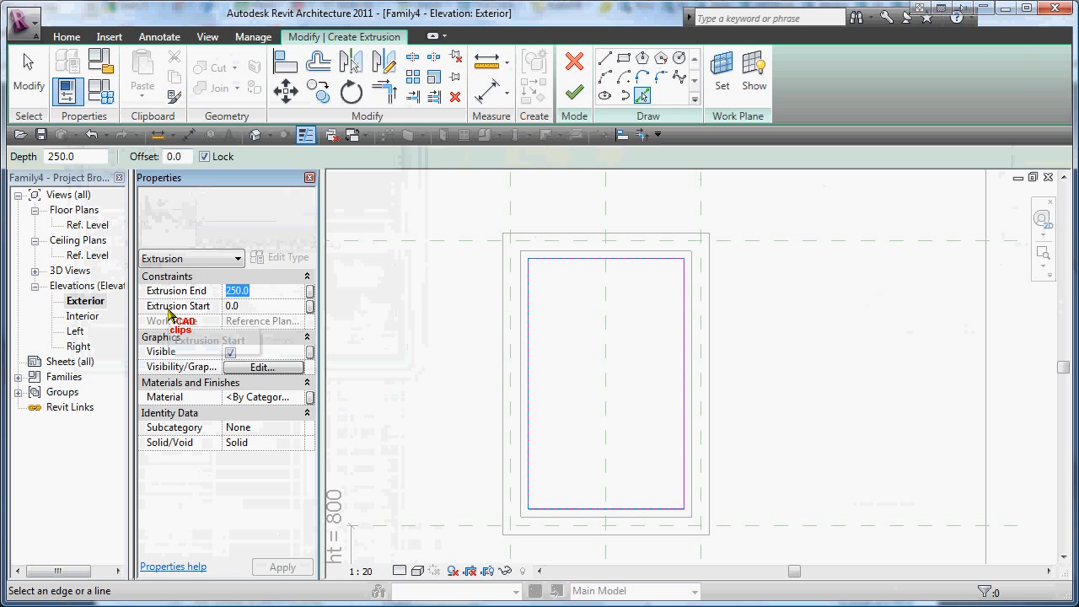
pyautogui.write('1')
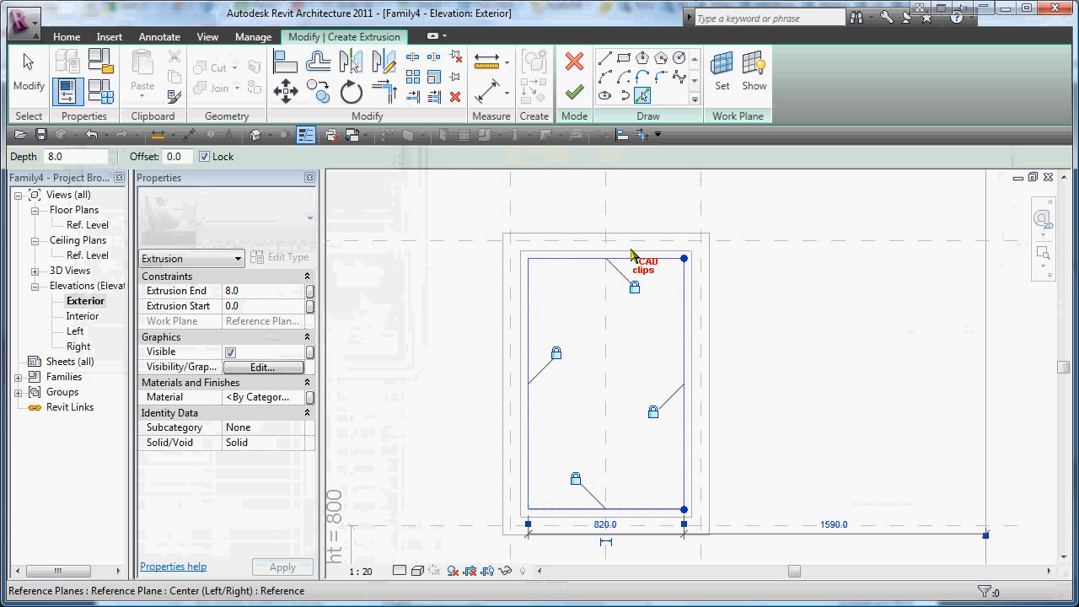
pyautogui.click(574, 91)
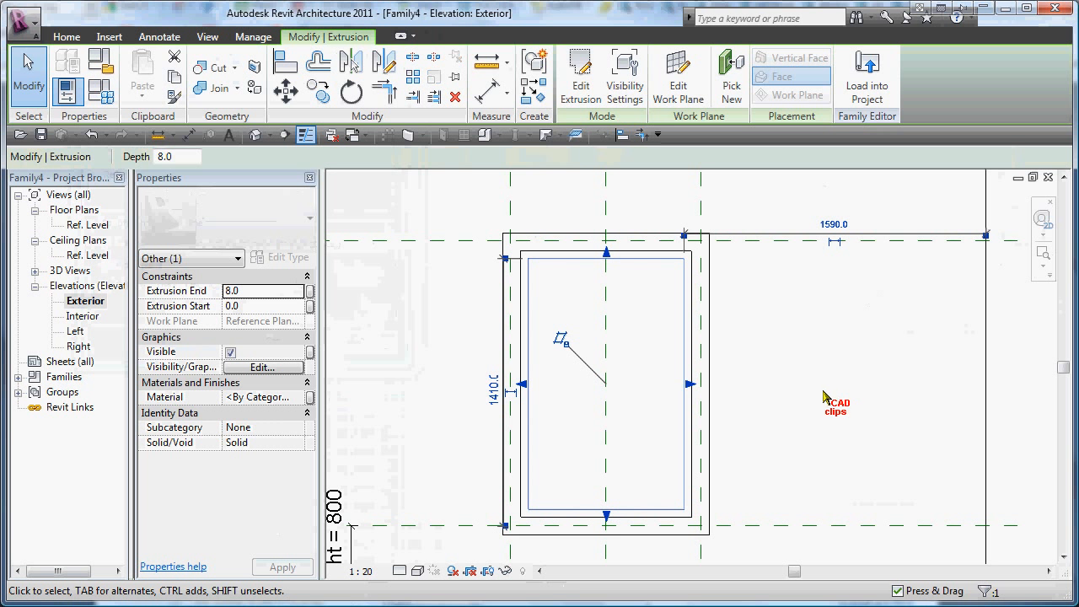
pyautogui.click(822, 396)
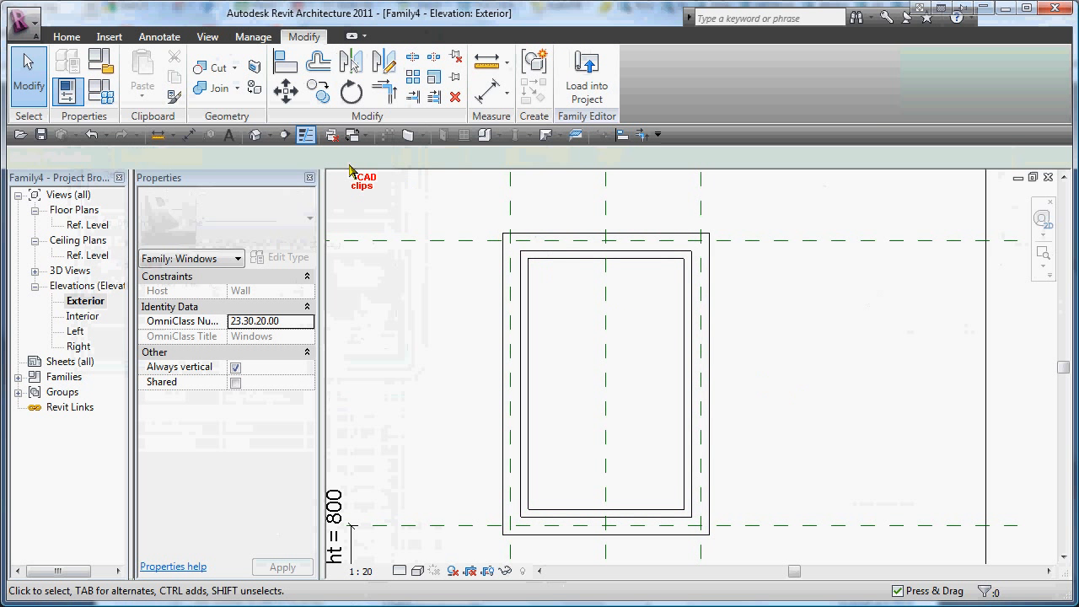
# Assign the Glass material to the pane extrusion in the 3D view.
pyautogui.click(254, 136)
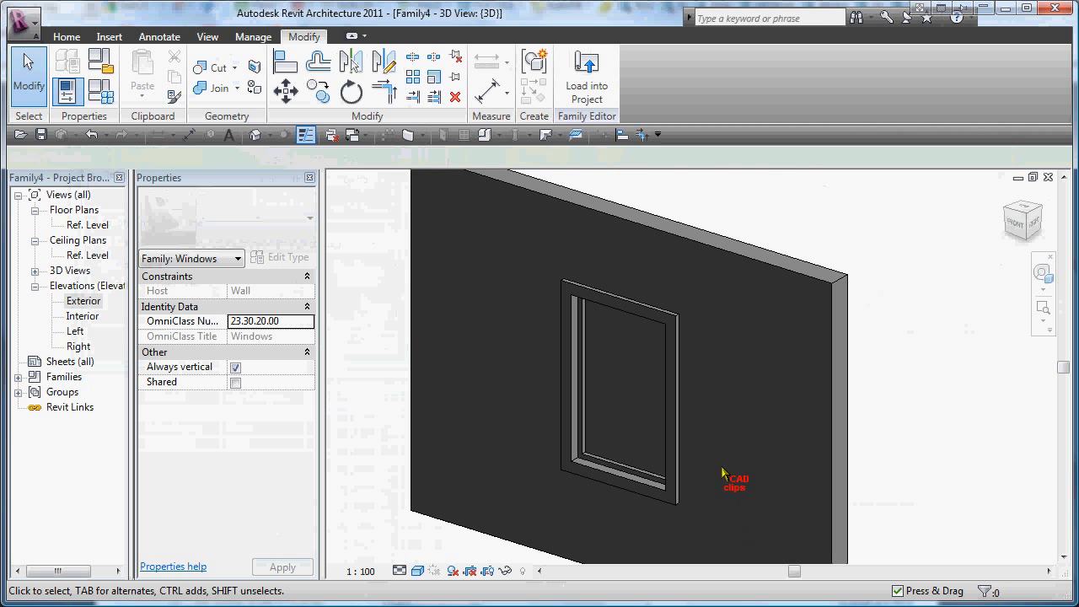
pyautogui.scroll(-3, 685, 467)
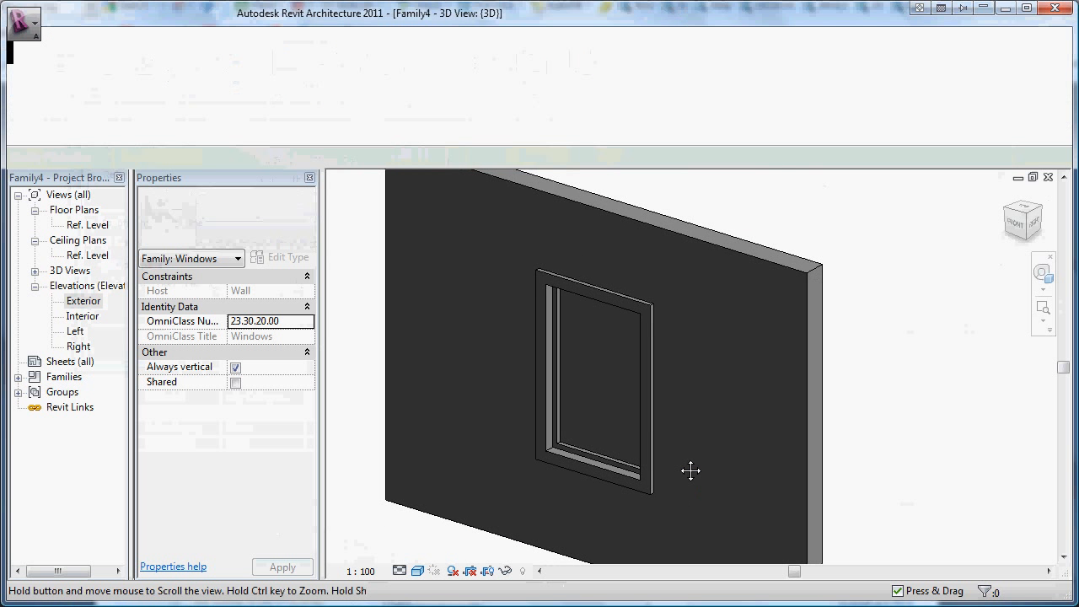
pyautogui.click(605, 459)
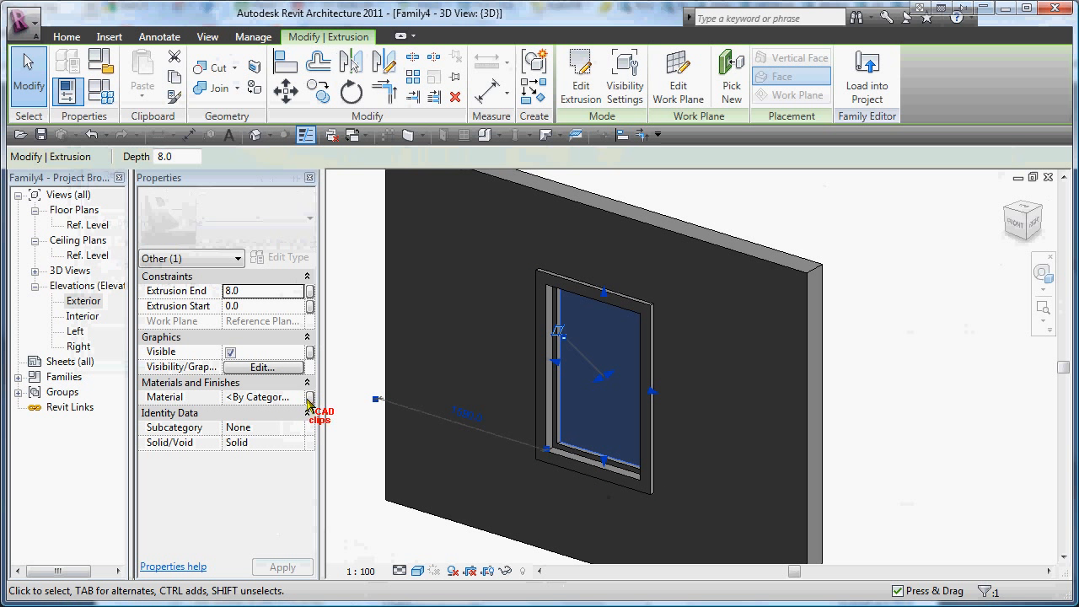
pyautogui.click(307, 399)
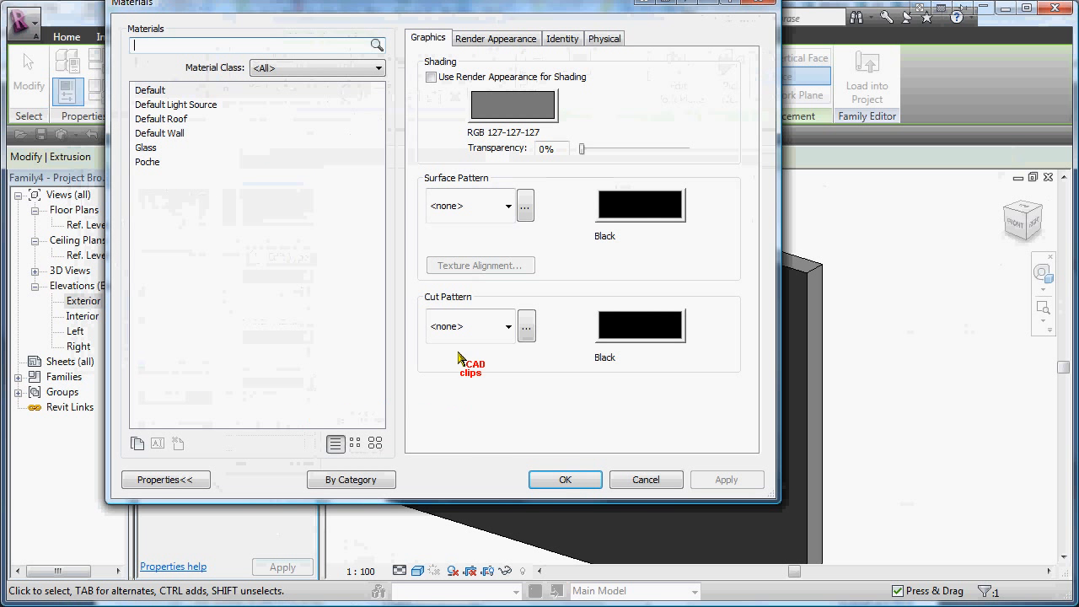
pyautogui.click(151, 148)
pyautogui.click(565, 480)
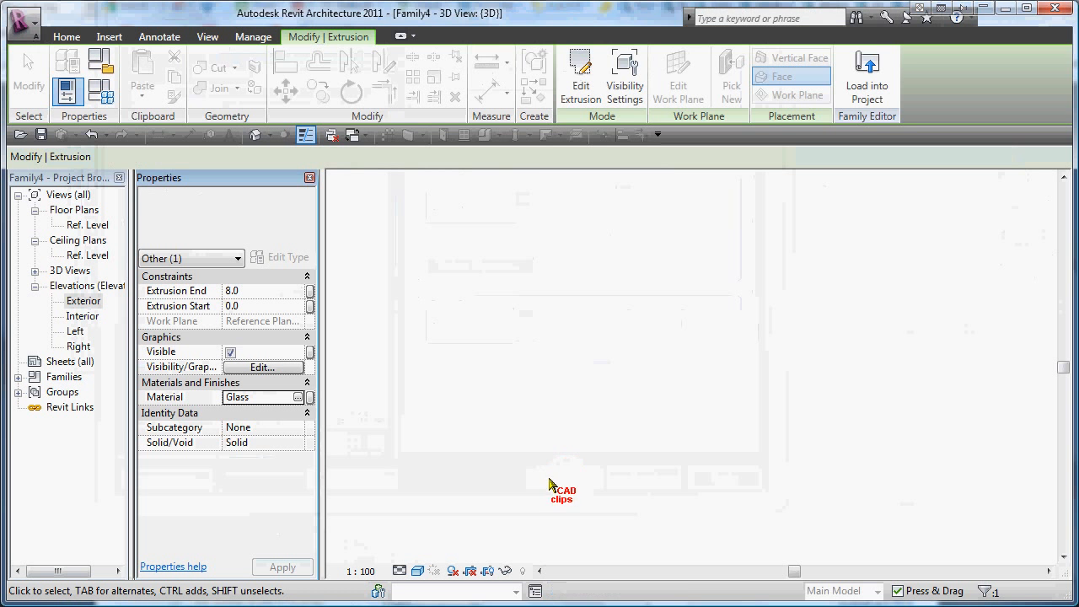
pyautogui.click(901, 390)
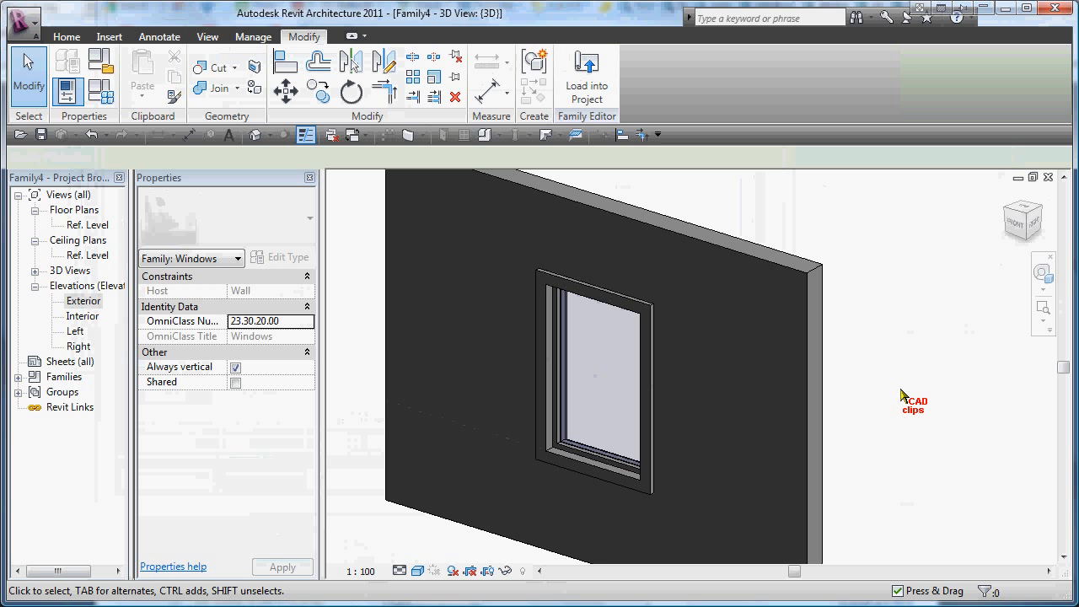
# Duplicate the Default material as "Window Frame" for the swept frame.
pyautogui.click(645, 310)
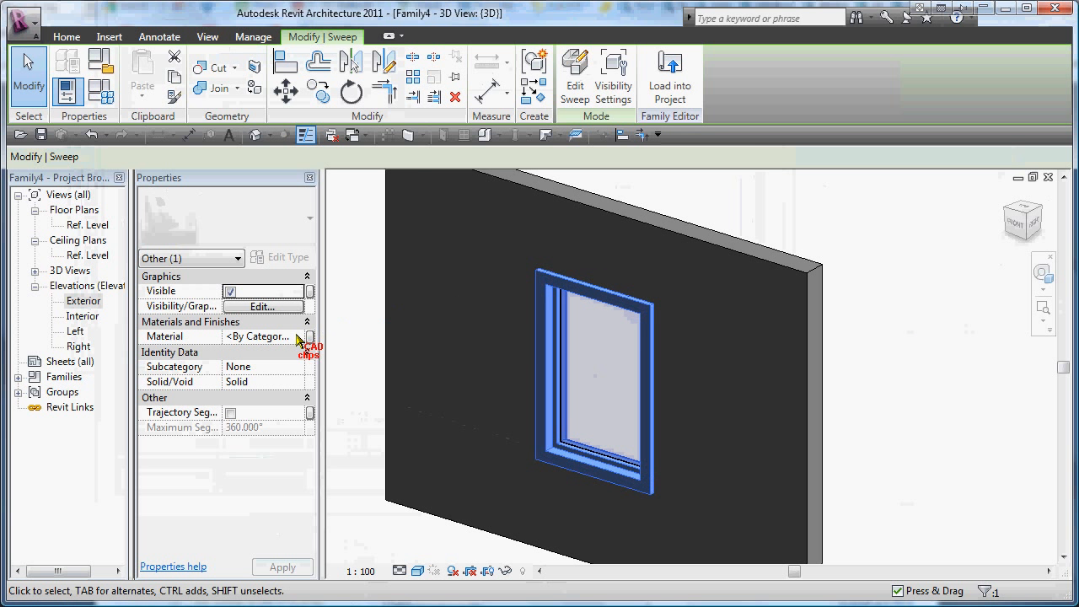
pyautogui.click(278, 336)
pyautogui.click(297, 337)
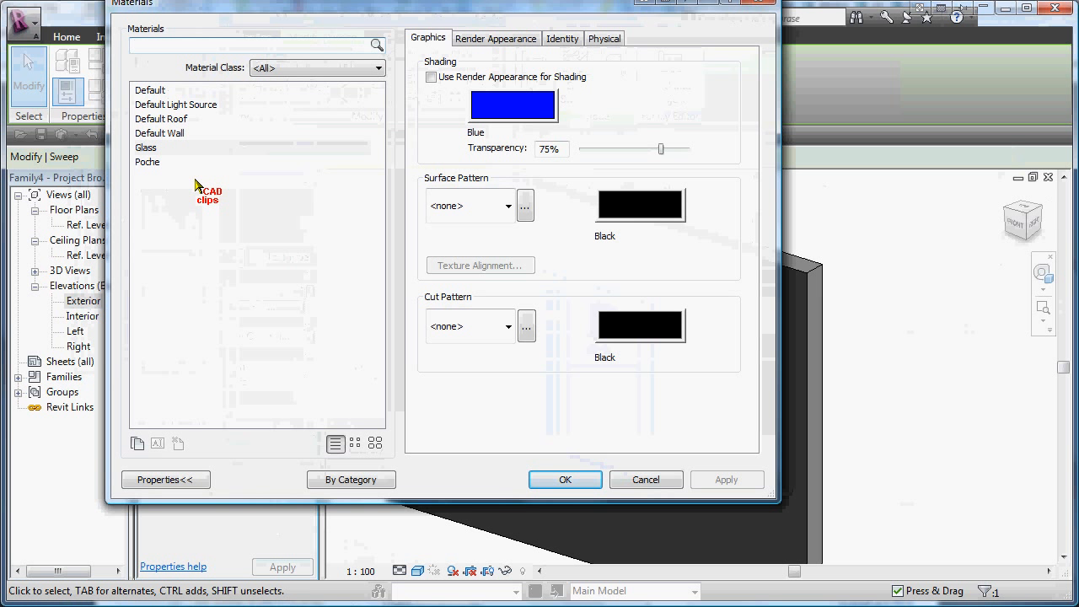
pyautogui.click(149, 91)
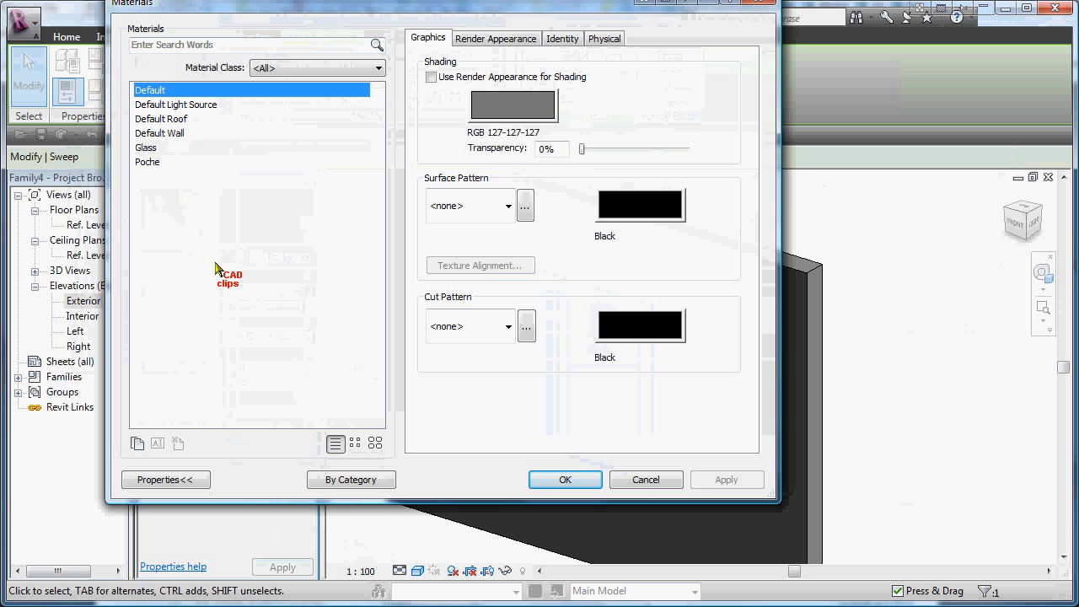
pyautogui.click(136, 444)
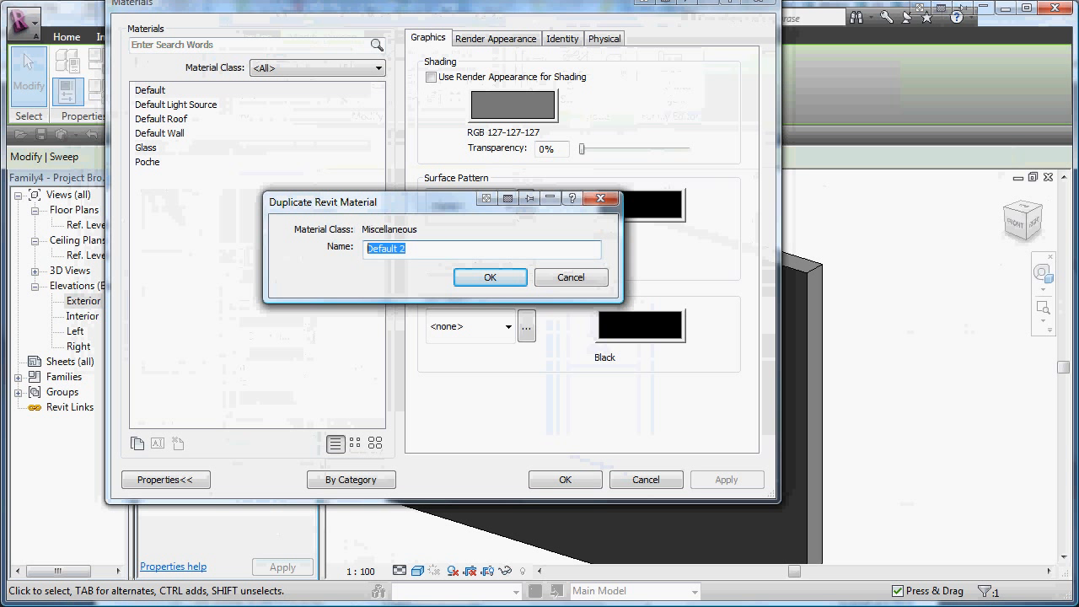
pyautogui.write('Window Frame')
pyautogui.click(491, 277)
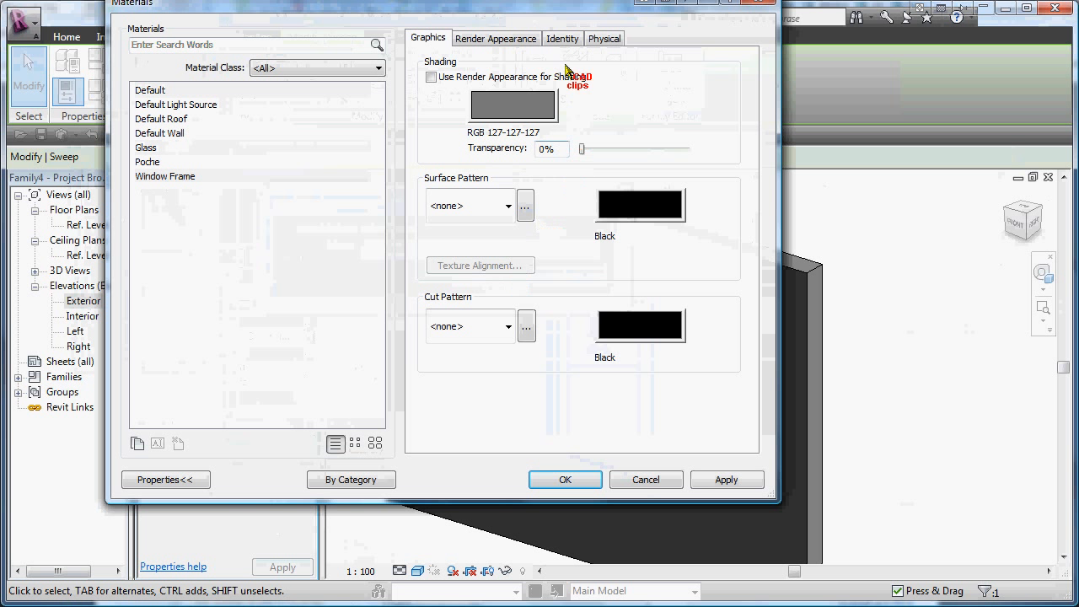
# Replace the Window Frame material's render appearance with Satin - Linen from Metallic Paint and use it for shading.
pyautogui.click(541, 37)
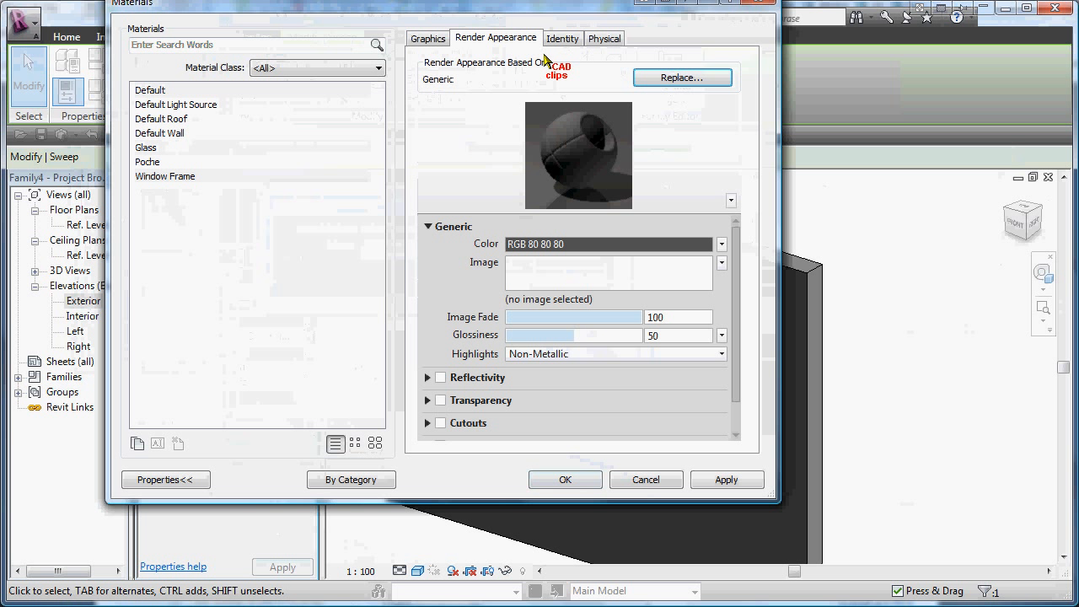
pyautogui.click(681, 77)
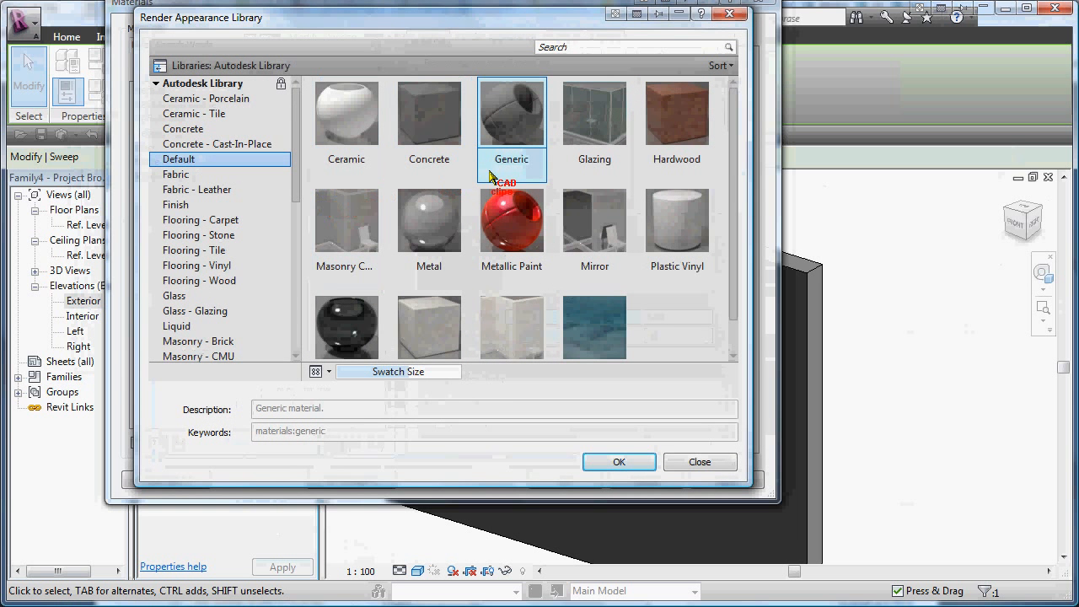
pyautogui.moveTo(293, 184); pyautogui.dragTo(293, 236)
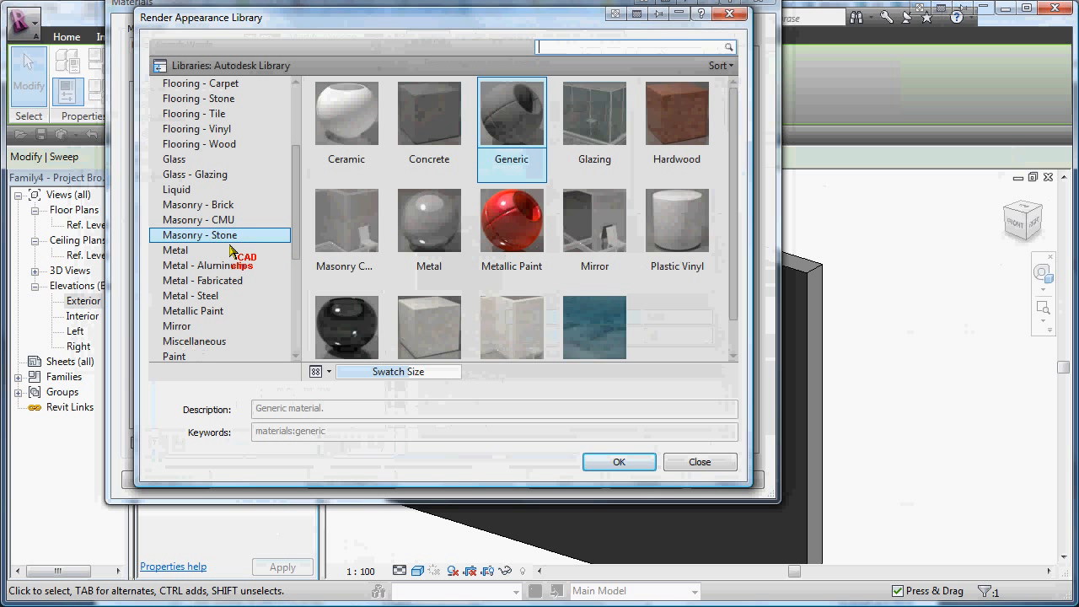
pyautogui.click(218, 311)
pyautogui.scroll(-1, 734, 193)
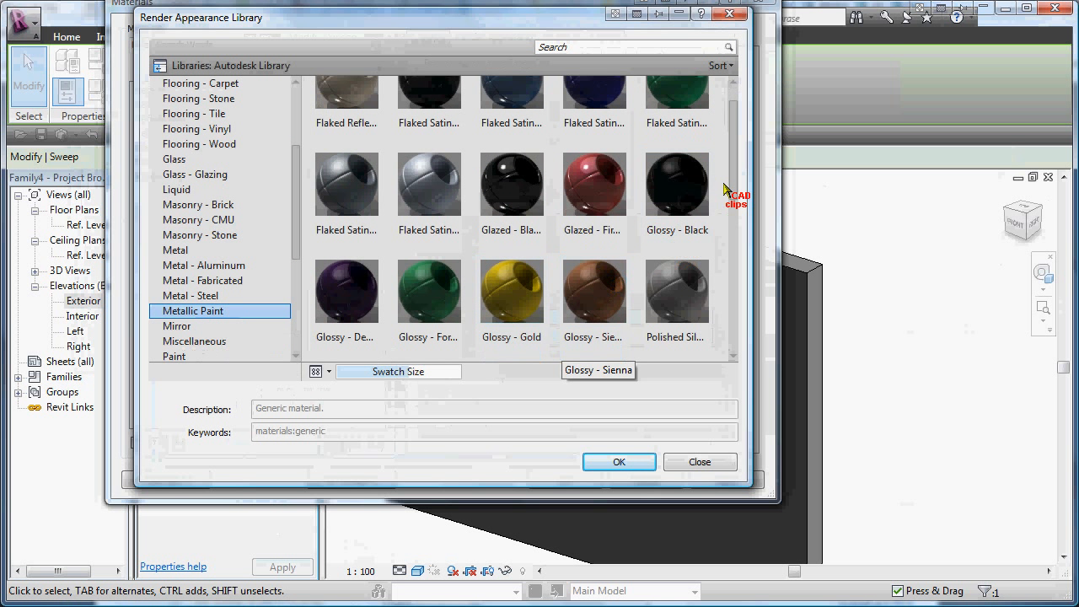
pyautogui.scroll(-4, 737, 203)
pyautogui.moveTo(737, 202); pyautogui.dragTo(742, 265)
pyautogui.click(339, 297)
pyautogui.click(340, 295)
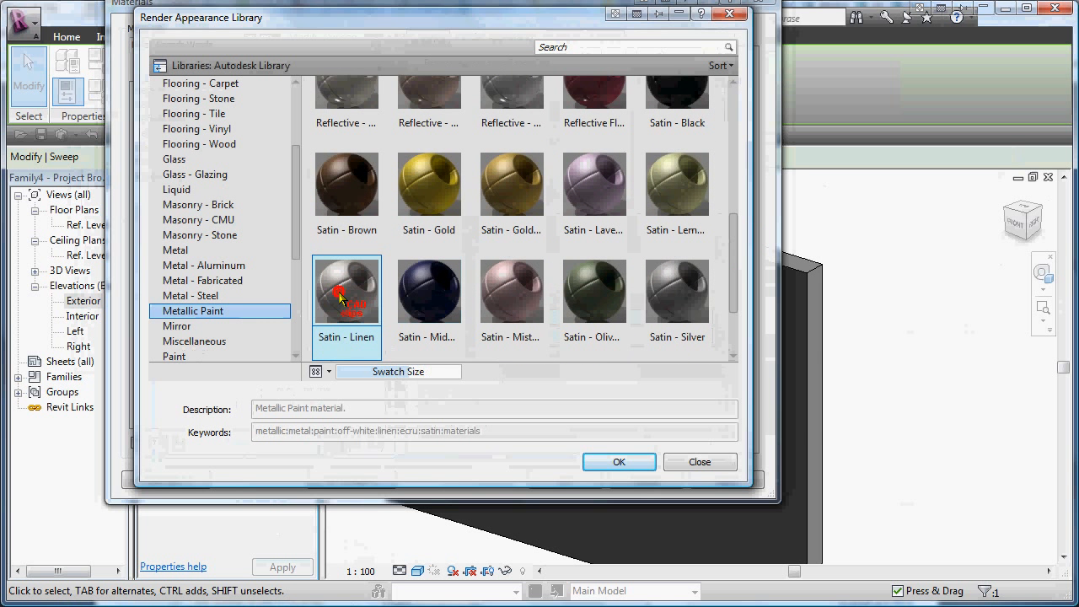
pyautogui.click(620, 463)
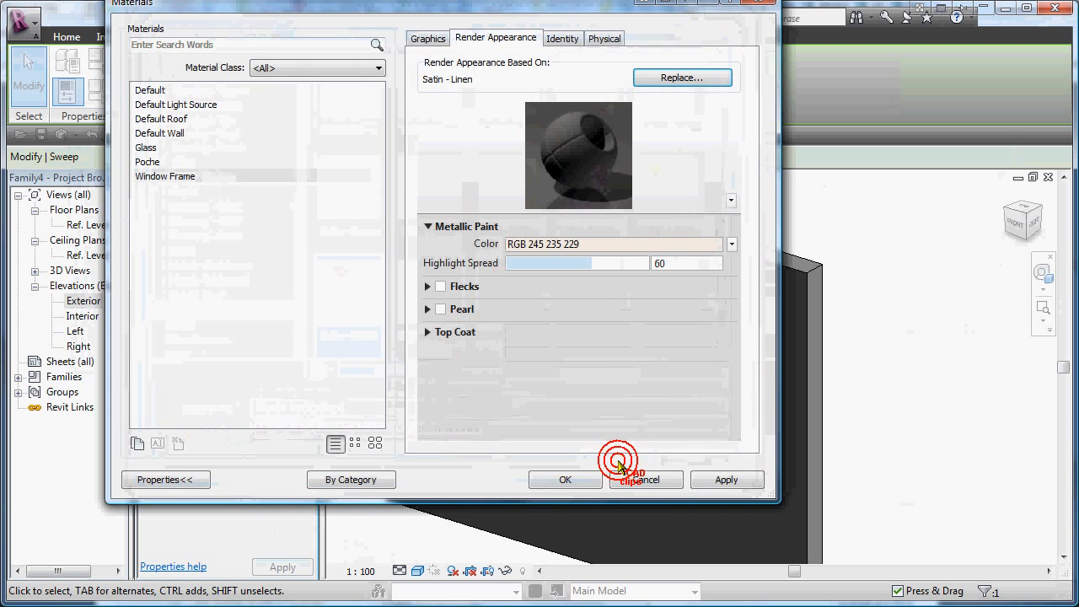
pyautogui.click(428, 38)
pyautogui.click(434, 76)
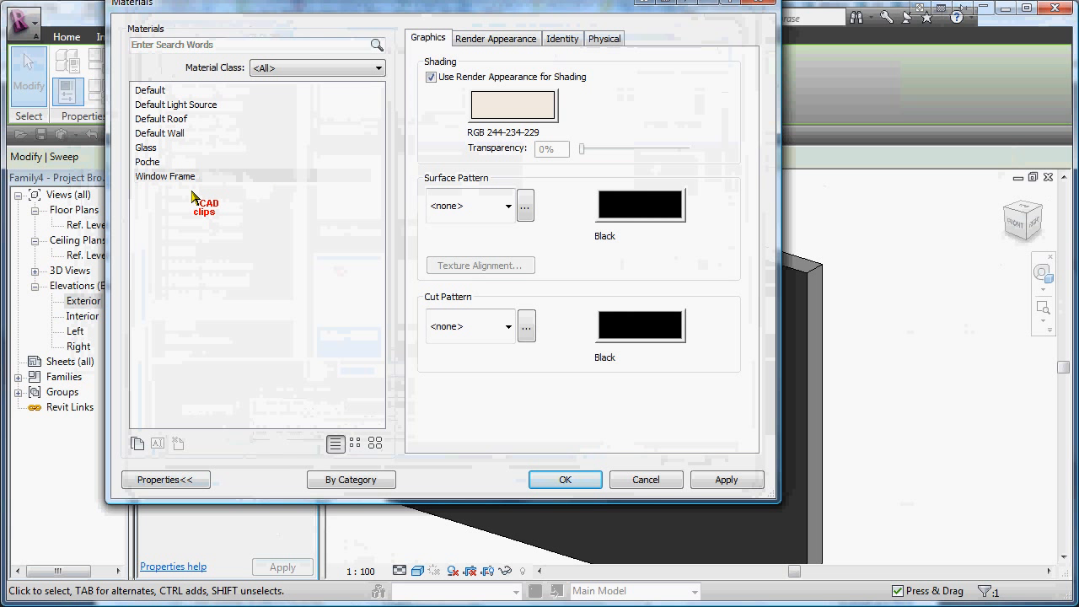
# Assign the Window Frame material to the swept frame and deselect it in the 3D view.
pyautogui.click(160, 176)
pyautogui.click(564, 480)
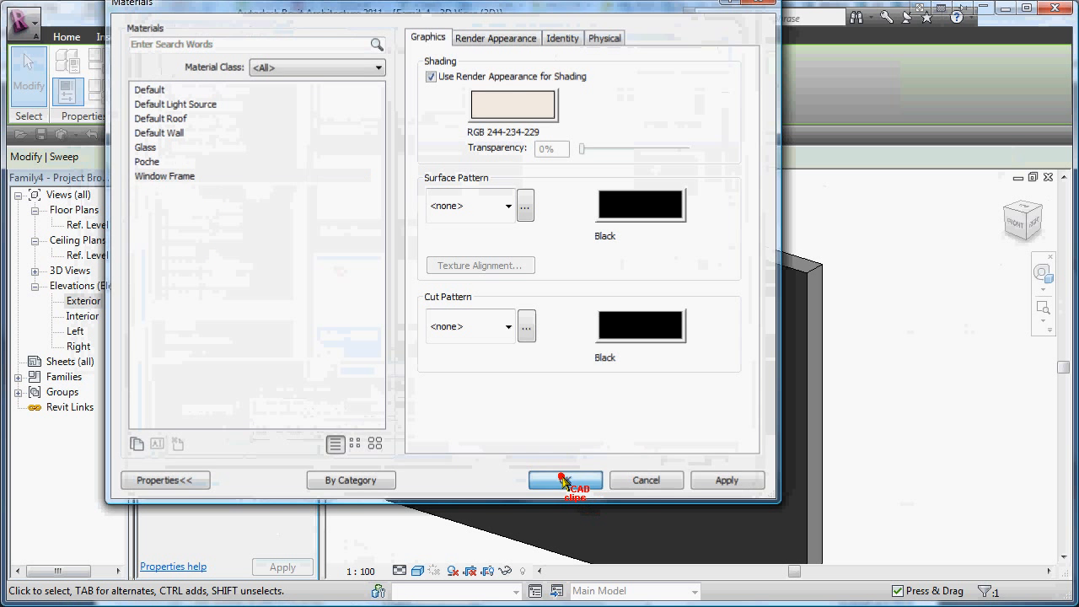
pyautogui.click(903, 336)
pyautogui.scroll(-1, 892, 358)
pyautogui.moveTo(892, 357); pyautogui.dragTo(876, 352, button='middle')
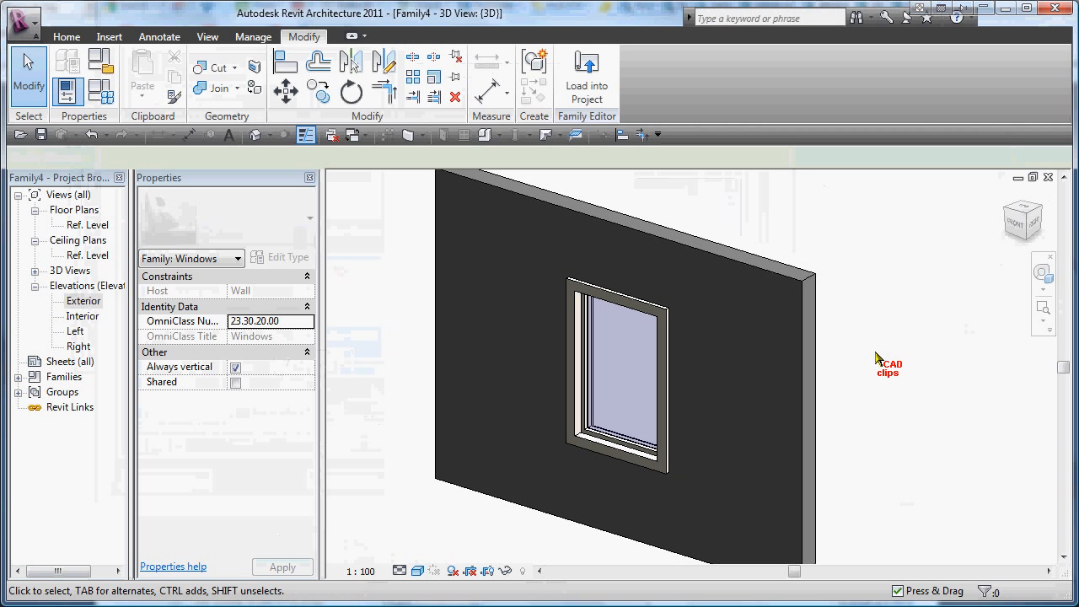
# Create a new family type named 24" x 36" for the window.
pyautogui.click(99, 93)
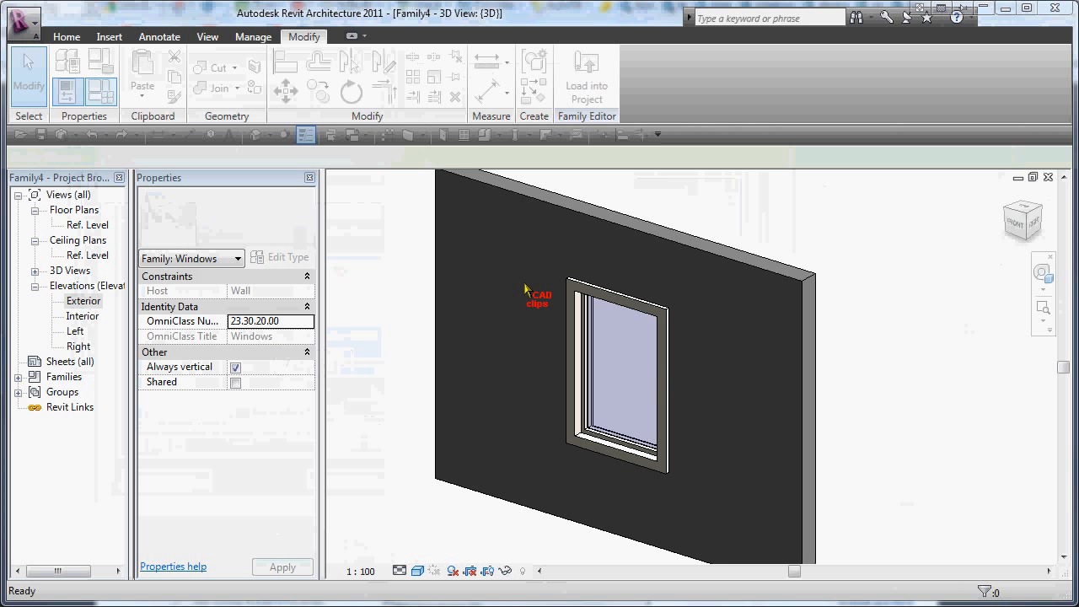
pyautogui.moveTo(297, 210); pyautogui.dragTo(477, 204)
pyautogui.click(570, 274)
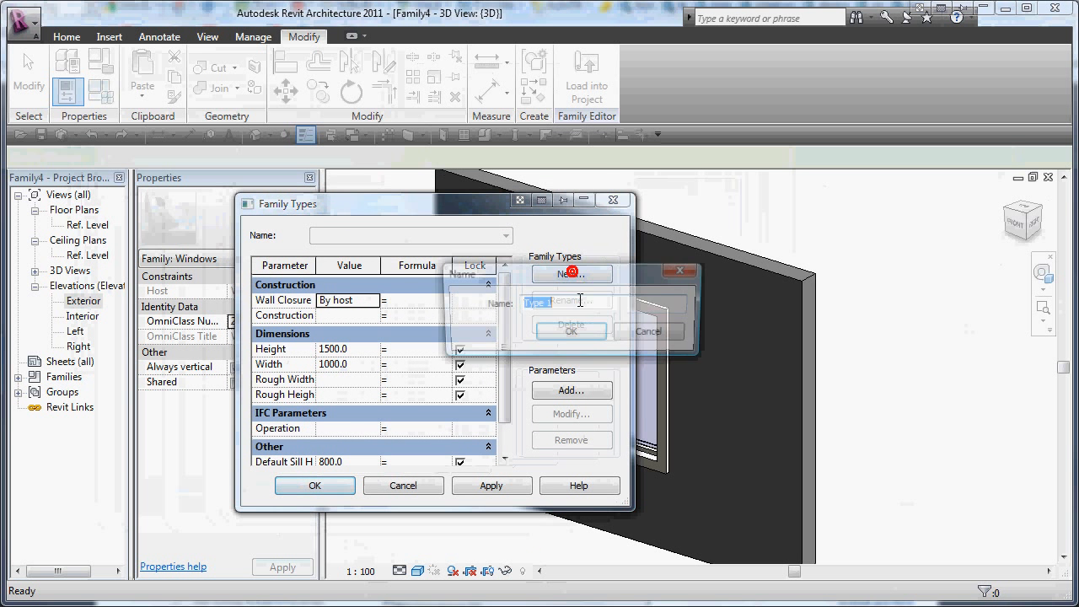
pyautogui.write('24" x 36')
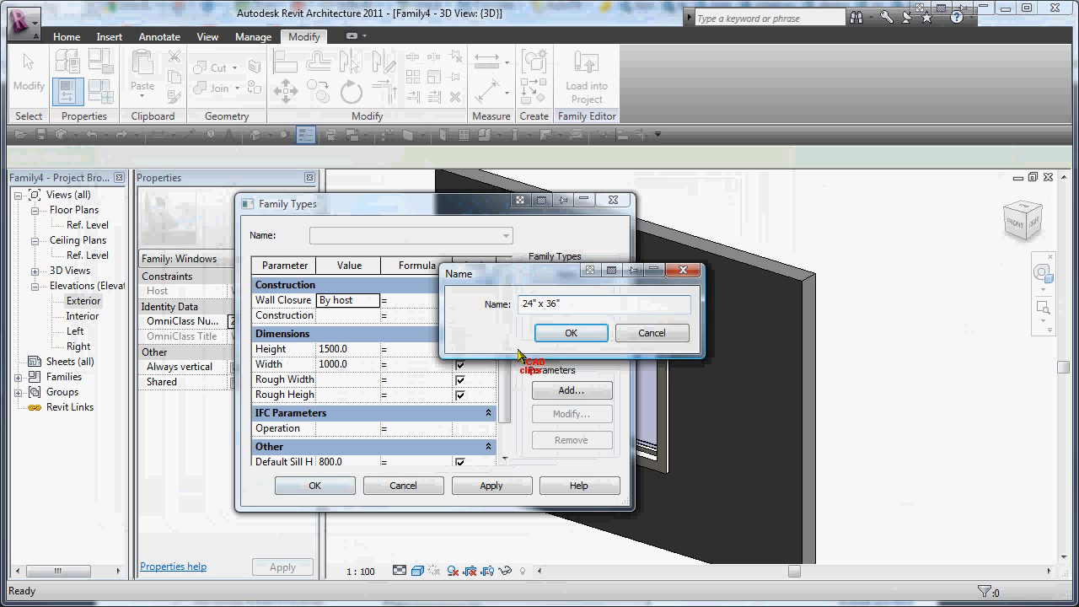
pyautogui.click(564, 333)
# Create a second window family type named 48" x 48".
pyautogui.click(592, 274)
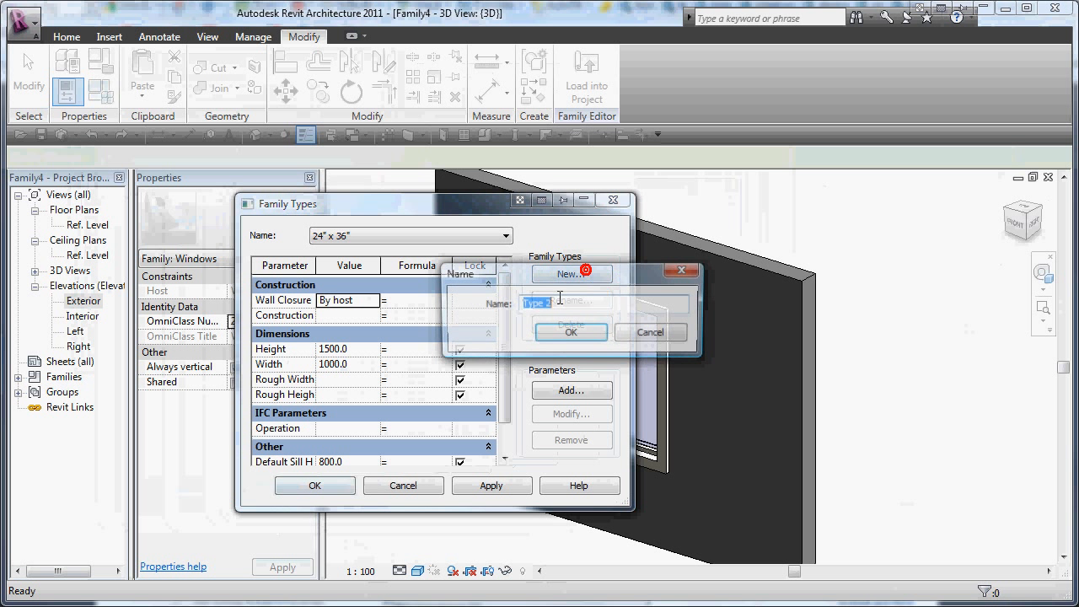
pyautogui.write('48" x 4')
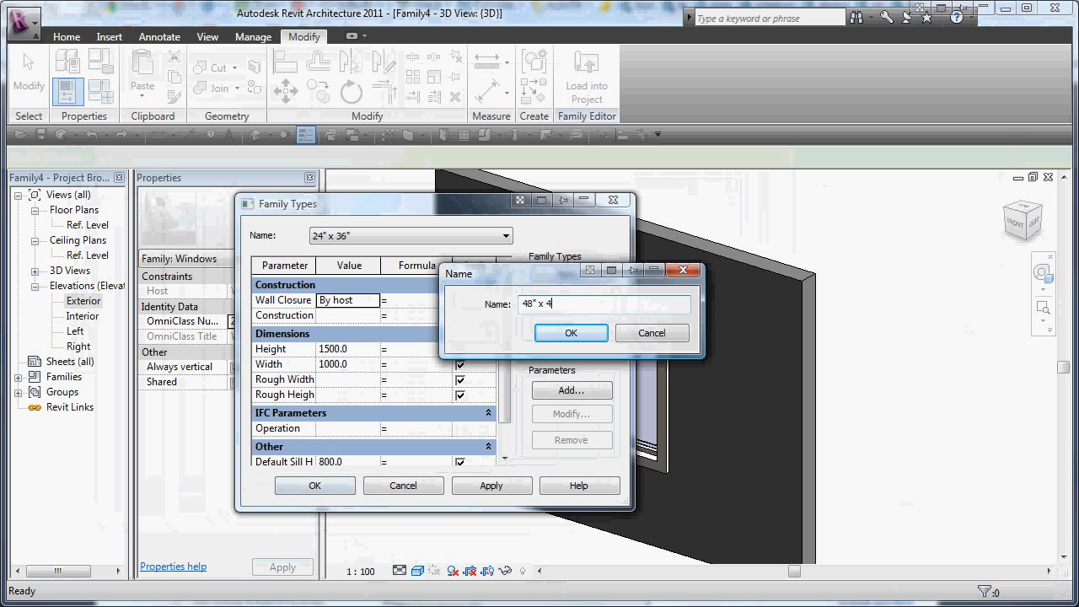
pyautogui.write('8"')
pyautogui.click(560, 334)
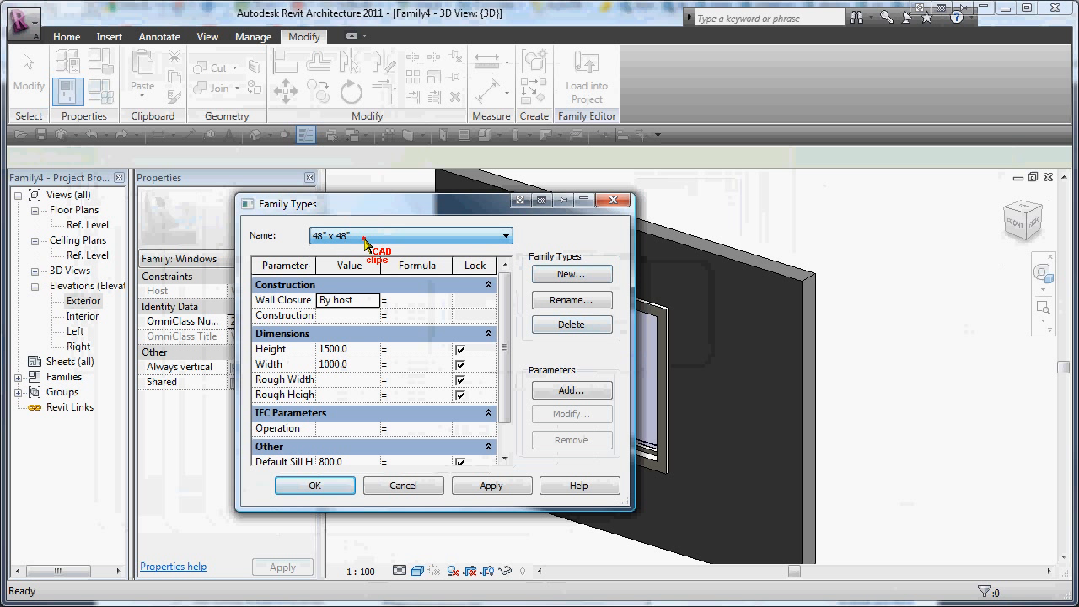
# Rename the 48" x 48" type to 1200 x 1200 and the 24" x 36" type to 600 x 900.
pyautogui.click(588, 301)
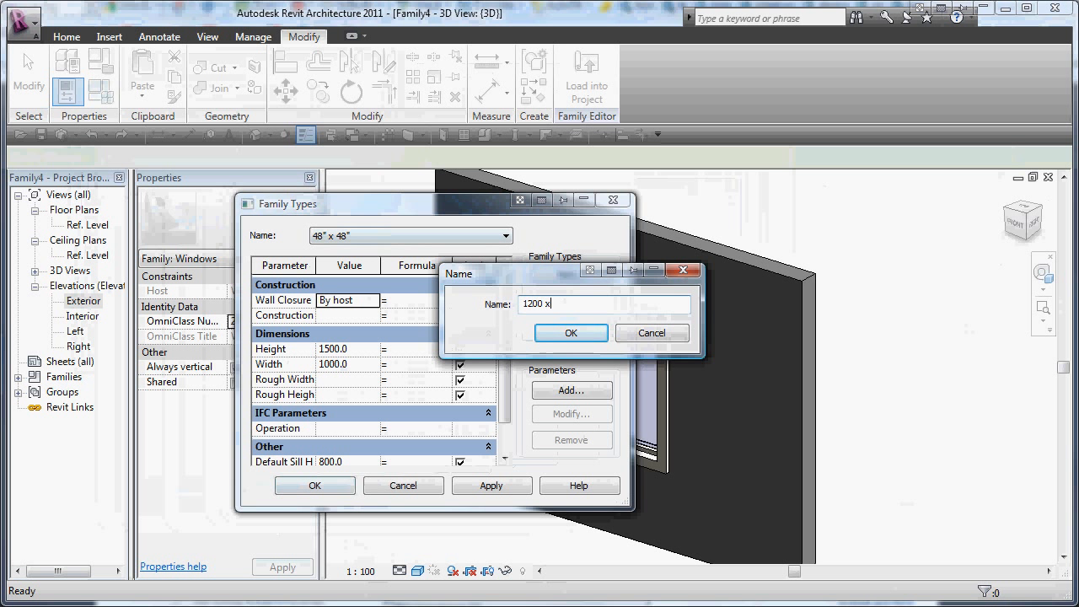
pyautogui.click(550, 337)
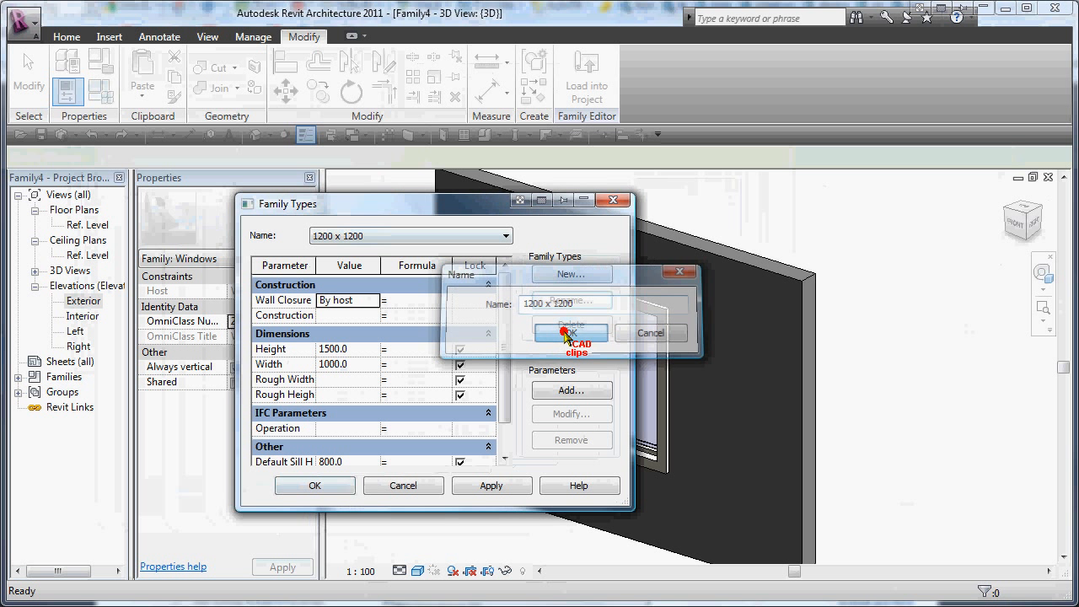
pyautogui.click(438, 237)
pyautogui.click(337, 257)
pyautogui.click(580, 301)
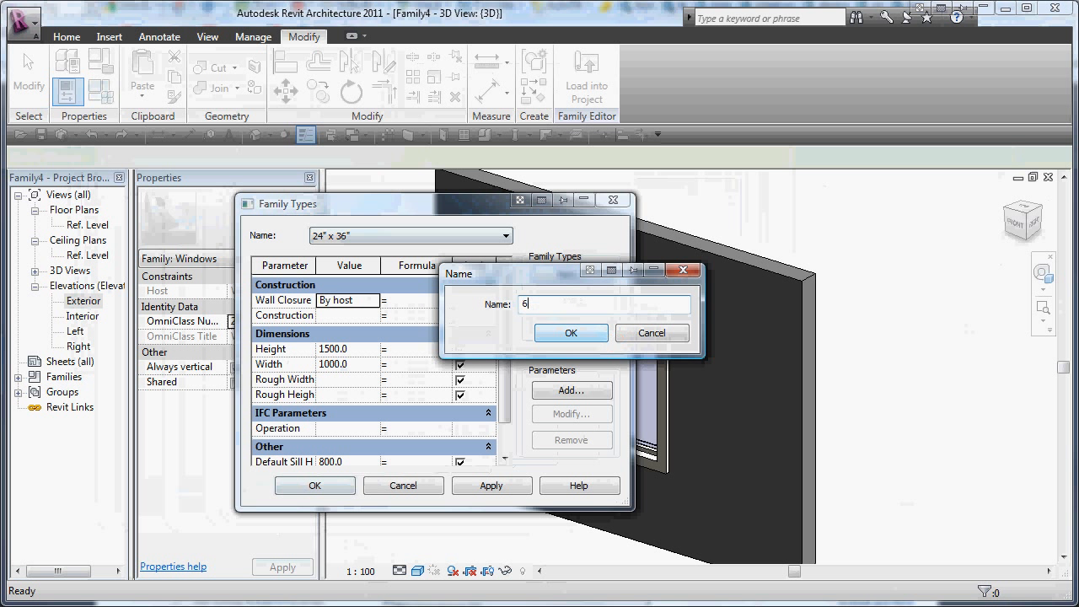
pyautogui.write('600 x 900')
pyautogui.click(569, 331)
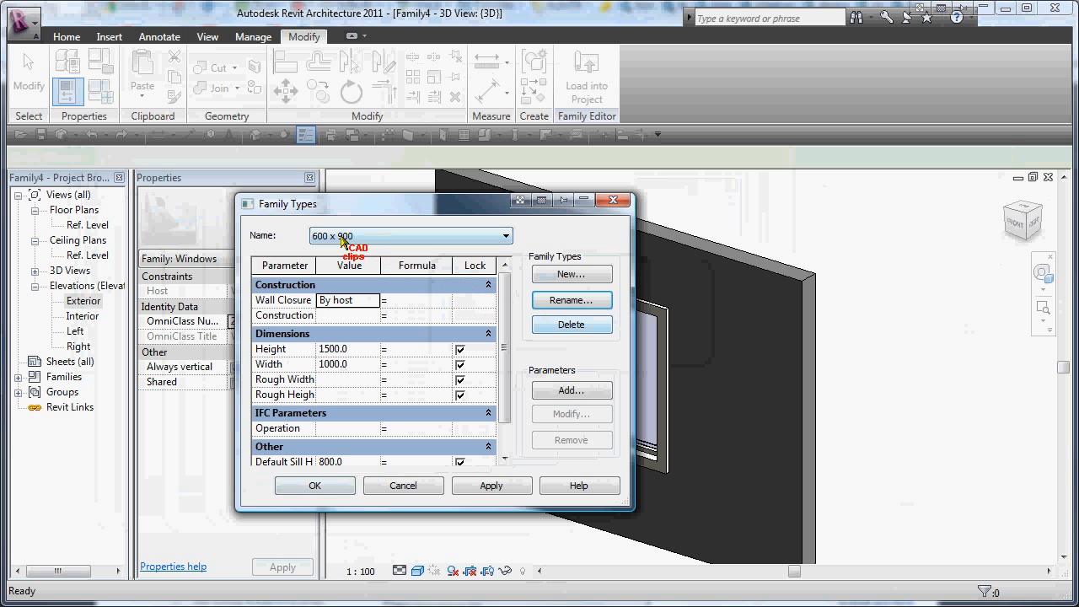
# Set the 600 x 900 type's width to 600 and its height to 900.
pyautogui.click(333, 364)
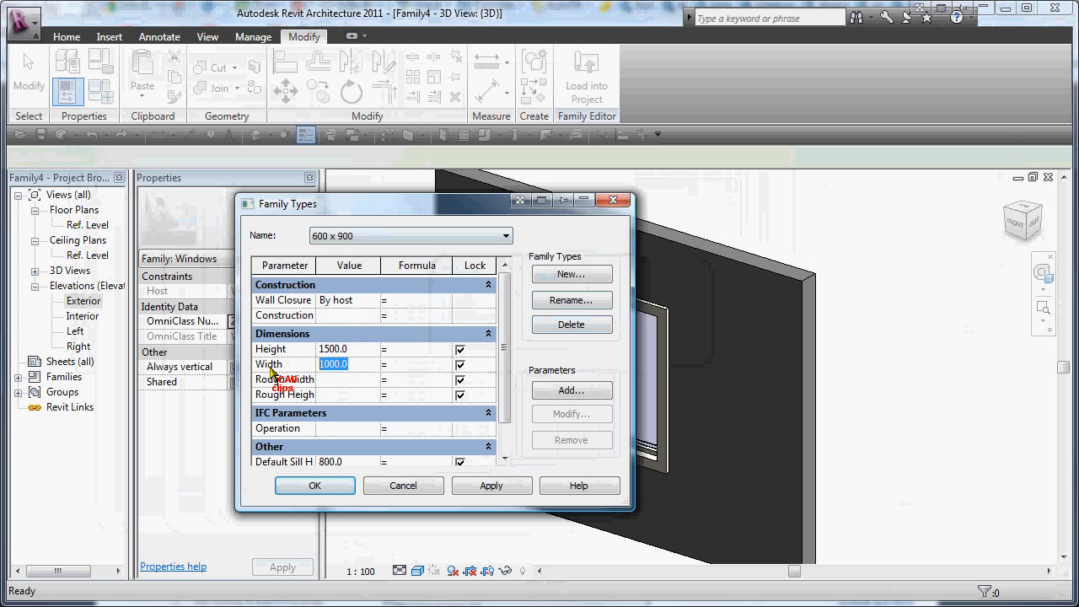
pyautogui.write('600')
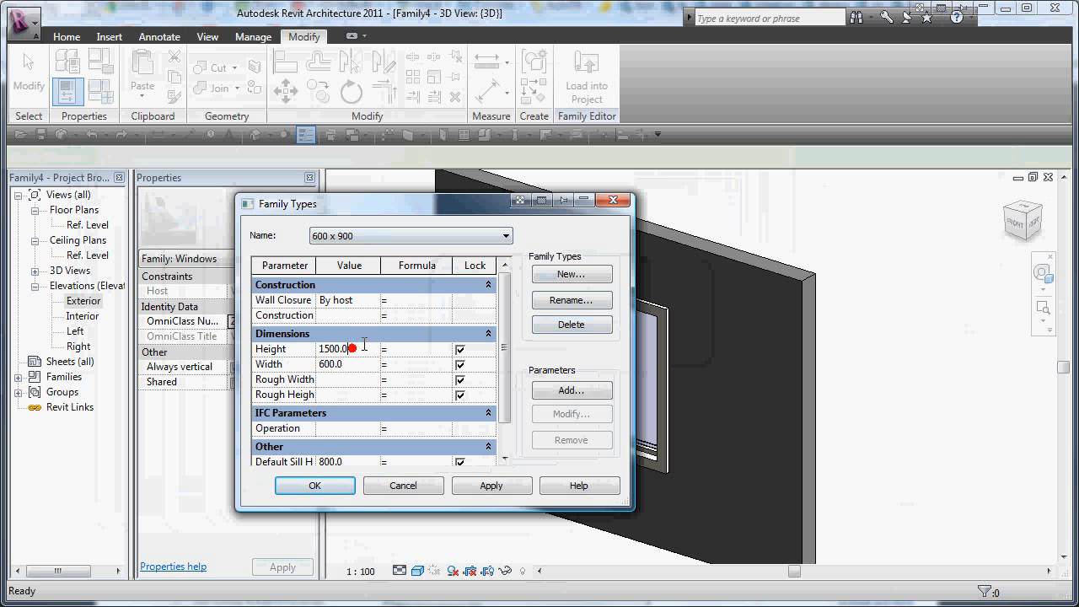
pyautogui.click(360, 345)
pyautogui.write('900')
pyautogui.click(361, 363)
# Set the 1200 x 1200 type's height and width to 1200 each and apply the values to the model.
pyautogui.click(381, 236)
pyautogui.click(357, 250)
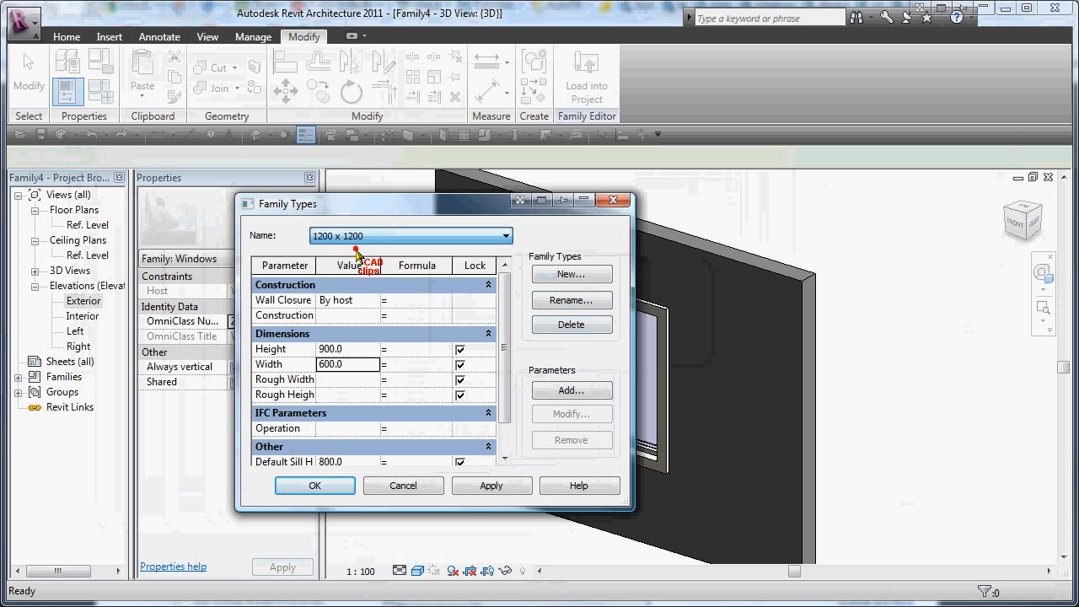
pyautogui.click(356, 348)
pyautogui.write('1200')
pyautogui.click(334, 363)
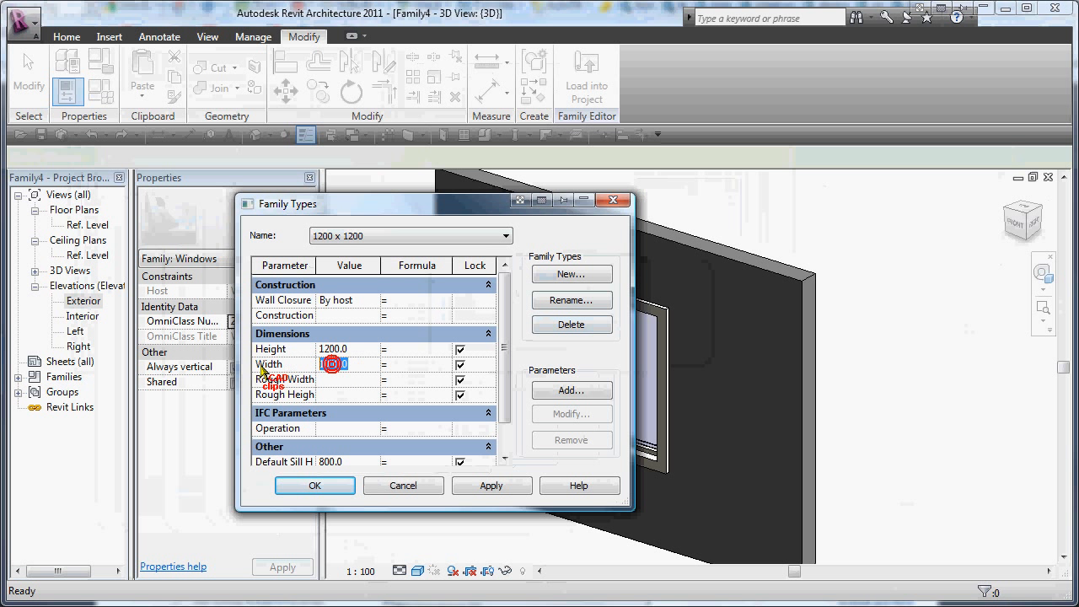
pyautogui.write('1200')
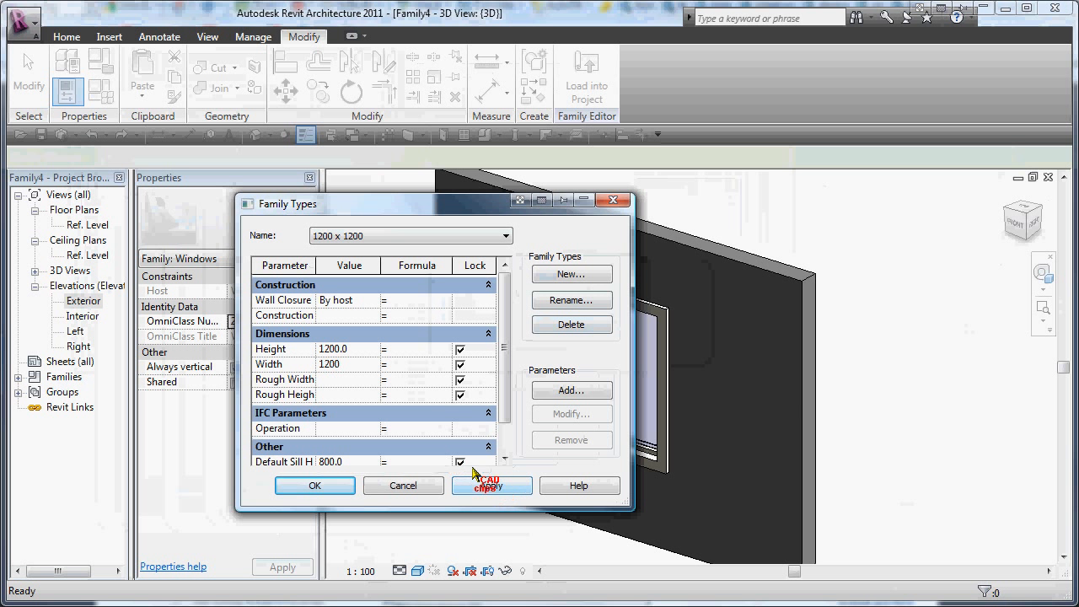
pyautogui.click(495, 487)
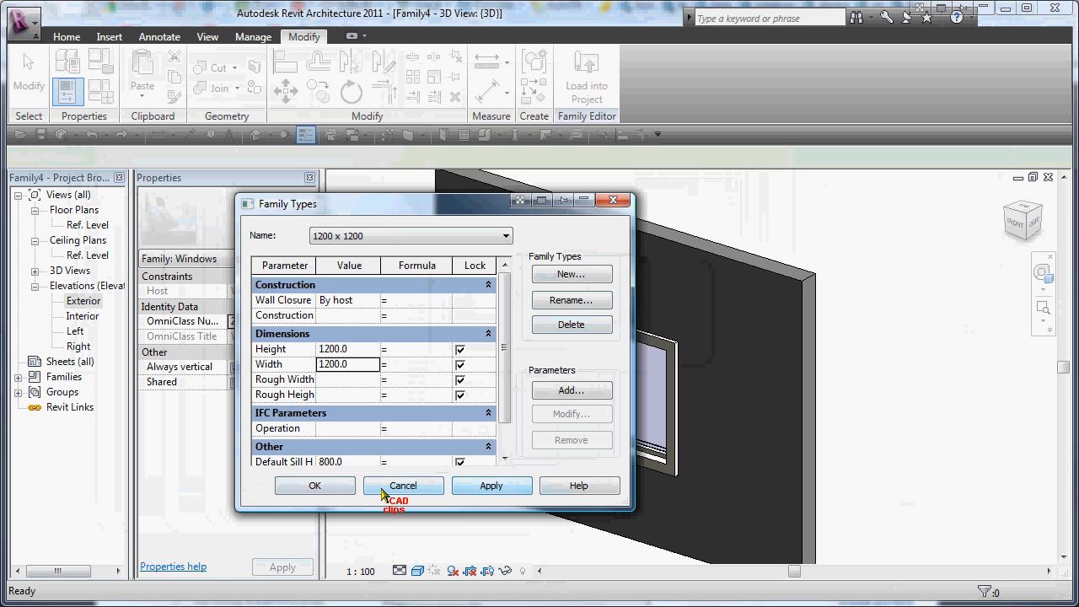
# Flex the window by applying the 600 x 900 type and the 1200 x 1200 type in turn, and accept the family types.
pyautogui.moveTo(474, 205); pyautogui.dragTo(310, 174)
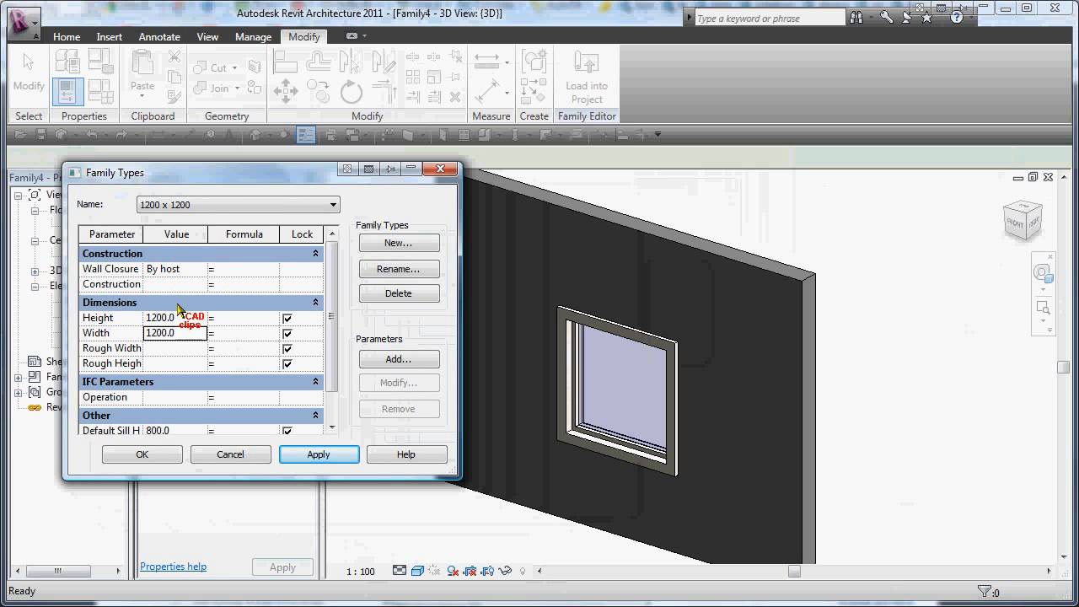
pyautogui.click(202, 203)
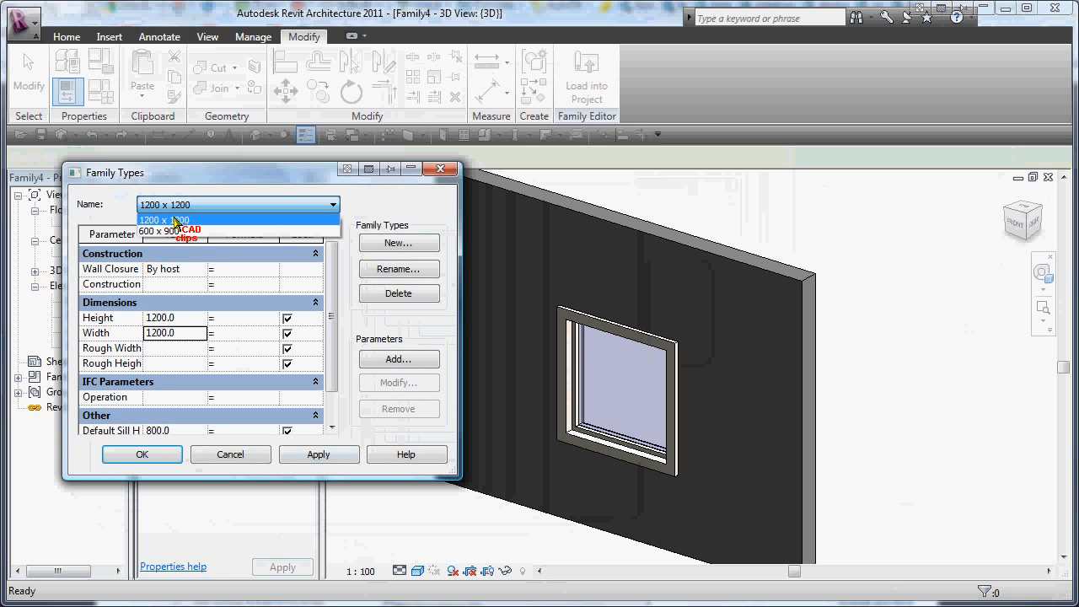
pyautogui.click(181, 231)
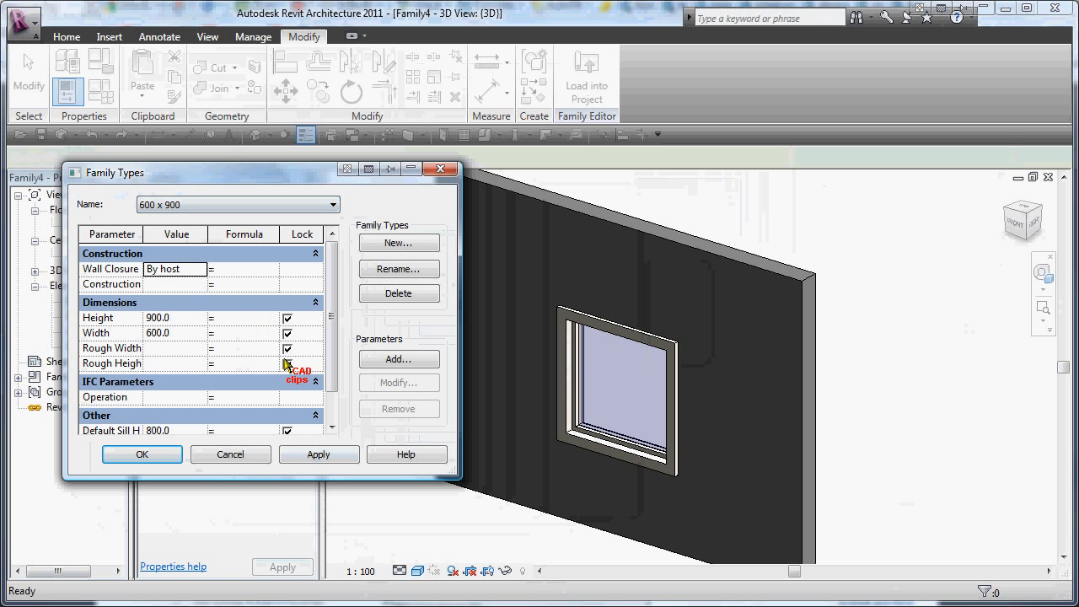
pyautogui.click(324, 455)
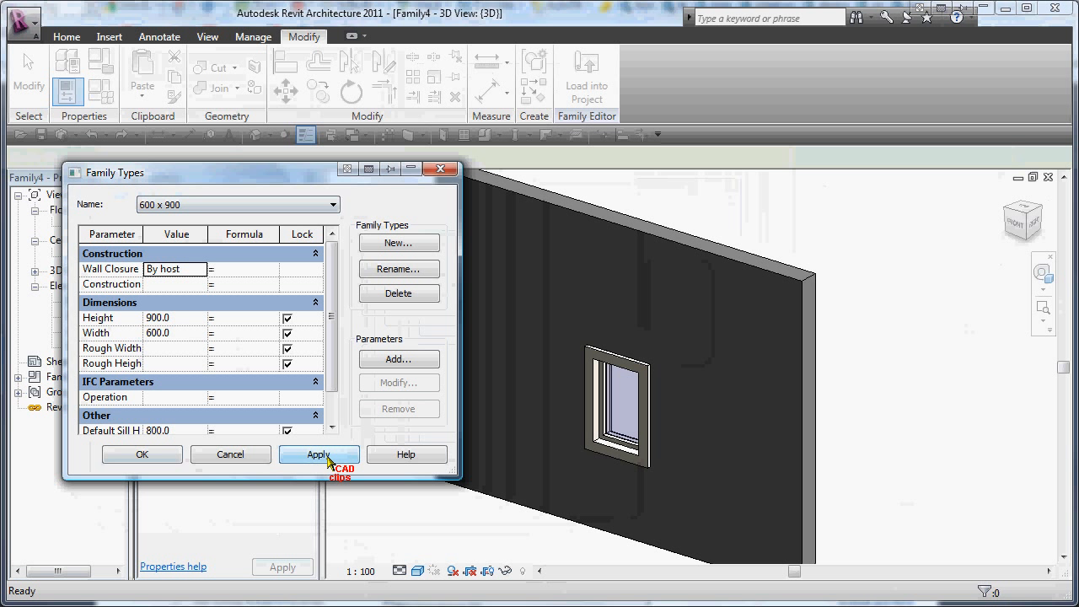
pyautogui.click(224, 204)
pyautogui.click(176, 220)
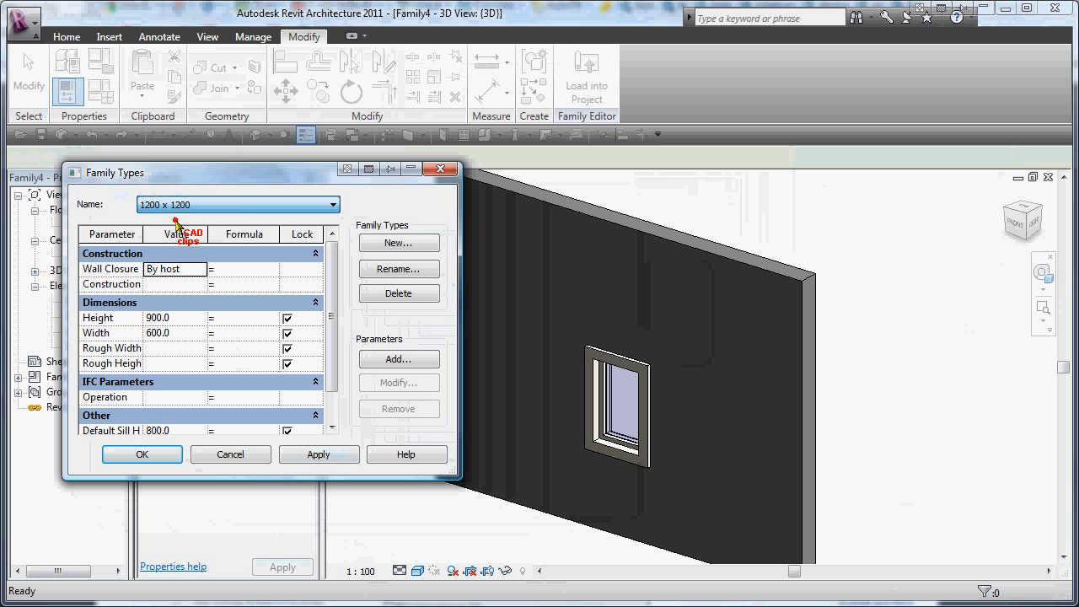
pyautogui.click(321, 456)
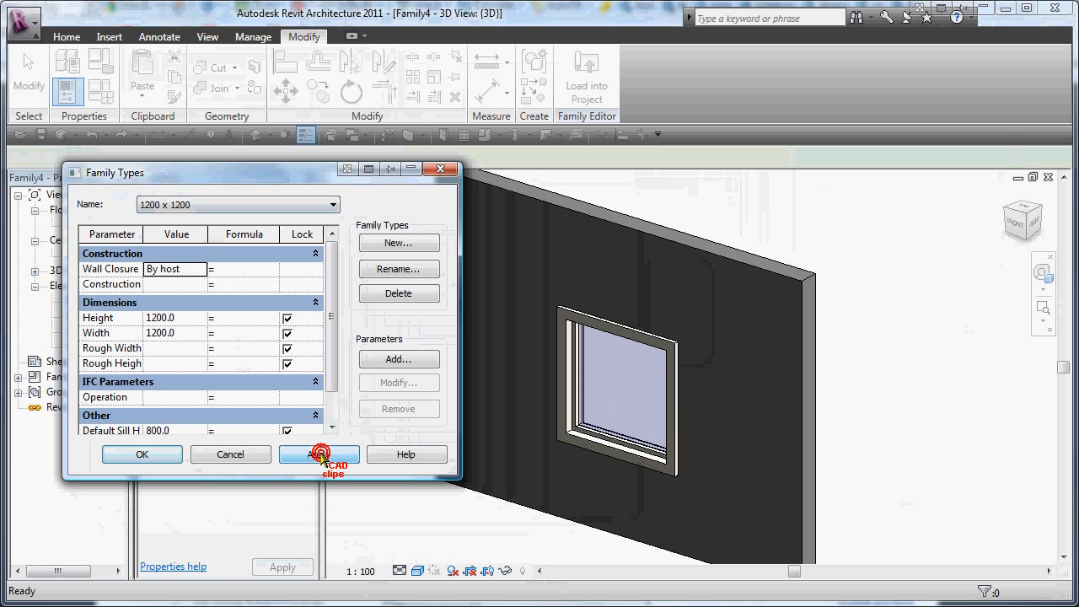
pyautogui.click(144, 455)
# Load the window family into the project and place a tagged 600 x 900 window in the lower wall, midway between the left corner and the door.
pyautogui.moveTo(704, 205); pyautogui.dragTo(716, 218, button='middle')
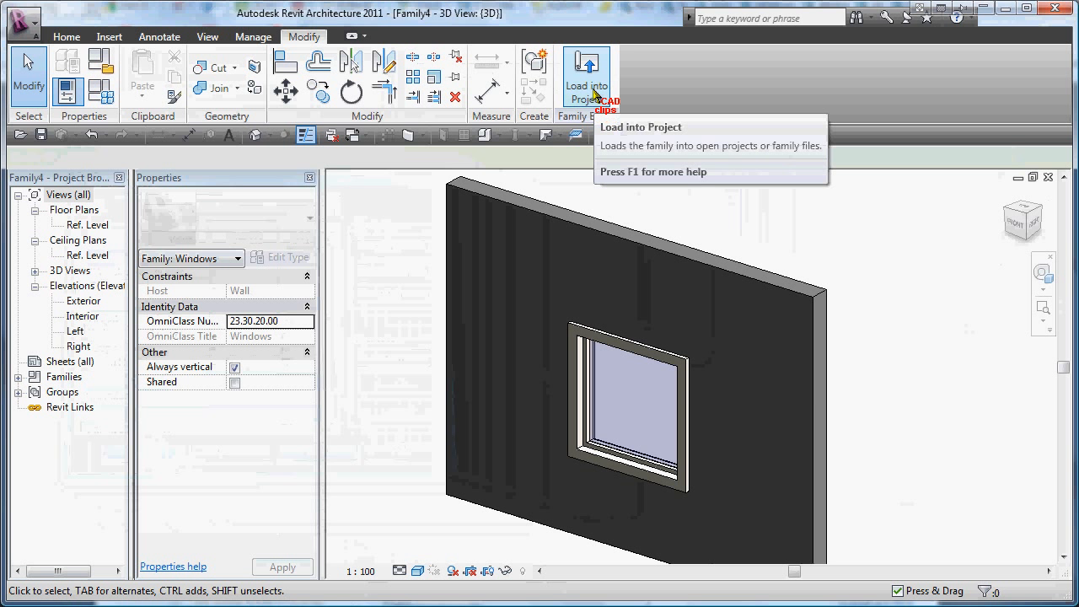
pyautogui.click(595, 94)
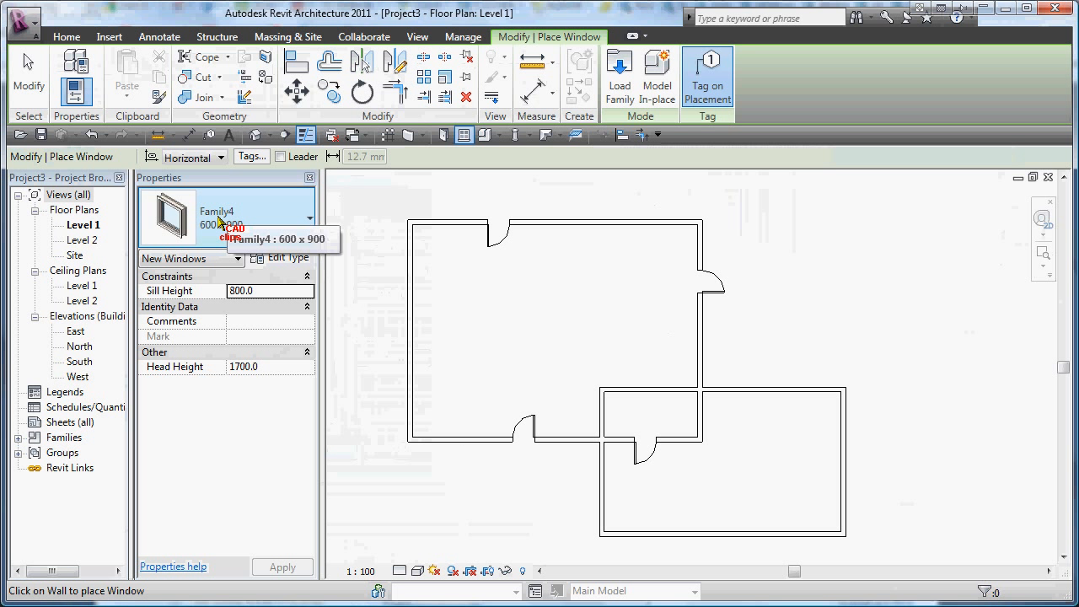
pyautogui.moveTo(237, 226)
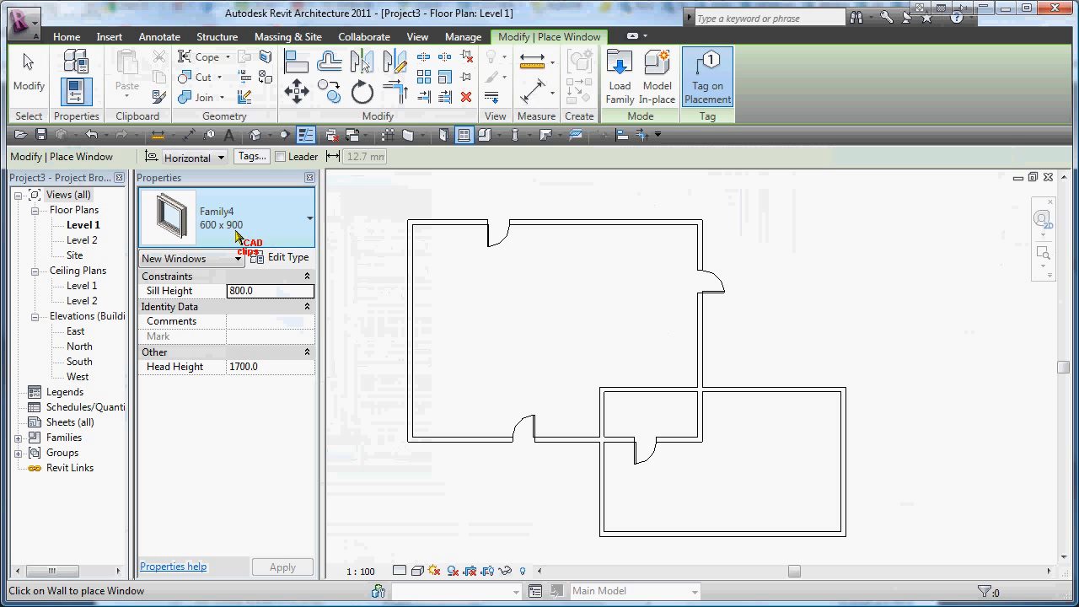
pyautogui.scroll(2, 446, 429)
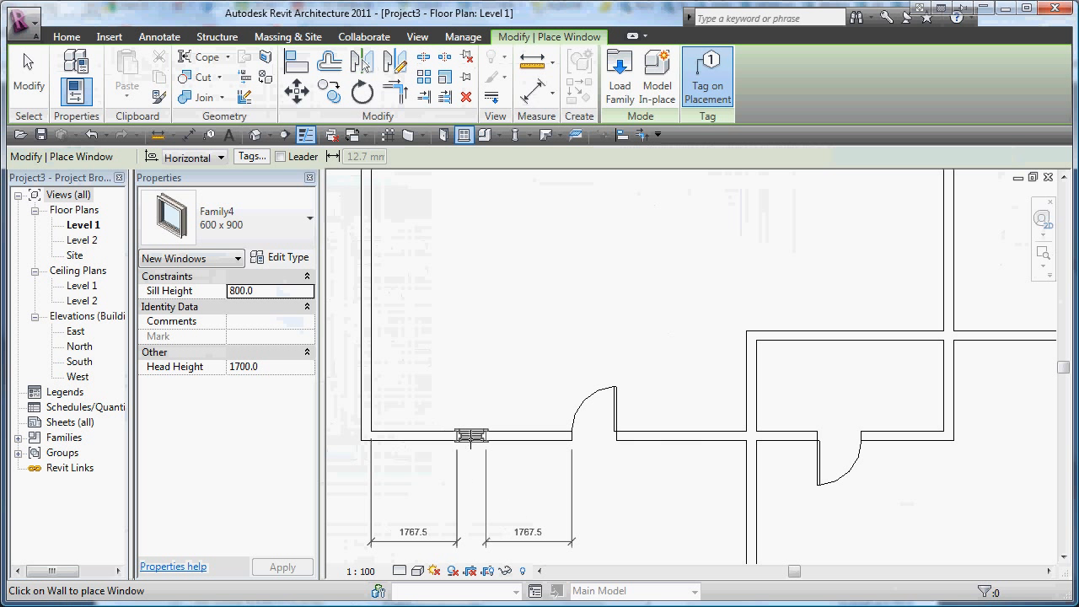
pyautogui.click(467, 459)
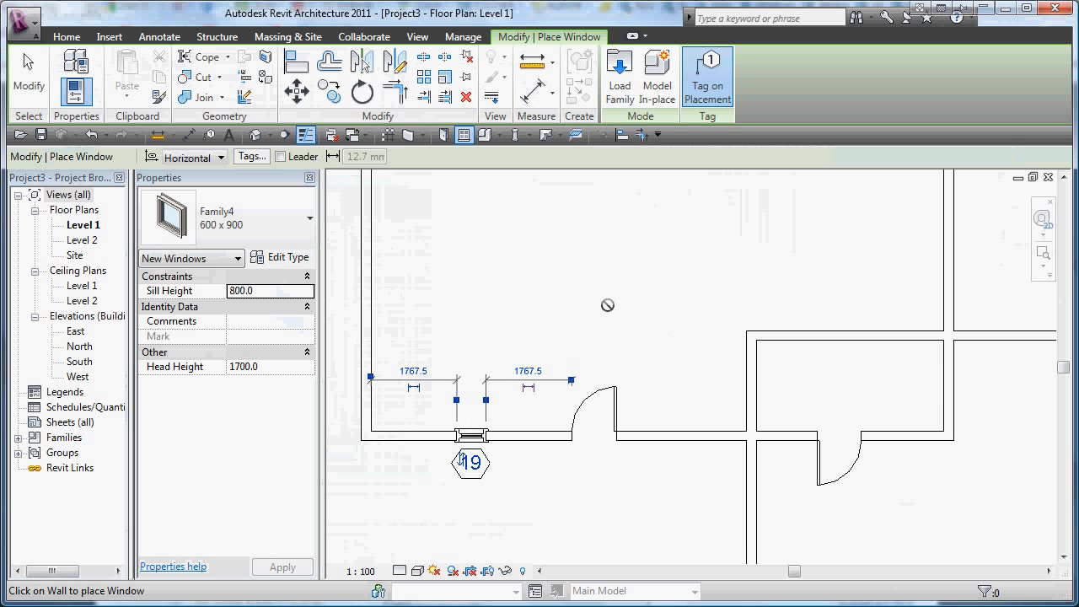
# Turn off tagging on placement and add 600 x 900 windows in the lower wall right of the door and in the left wall.
pyautogui.click(707, 75)
pyautogui.click(669, 435)
pyautogui.click(372, 299)
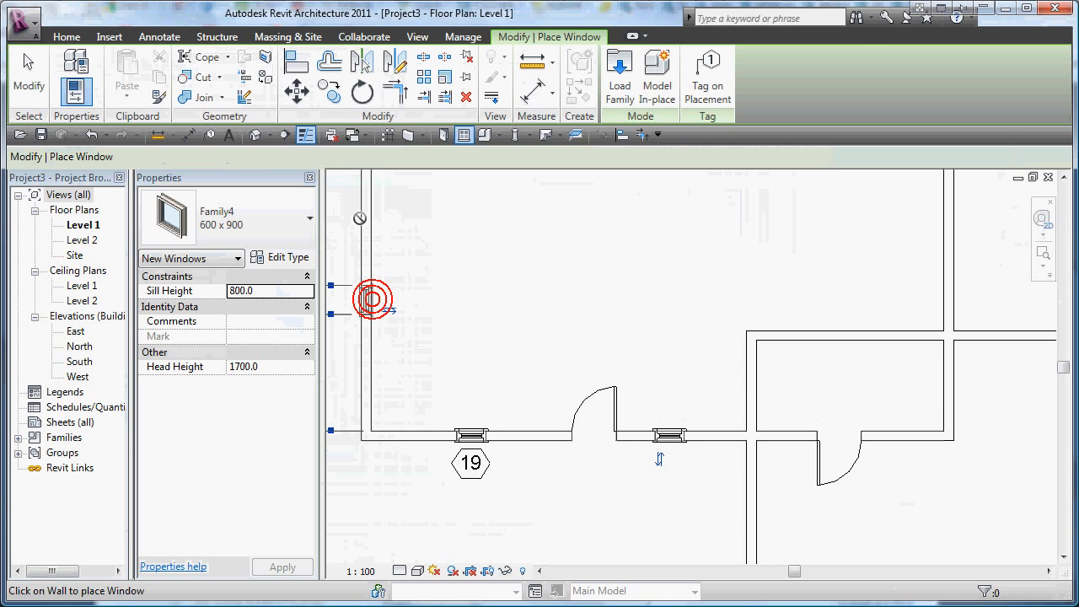
# Place two windows of the 1200 x 1200 type in the left wall, one below and one above the small window, and end placement.
pyautogui.click(309, 220)
pyautogui.click(192, 308)
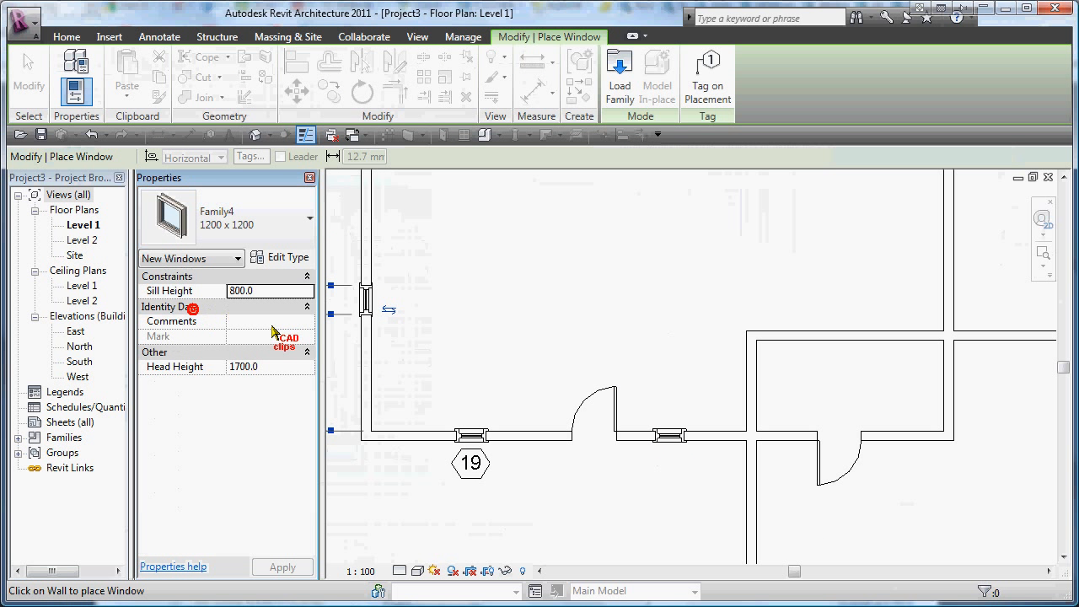
pyautogui.click(388, 344)
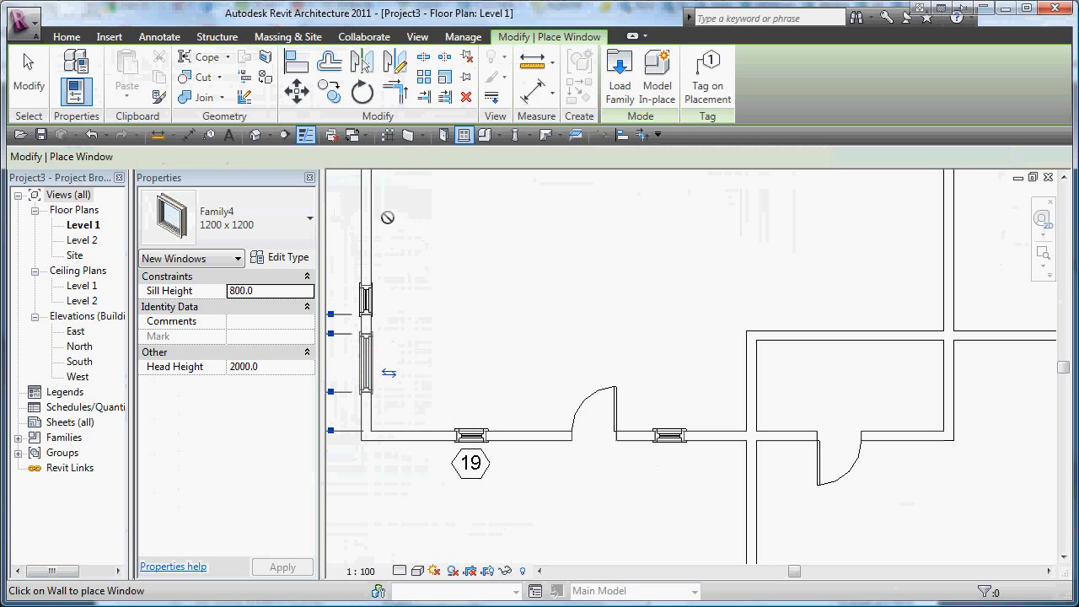
pyautogui.click(384, 216)
pyautogui.moveTo(507, 343); pyautogui.dragTo(578, 397, button='middle')
pyautogui.press('Escape')
# Change the left wall containing the three windows to the Exterior - Block on Mtl. Stud wall type and clear the selection.
pyautogui.scroll(4, 458, 253)
pyautogui.moveTo(521, 322); pyautogui.dragTo(531, 327, button='middle')
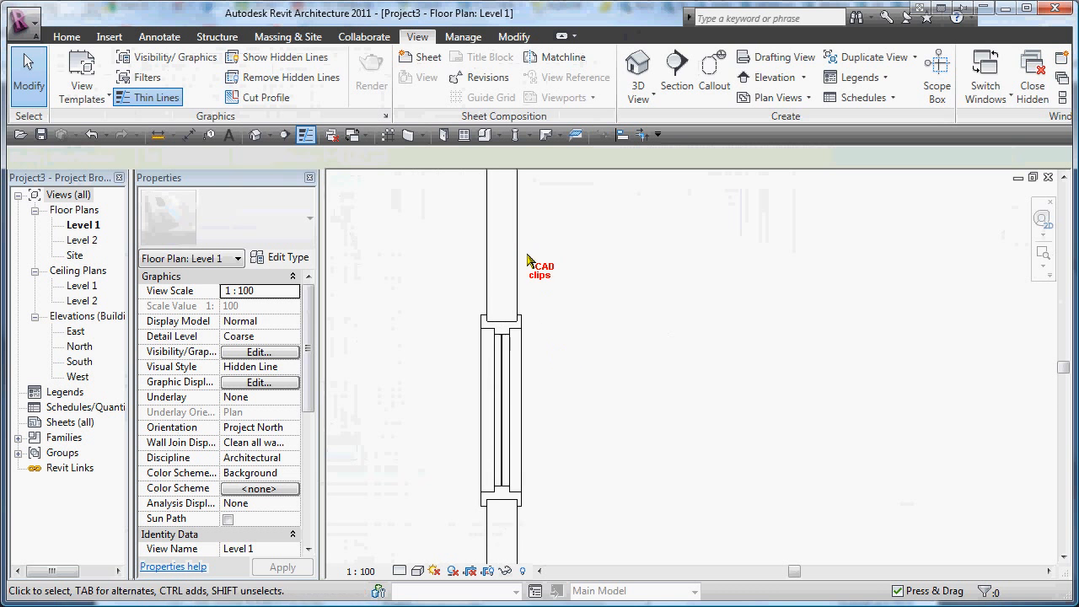
pyautogui.click(516, 194)
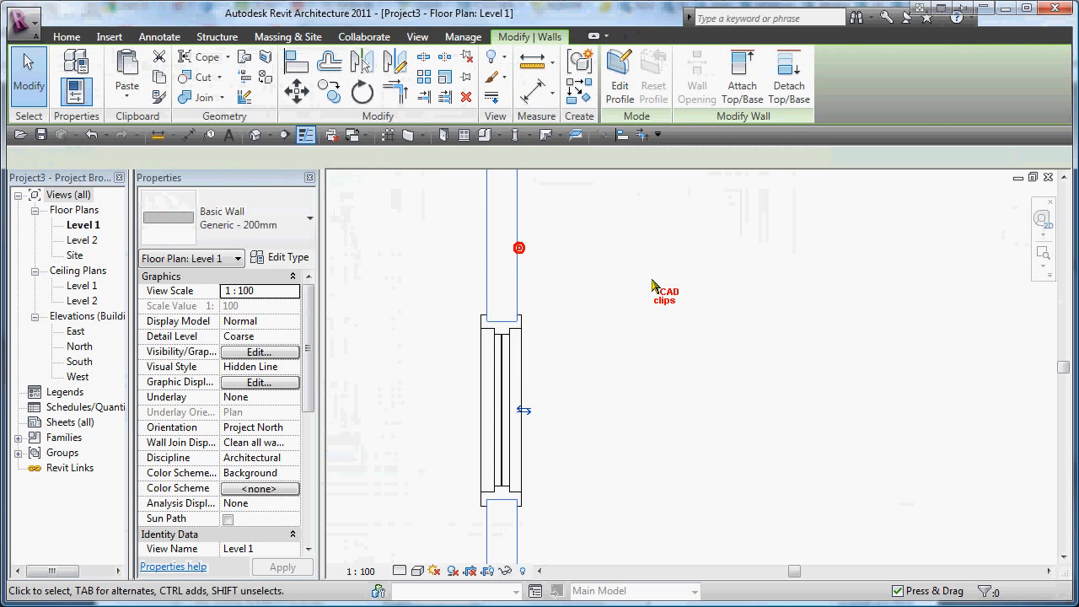
pyautogui.click(280, 215)
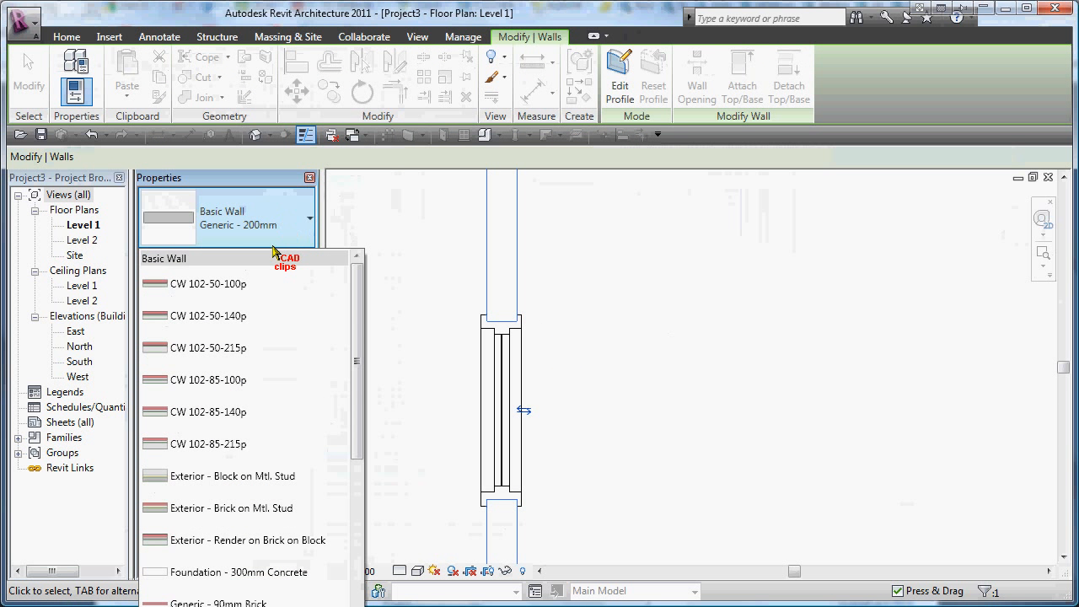
pyautogui.click(223, 478)
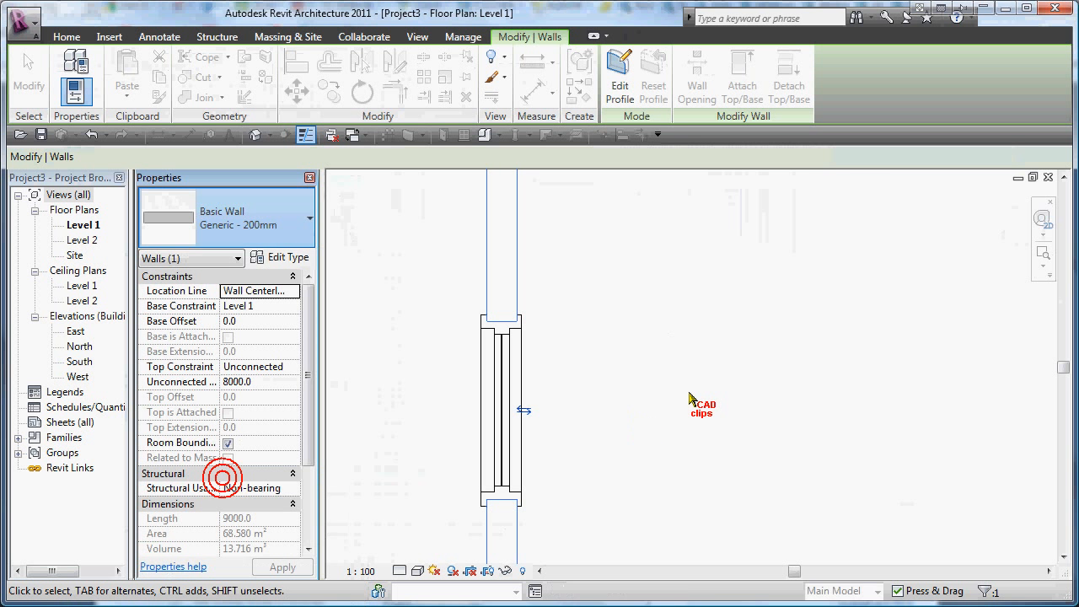
pyautogui.click(663, 402)
pyautogui.scroll(-2, 657, 396)
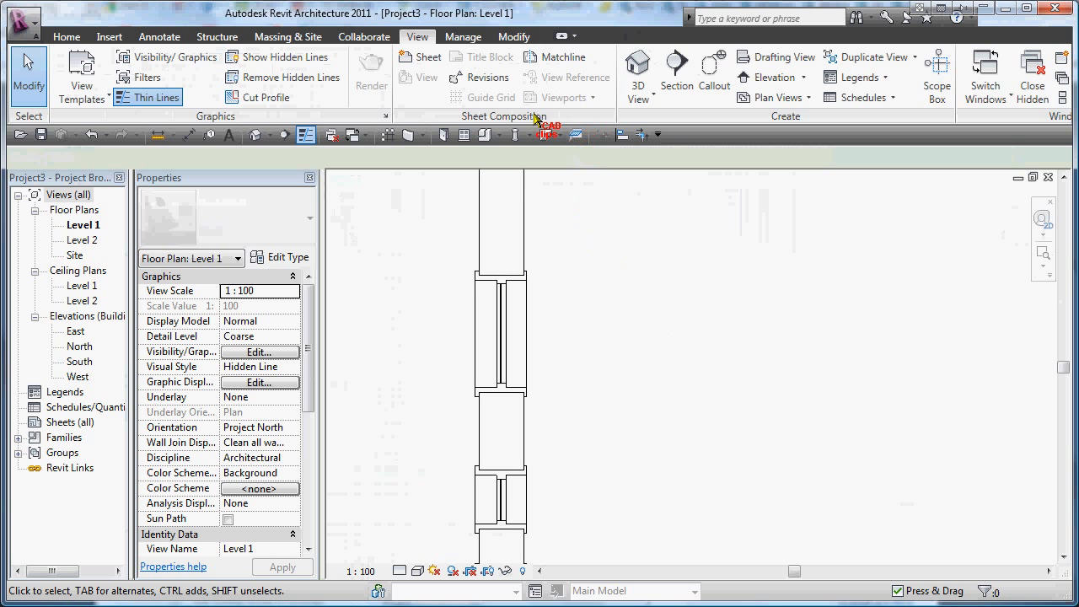
# Open the default 3D view, bring the left wall's three windows into close view from outside, and set the visual style to Shaded with Edges.
pyautogui.click(255, 134)
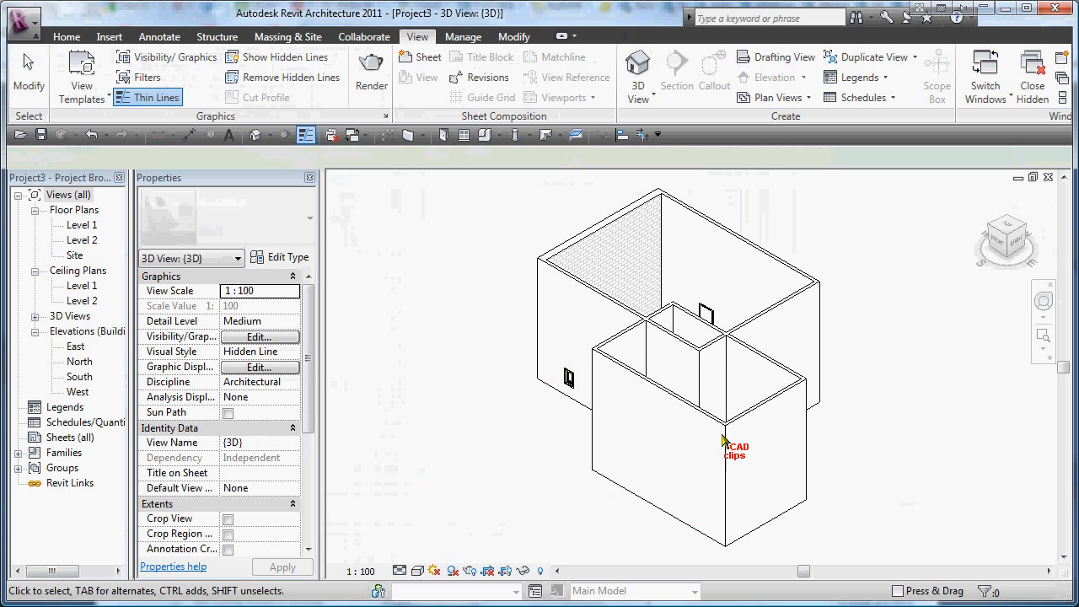
pyautogui.keyDown('shift'); pyautogui.moveTo(554, 448); pyautogui.dragTo(833, 412, button='middle'); pyautogui.keyUp('shift')
pyautogui.scroll(6, 815, 453)
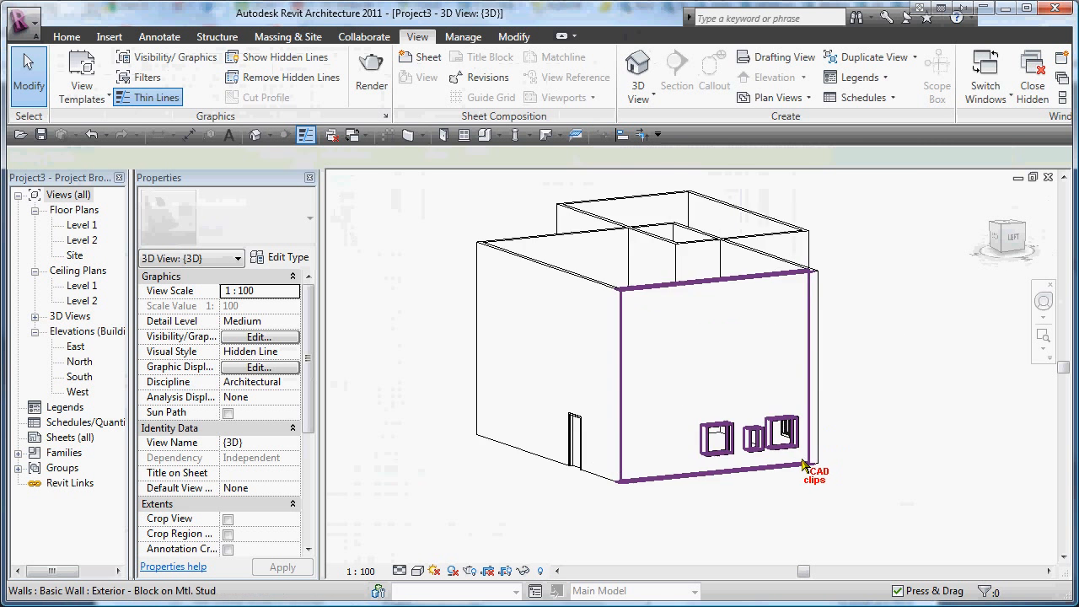
pyautogui.moveTo(812, 462); pyautogui.dragTo(780, 447, button='middle')
pyautogui.press('s')
pyautogui.press('d')
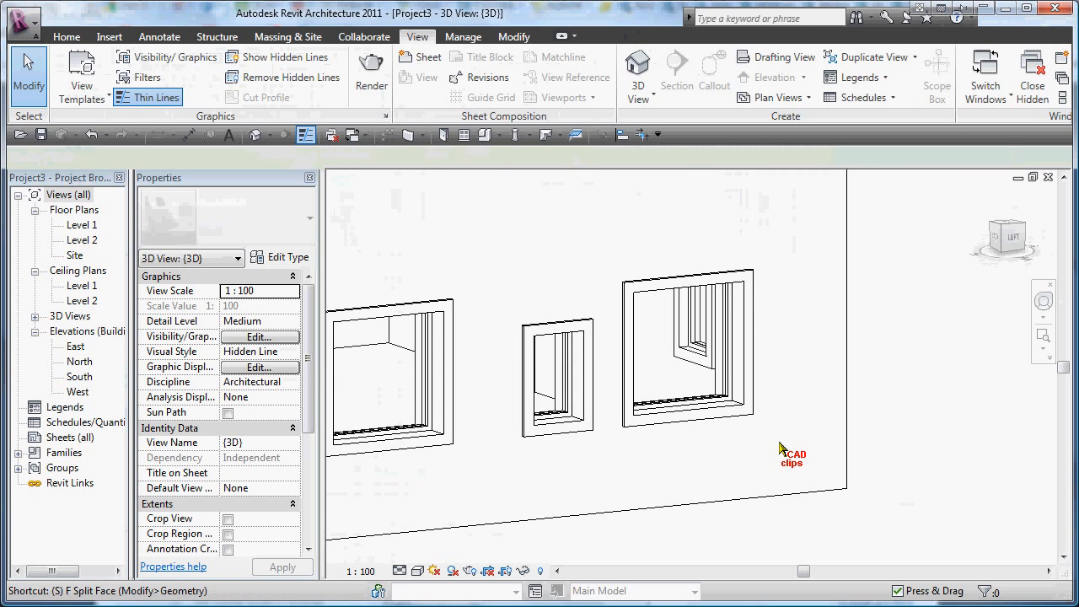
pyautogui.moveTo(844, 408); pyautogui.dragTo(907, 409, button='middle')
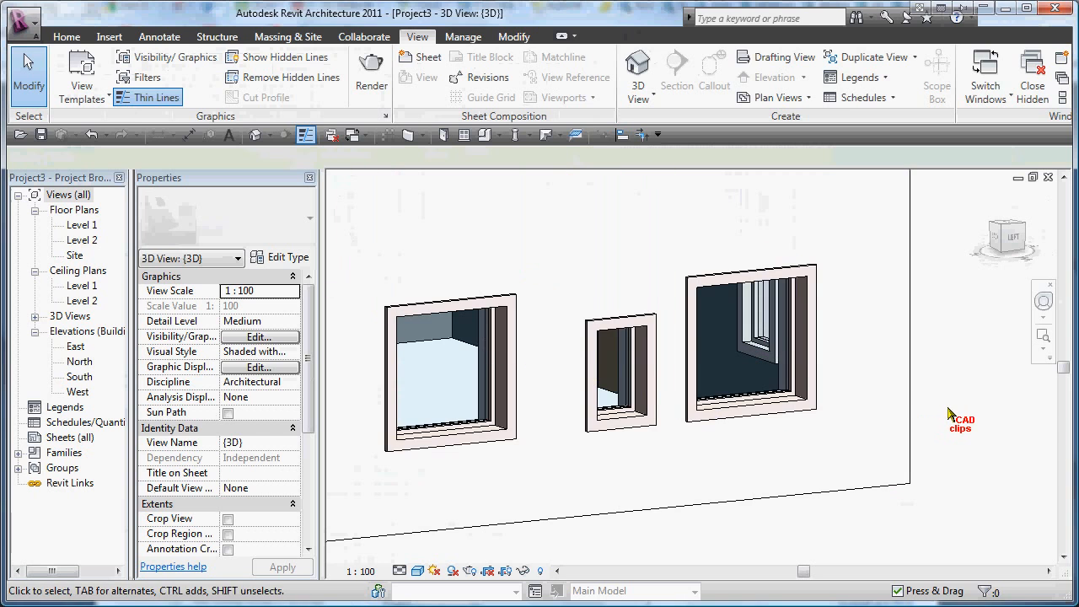